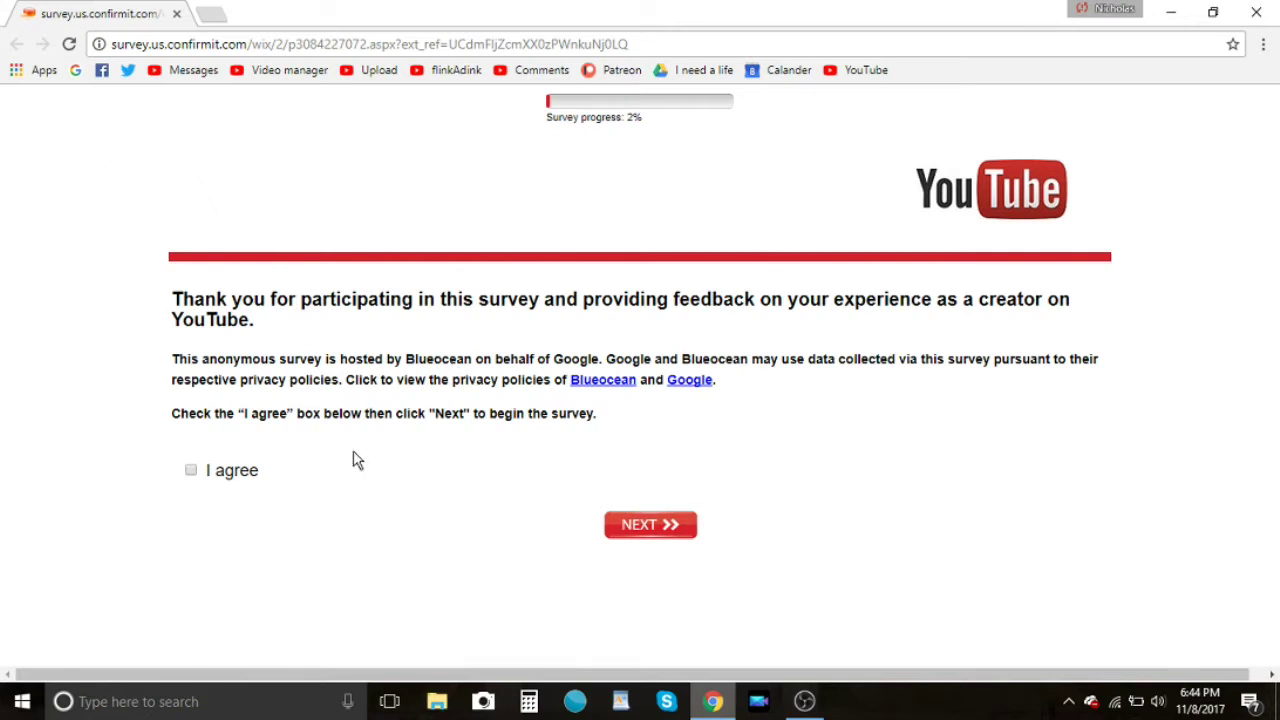
# Delete the Patreon bookmark from the browser's bookmarks bar
pyautogui.rightClick(630, 72)
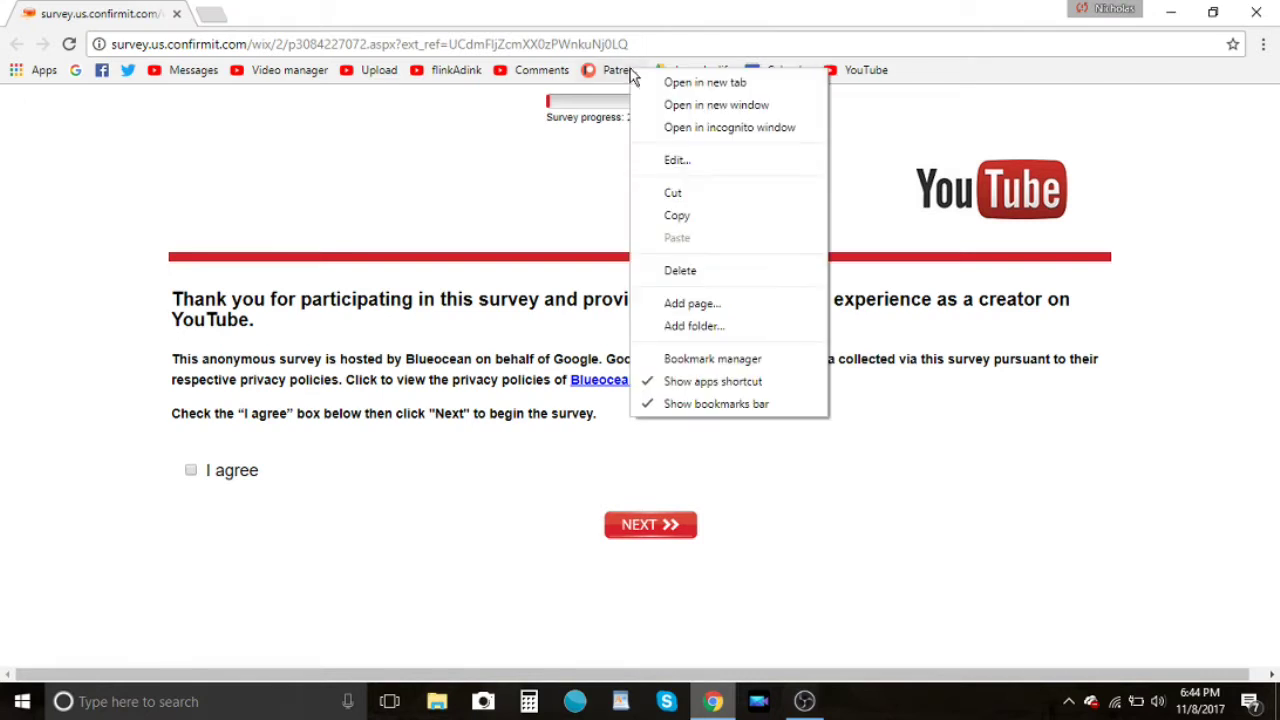
pyautogui.click(700, 272)
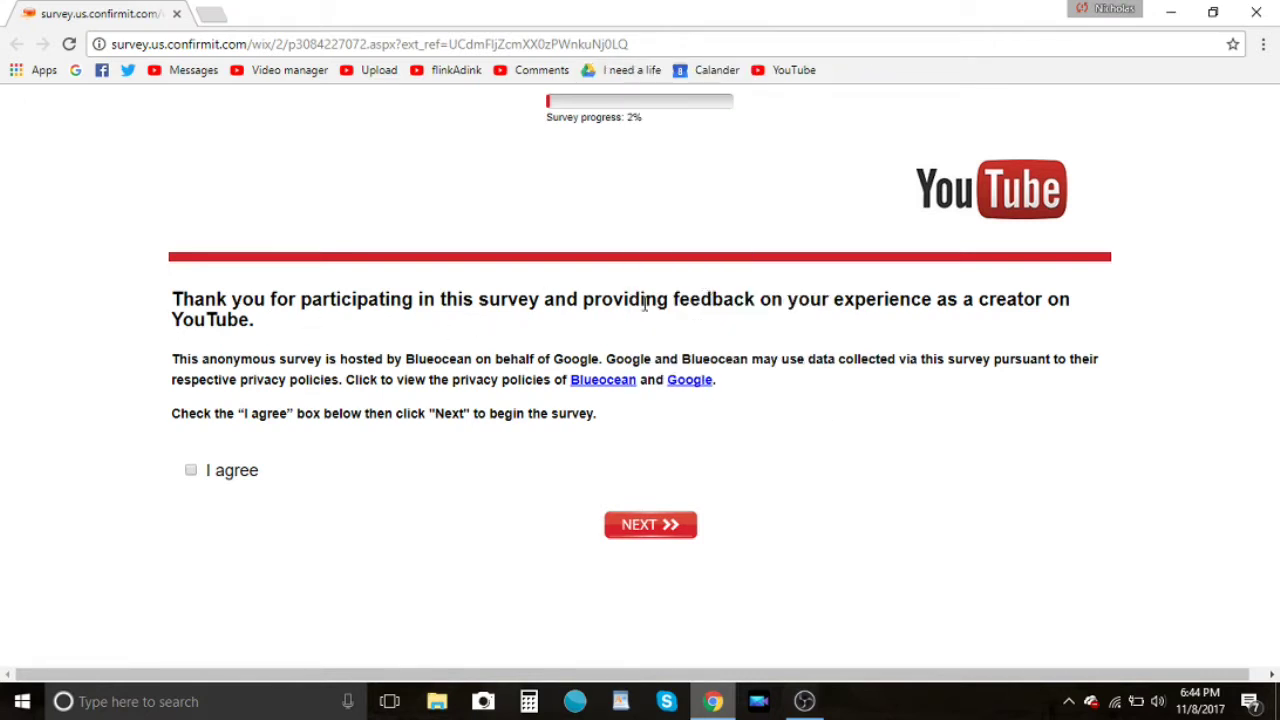
# Read the survey's introduction, the data-use and privacy notice, and the instruction for starting
pyautogui.moveTo(786, 300); pyautogui.dragTo(1008, 300)
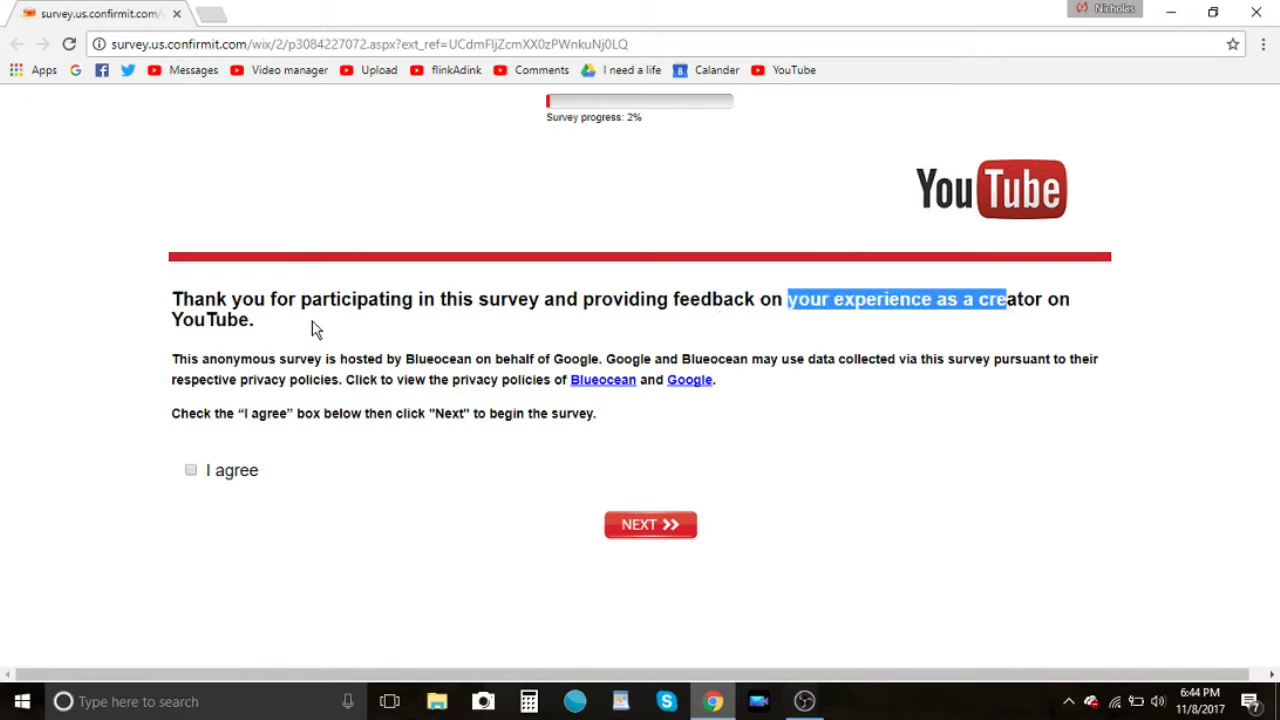
pyautogui.click(220, 322)
pyautogui.moveTo(172, 358); pyautogui.dragTo(1092, 362)
pyautogui.click(1063, 376)
pyautogui.moveTo(996, 360); pyautogui.dragTo(1050, 362)
pyautogui.moveTo(396, 380); pyautogui.dragTo(248, 380)
pyautogui.moveTo(196, 413); pyautogui.dragTo(599, 414)
pyautogui.click(599, 414)
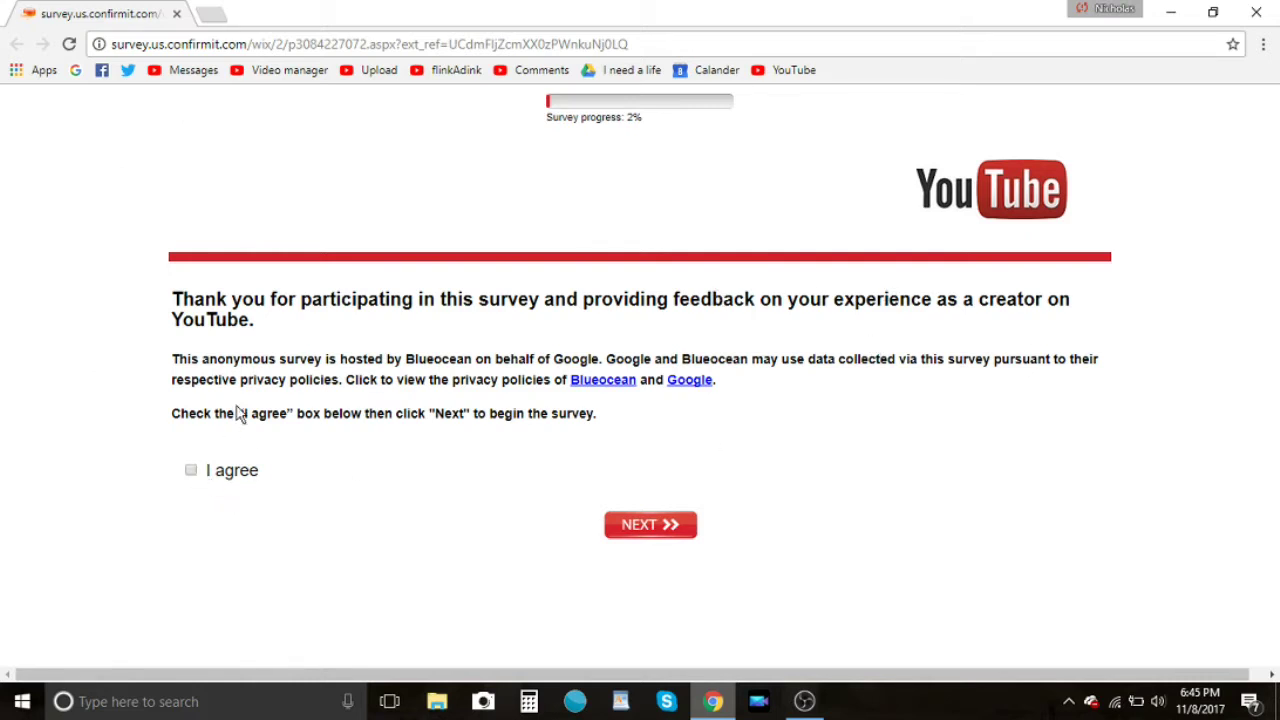
pyautogui.moveTo(178, 358); pyautogui.dragTo(825, 358)
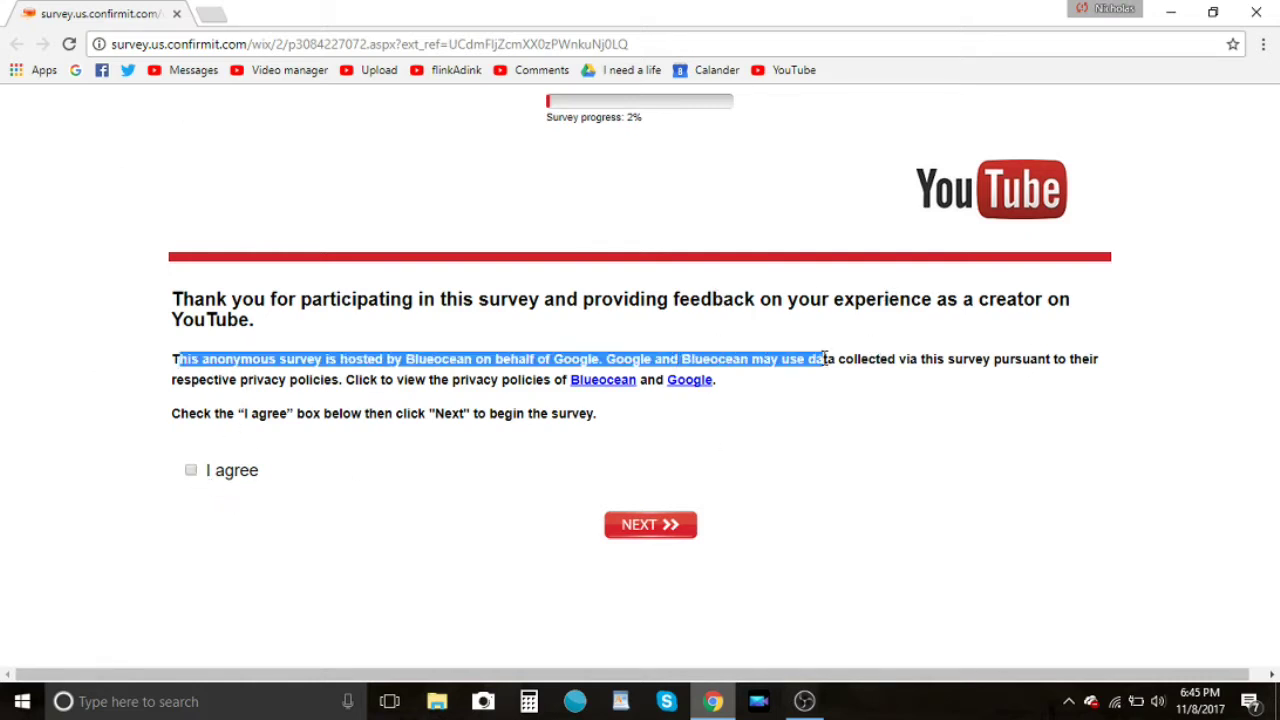
# Accept the survey's "I agree" consent and proceed to the questions
pyautogui.click(194, 478)
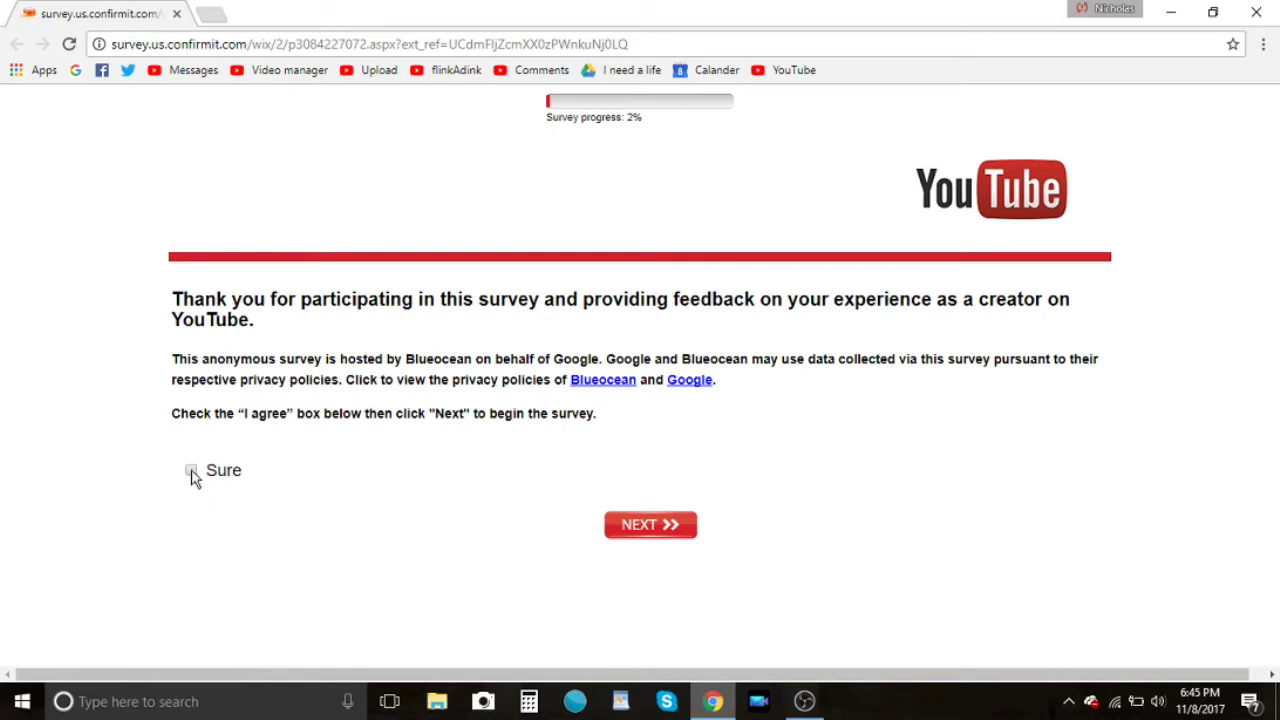
pyautogui.click(192, 474)
pyautogui.moveTo(244, 412); pyautogui.dragTo(295, 412)
pyautogui.click(663, 530)
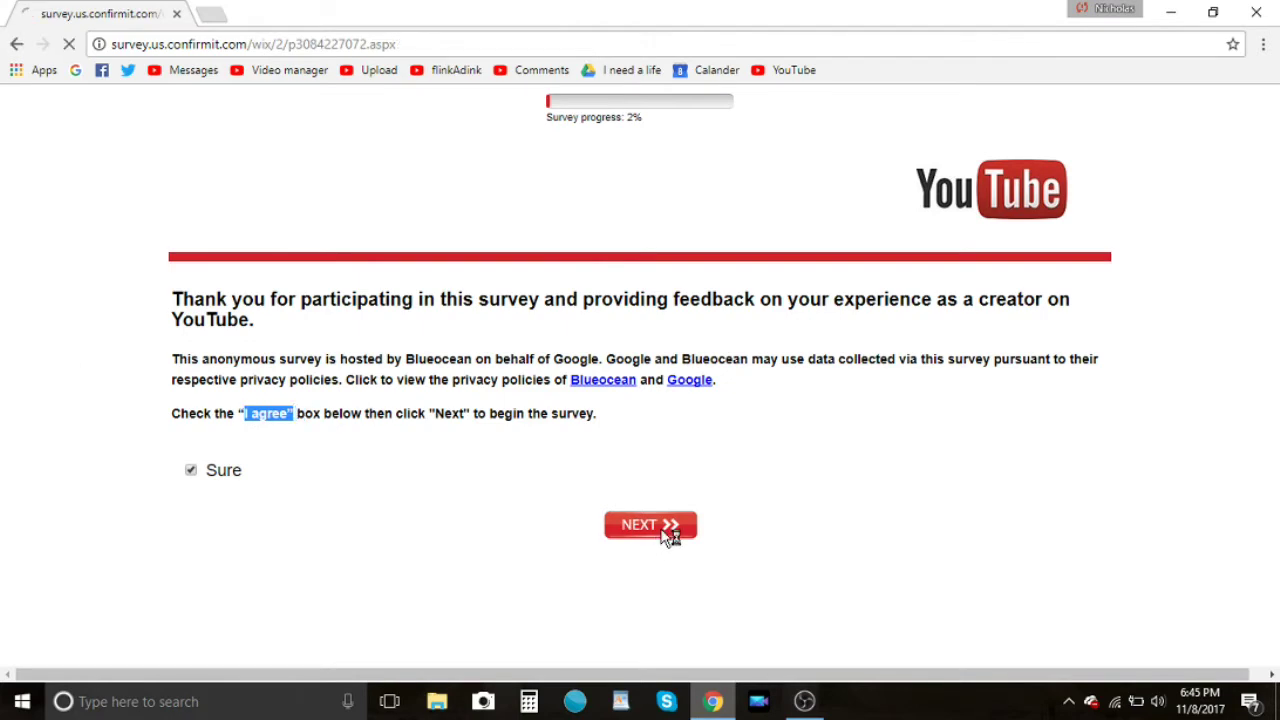
pyautogui.click(632, 512)
# Choose US as the country of residence and continue the survey
pyautogui.click(263, 323)
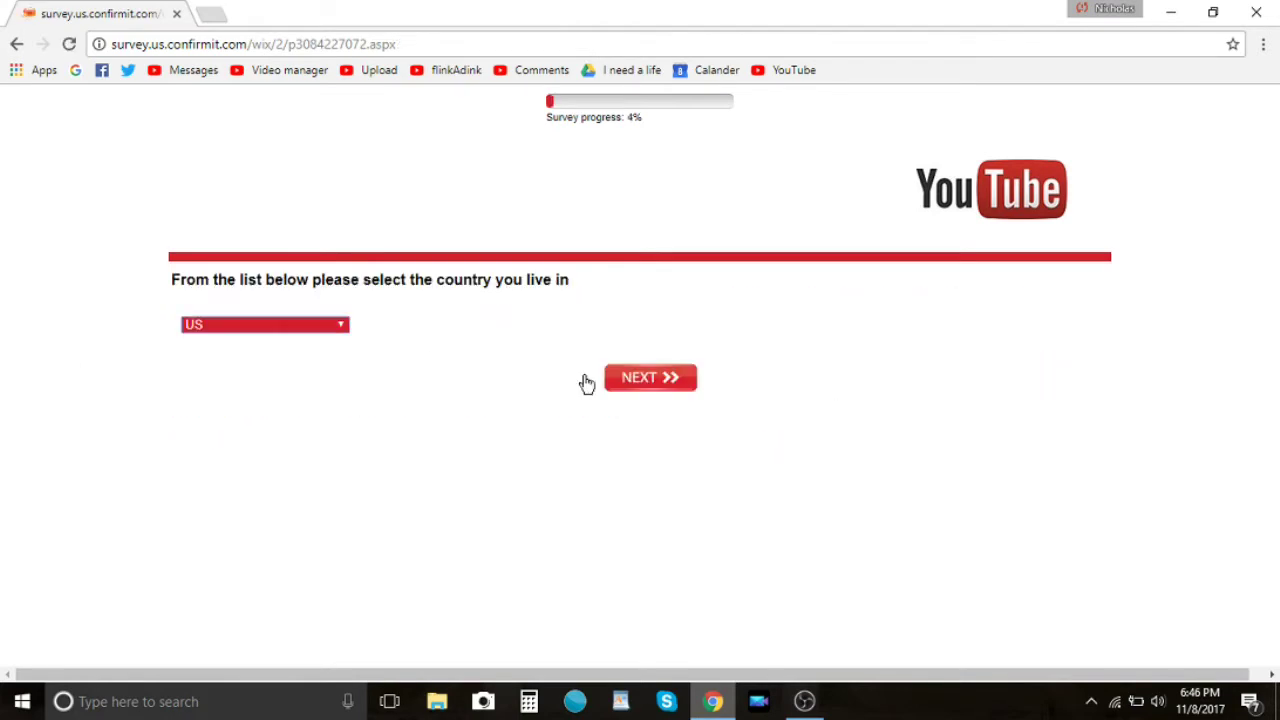
pyautogui.click(620, 376)
# Rate "best place for creators" as Agree strongly and "best opportunity to make revenue as a creator" as Disagree slightly
pyautogui.moveTo(190, 296); pyautogui.dragTo(310, 298)
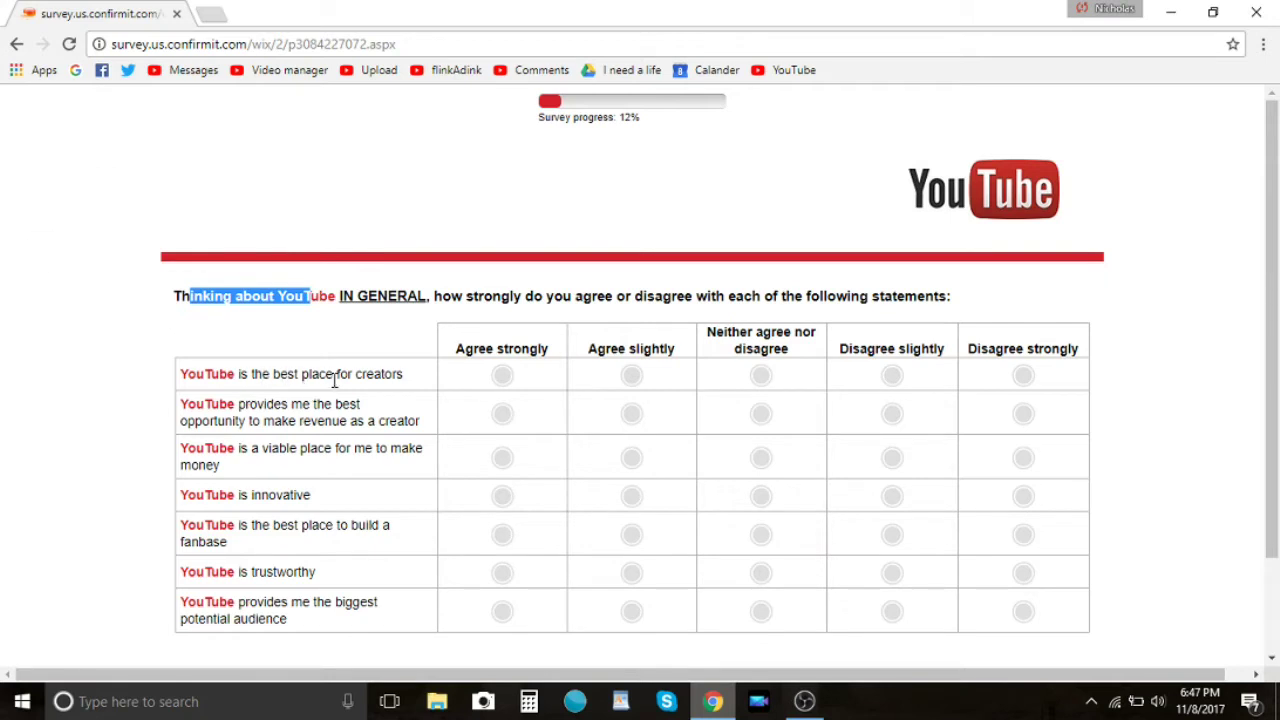
pyautogui.click(503, 375)
pyautogui.moveTo(420, 422); pyautogui.dragTo(181, 404)
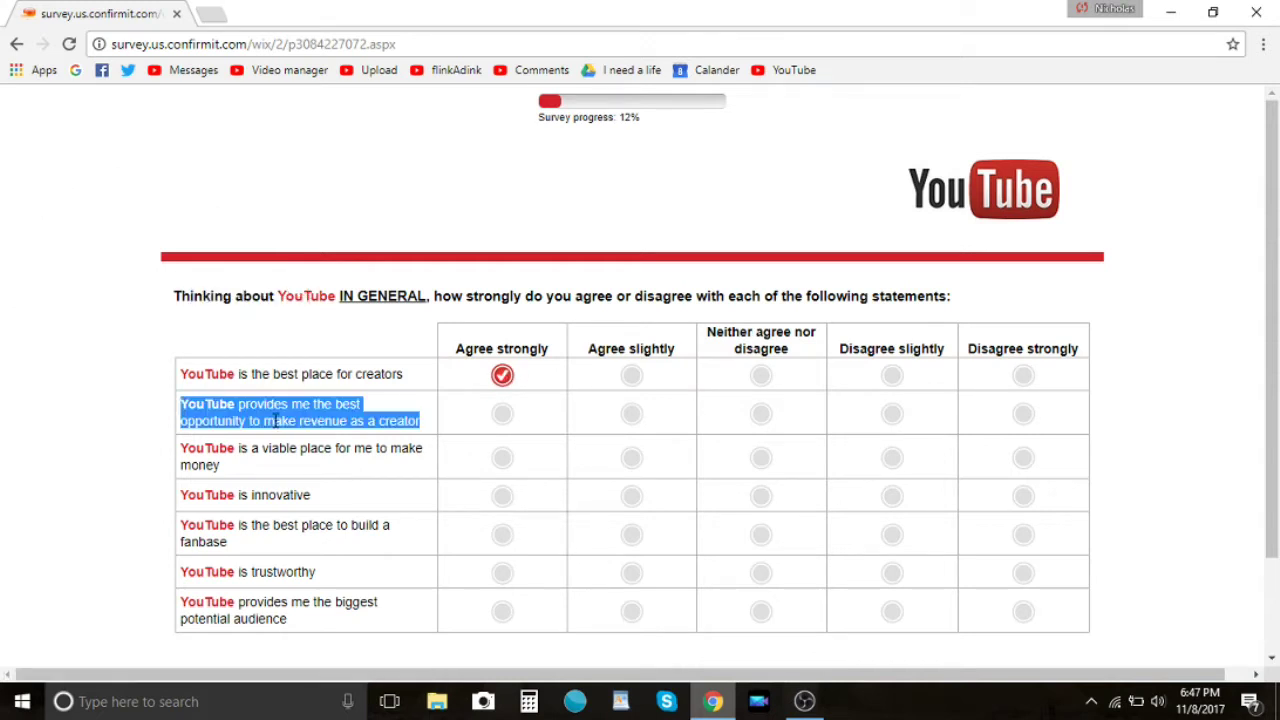
pyautogui.click(232, 420)
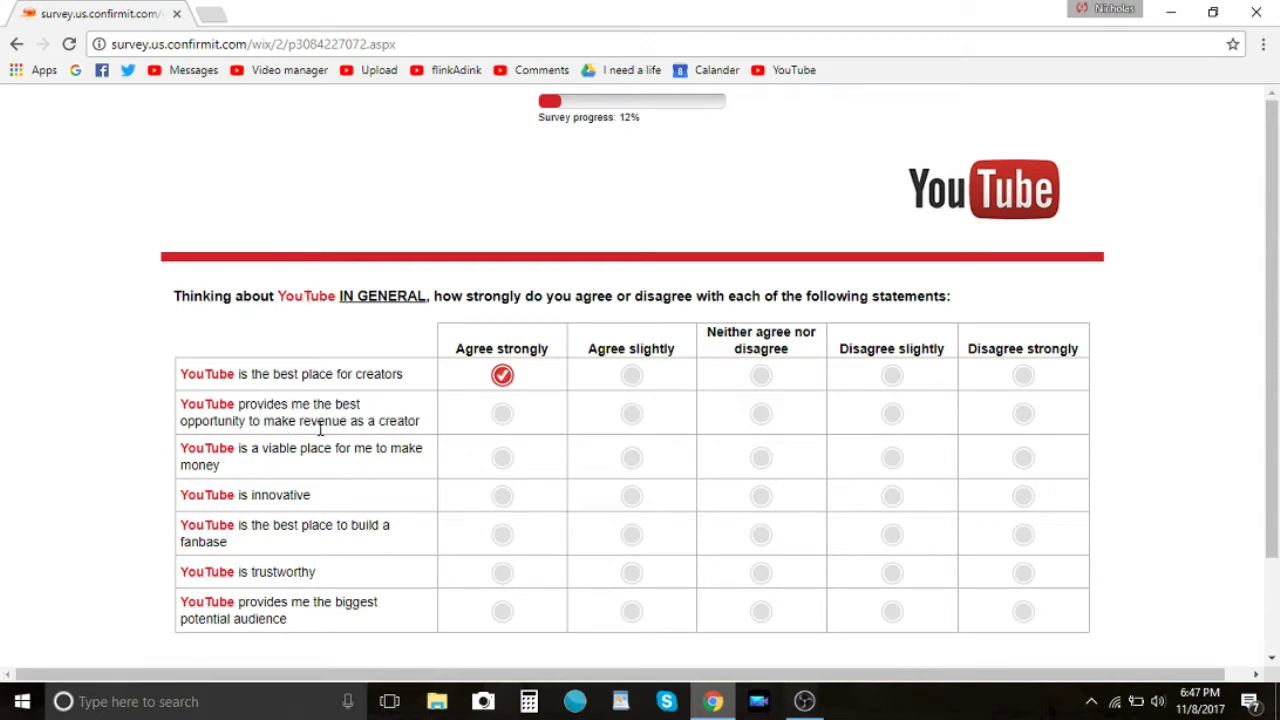
pyautogui.click(889, 416)
pyautogui.click(1023, 414)
pyautogui.click(892, 415)
# Rate "viable place for me to make money" as Disagree strongly and "is innovative" as Neither agree nor disagree
pyautogui.click(1022, 458)
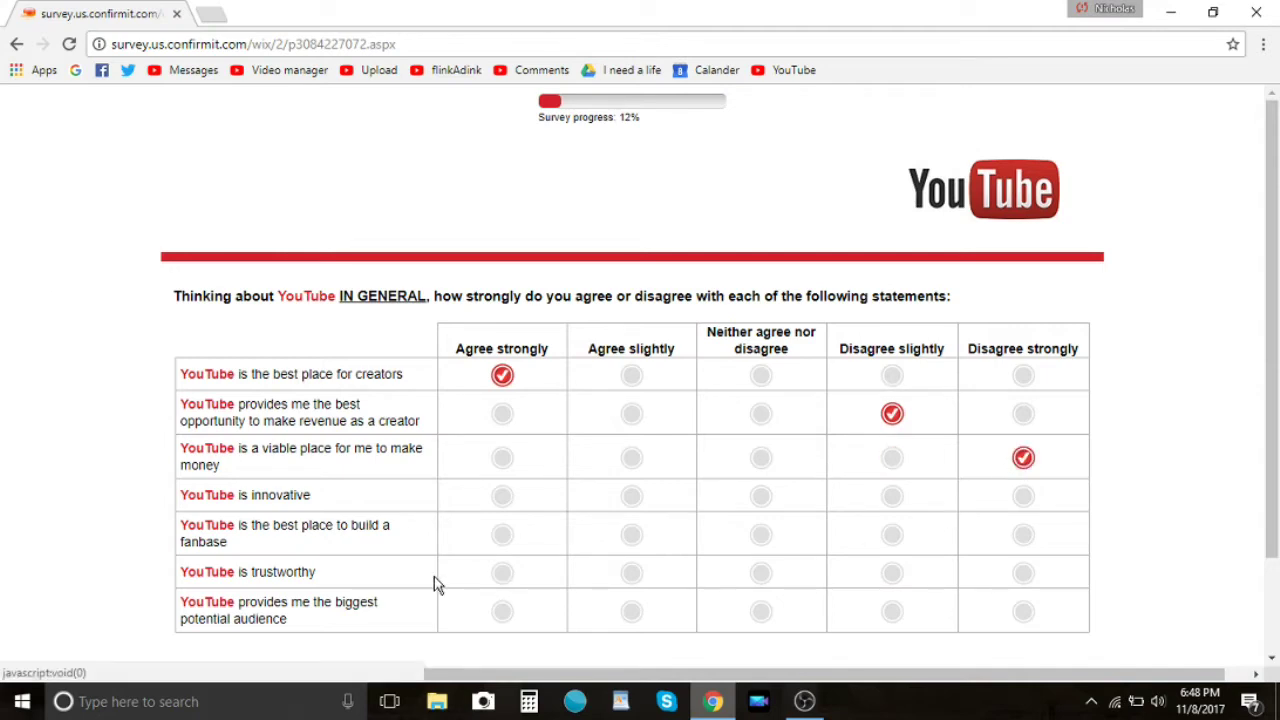
pyautogui.click(761, 496)
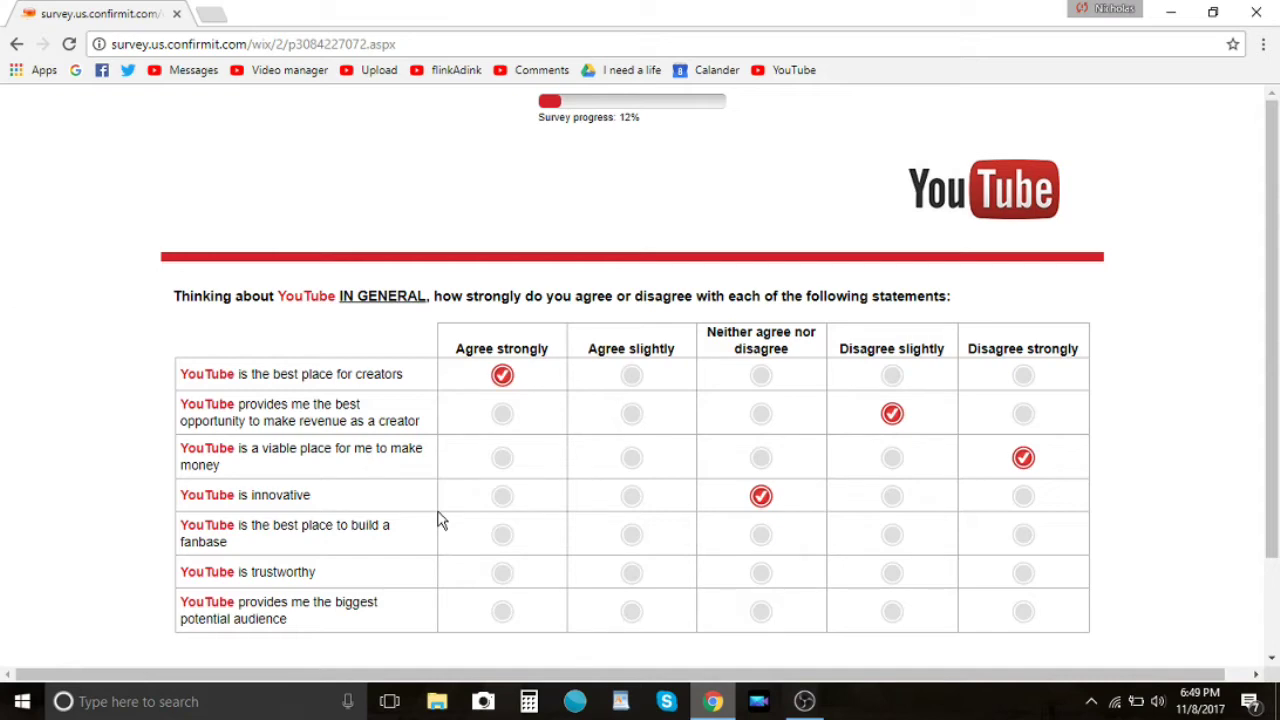
# Reread the general question and rate "best place to build a fanbase" as Agree slightly
pyautogui.moveTo(229, 543); pyautogui.dragTo(236, 528)
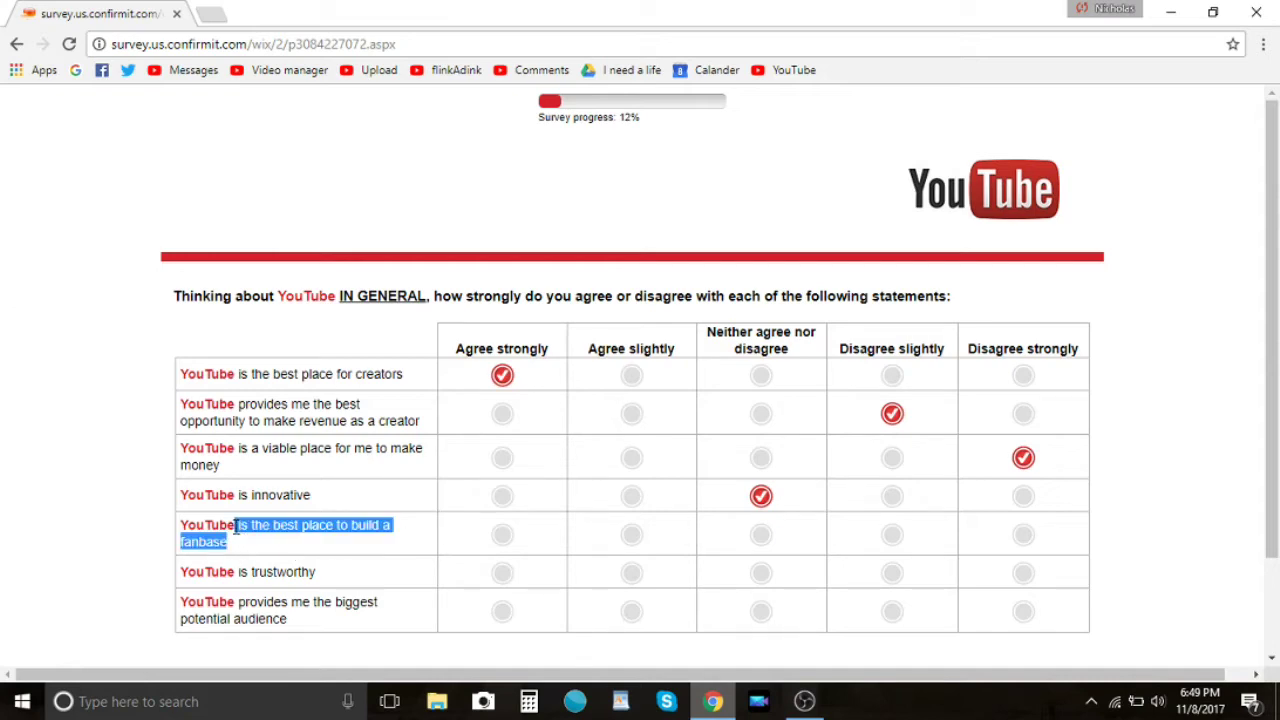
pyautogui.click(266, 524)
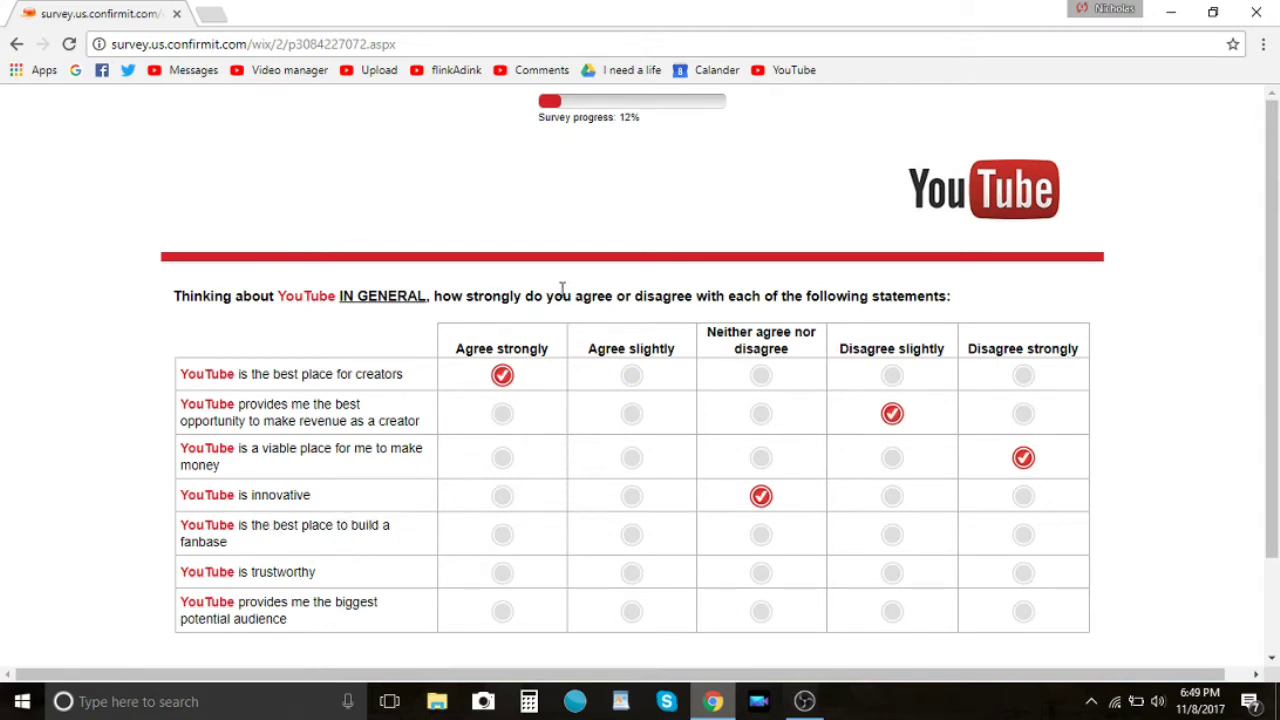
pyautogui.moveTo(563, 291); pyautogui.dragTo(873, 298)
pyautogui.click(763, 312)
pyautogui.moveTo(231, 546); pyautogui.dragTo(241, 522)
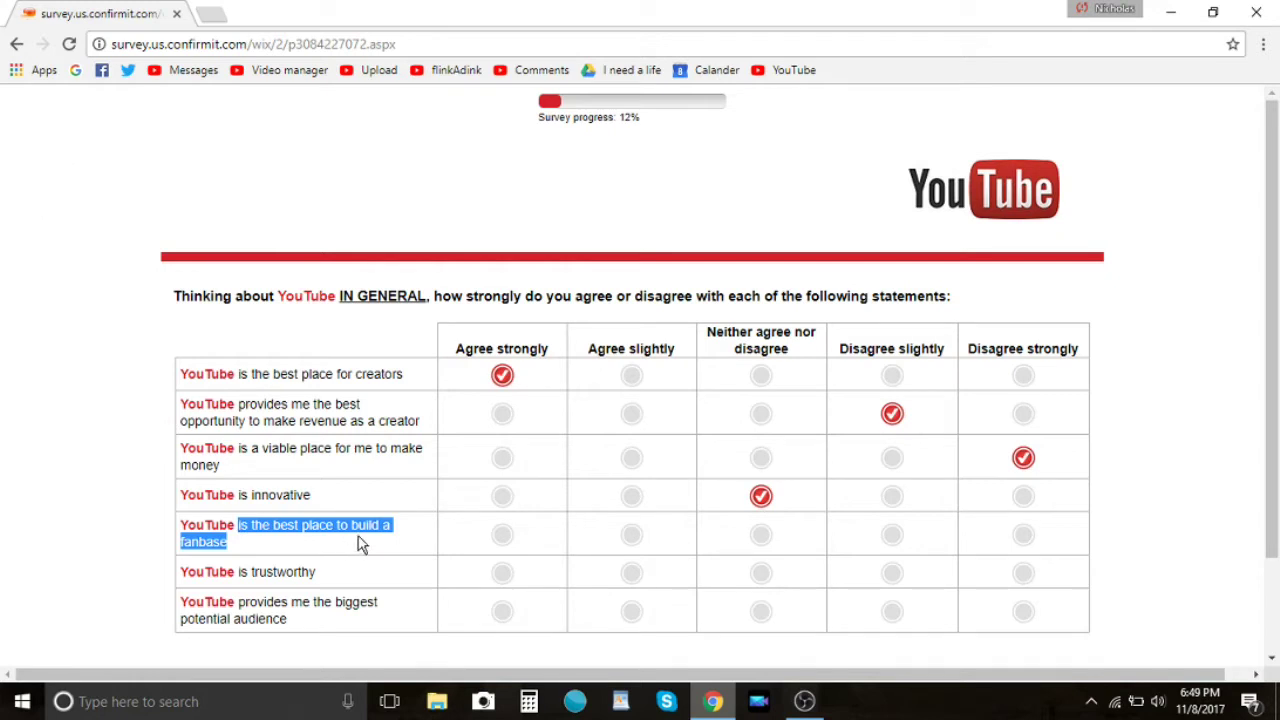
pyautogui.click(632, 537)
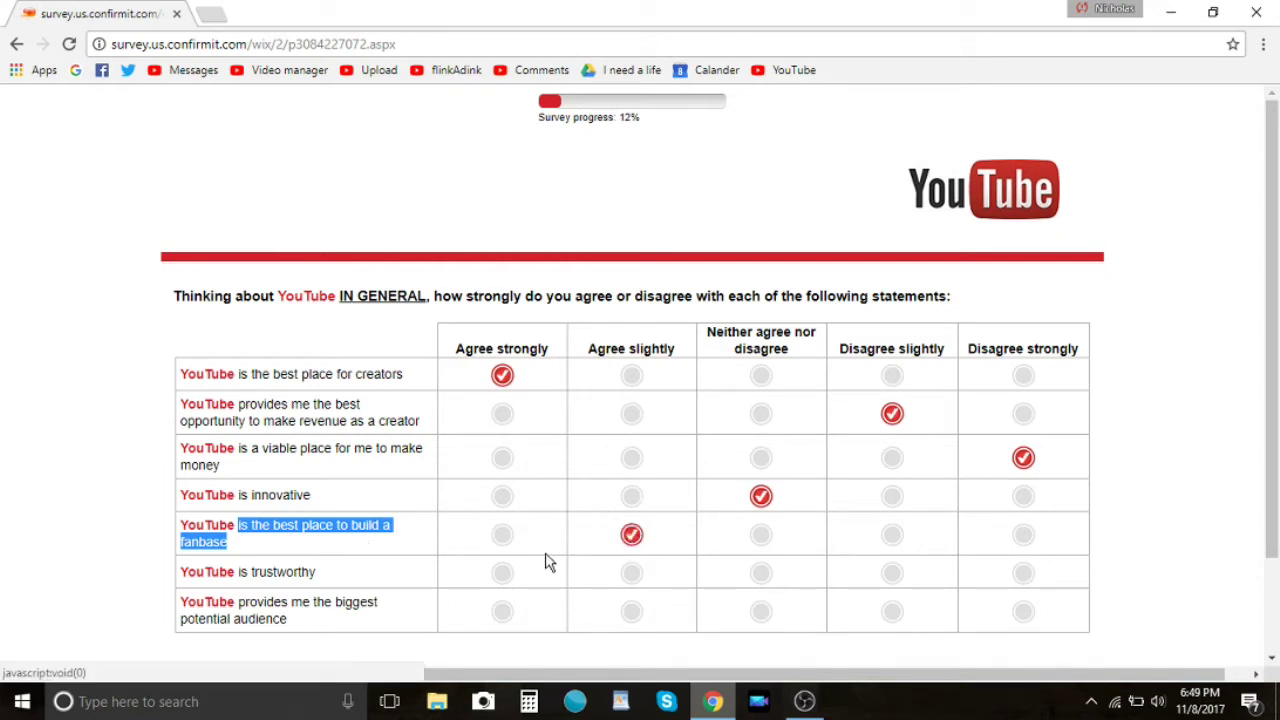
# Compare the Agree strongly option and the creators statement with the answer given for building a fanbase
pyautogui.click(330, 524)
pyautogui.doubleClick(511, 347)
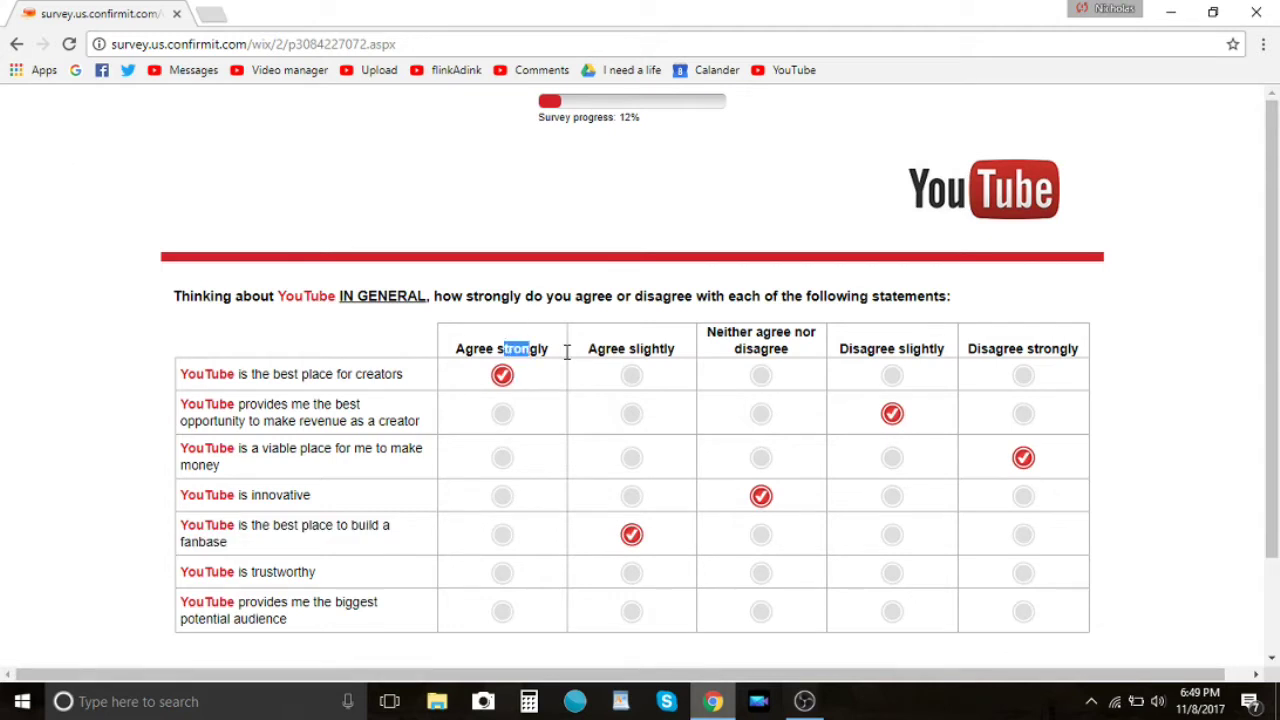
pyautogui.click(549, 349)
pyautogui.moveTo(549, 349); pyautogui.dragTo(498, 349)
pyautogui.moveTo(351, 374); pyautogui.dragTo(420, 384)
pyautogui.click(421, 528)
pyautogui.moveTo(497, 343); pyautogui.dragTo(543, 343)
pyautogui.click(526, 526)
# Rate "is trustworthy" as Neither agree nor disagree and "biggest potential audience" as Agree slightly, and submit the page
pyautogui.click(761, 574)
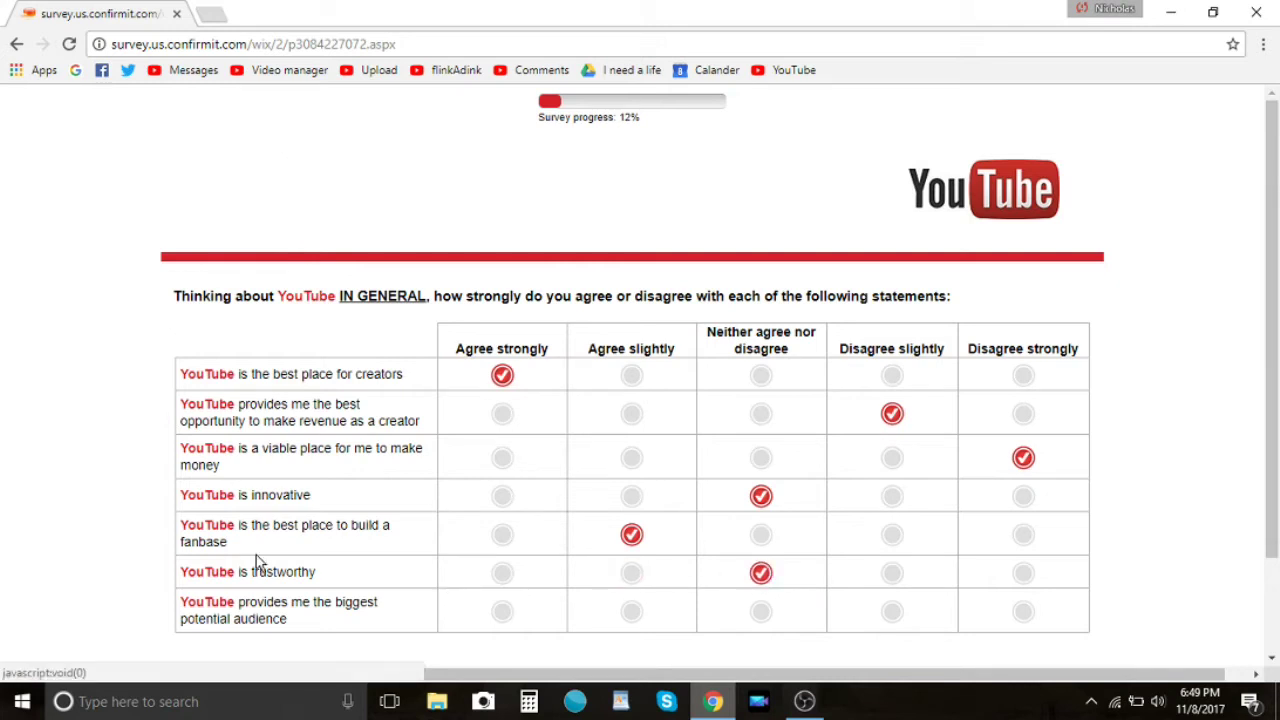
pyautogui.moveTo(289, 618)
pyautogui.mouseDown()
pyautogui.moveTo(238, 602)
pyautogui.moveTo(292, 600)
pyautogui.mouseUp()
pyautogui.click(292, 600)
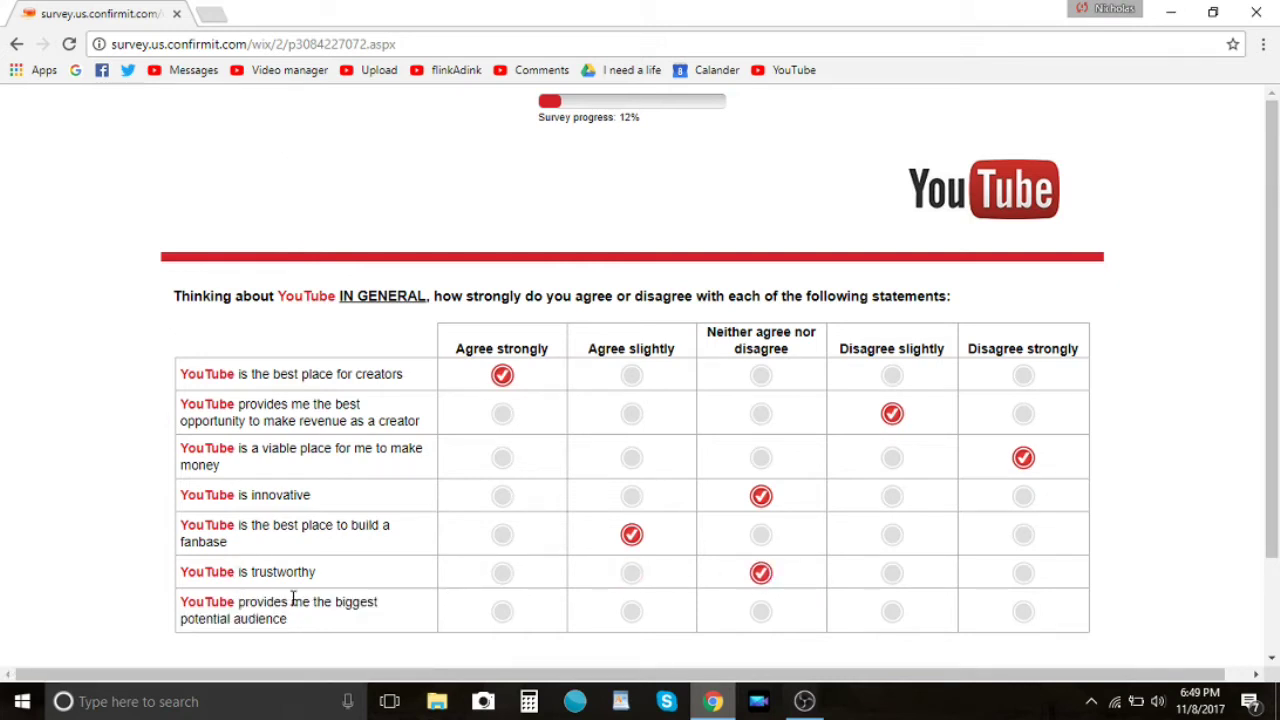
pyautogui.click(631, 611)
pyautogui.scroll(-2, 1037, 399)
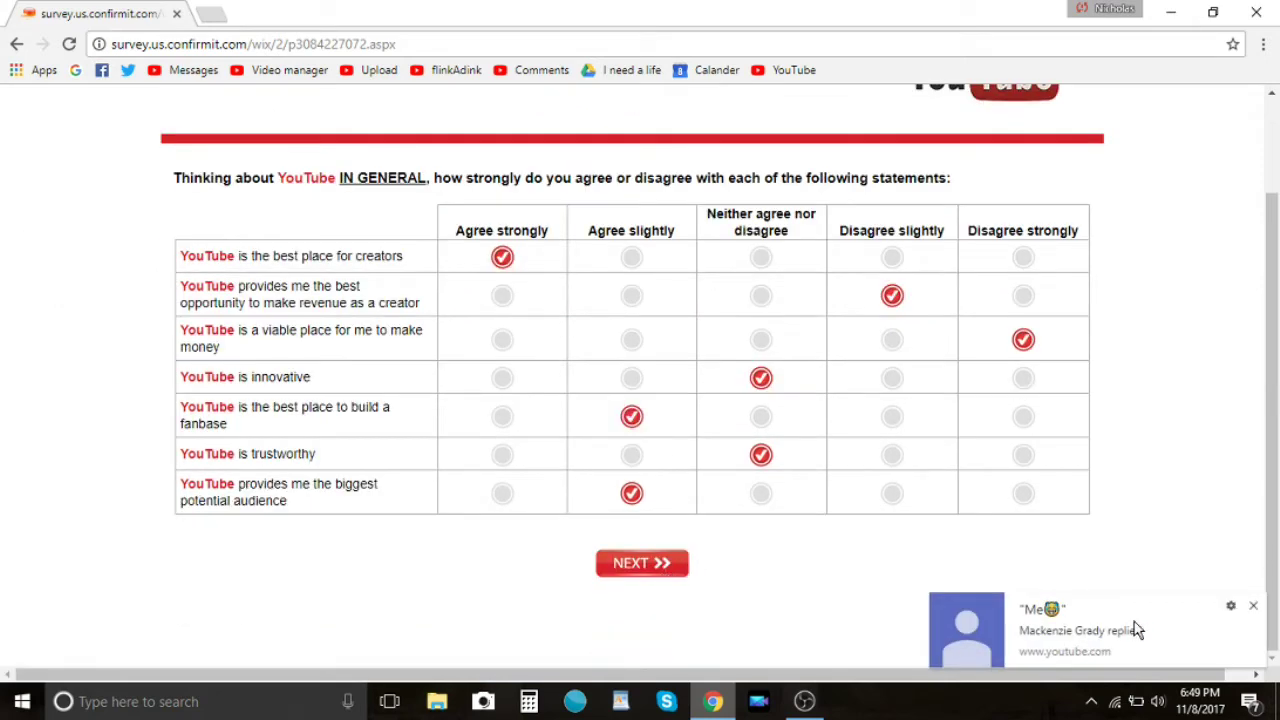
pyautogui.click(642, 563)
# Answer the creators statement with "There is no other website like it, with as much of a following, that can support all these different type of content creators."
pyautogui.moveTo(229, 281); pyautogui.dragTo(424, 285)
pyautogui.click(307, 313)
pyautogui.moveTo(252, 300); pyautogui.dragTo(443, 300)
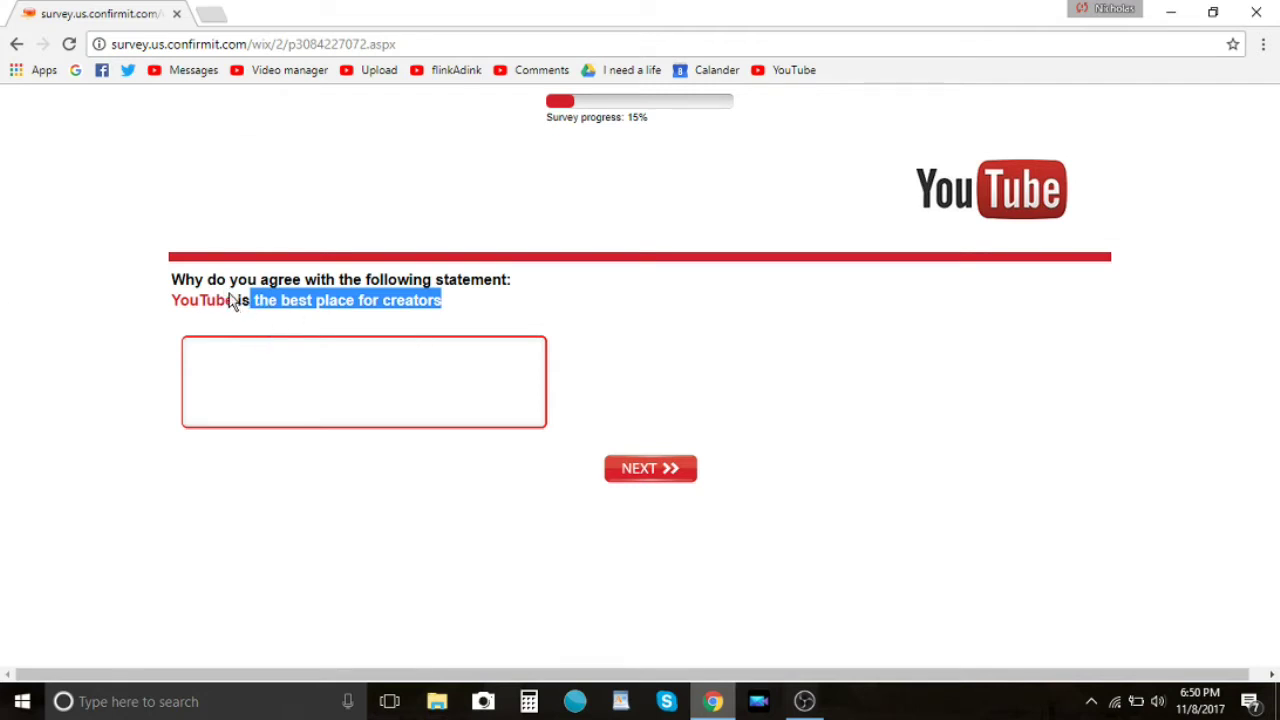
pyautogui.moveTo(226, 301); pyautogui.dragTo(443, 311)
pyautogui.click(198, 290)
pyautogui.click(326, 392)
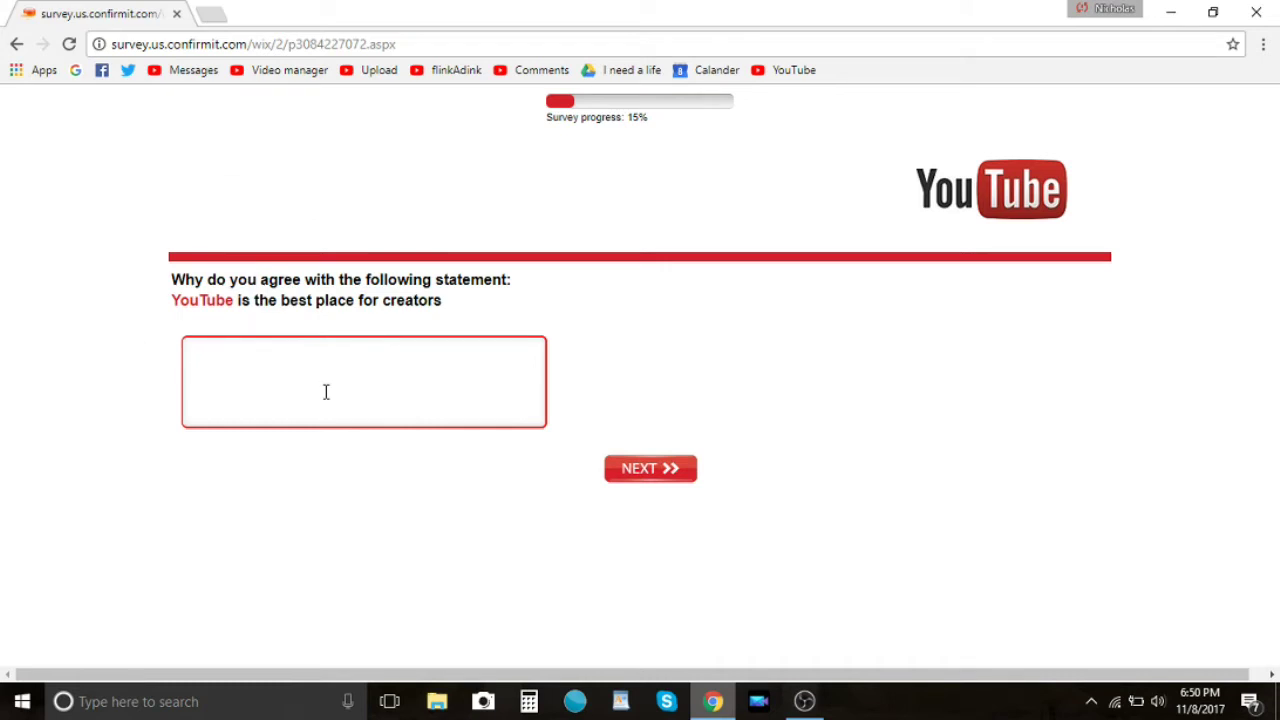
pyautogui.write('There is no other website like it, with as much of a following, that can support all these different type of content creators.')
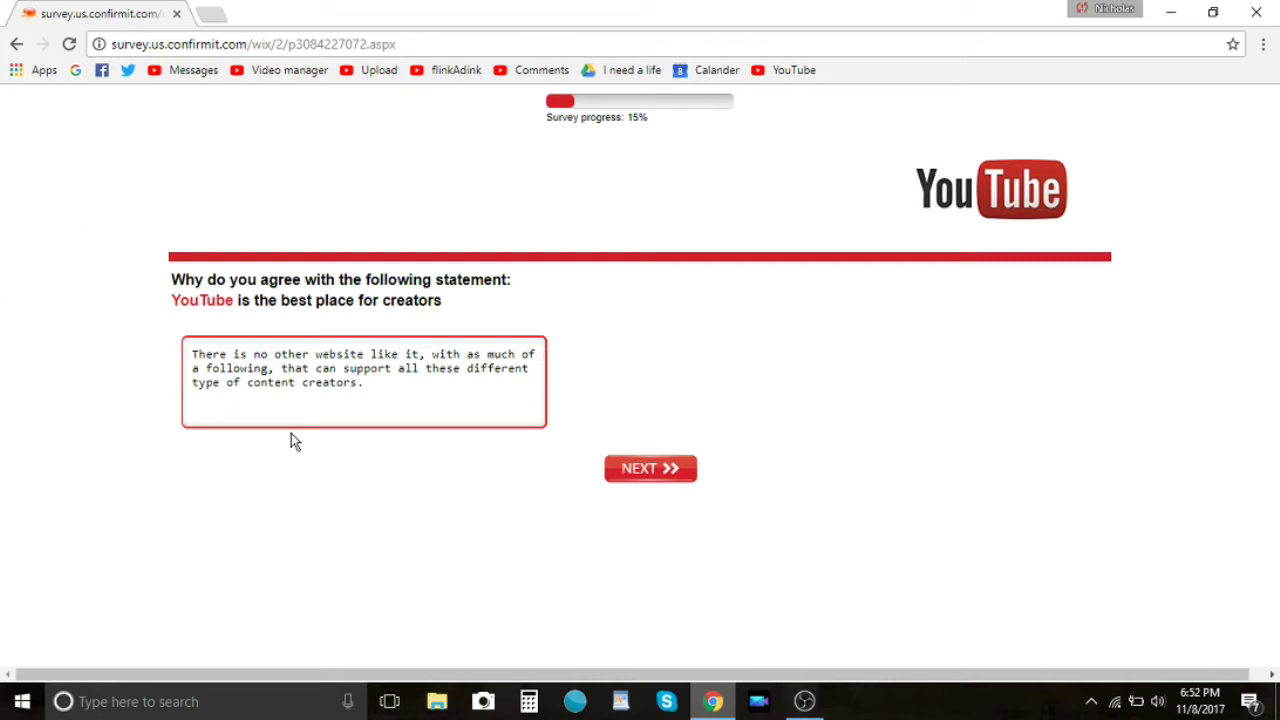
pyautogui.moveTo(362, 382); pyautogui.dragTo(171, 331)
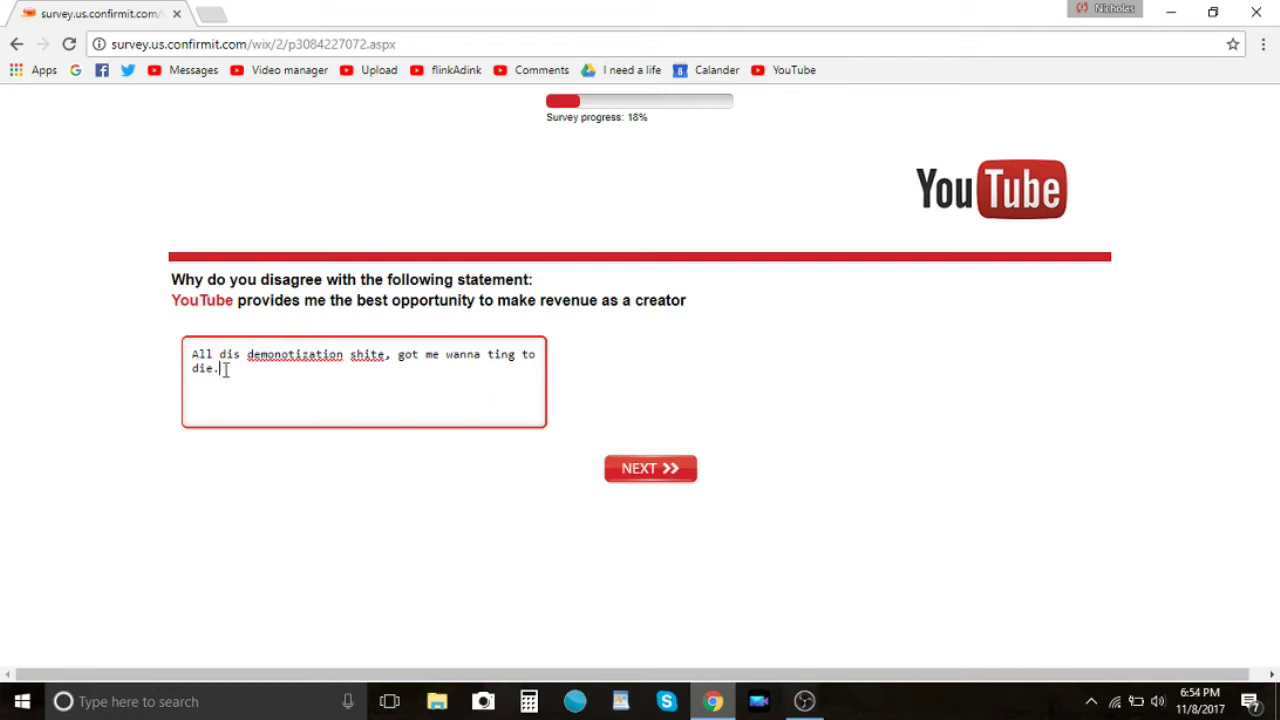
# Submit the written answer about revenue and rate overall satisfaction with YouTube as Somewhat Satisfied
pyautogui.click(669, 476)
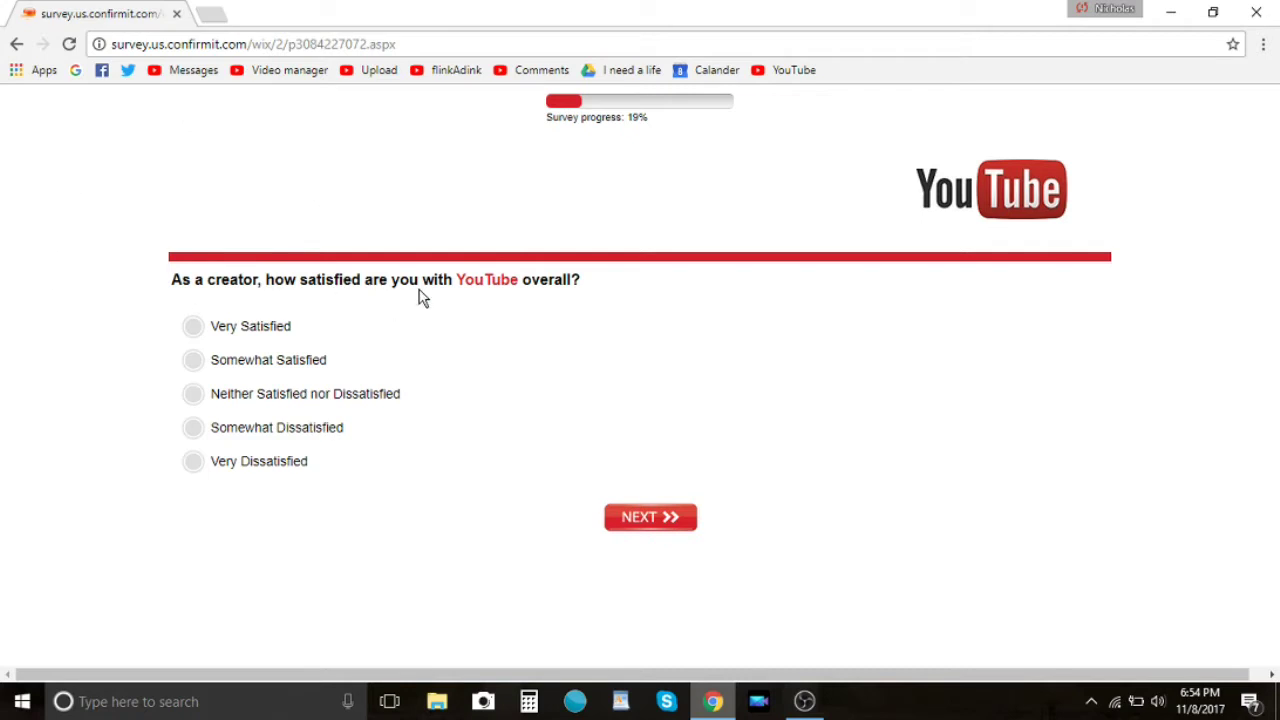
pyautogui.click(193, 360)
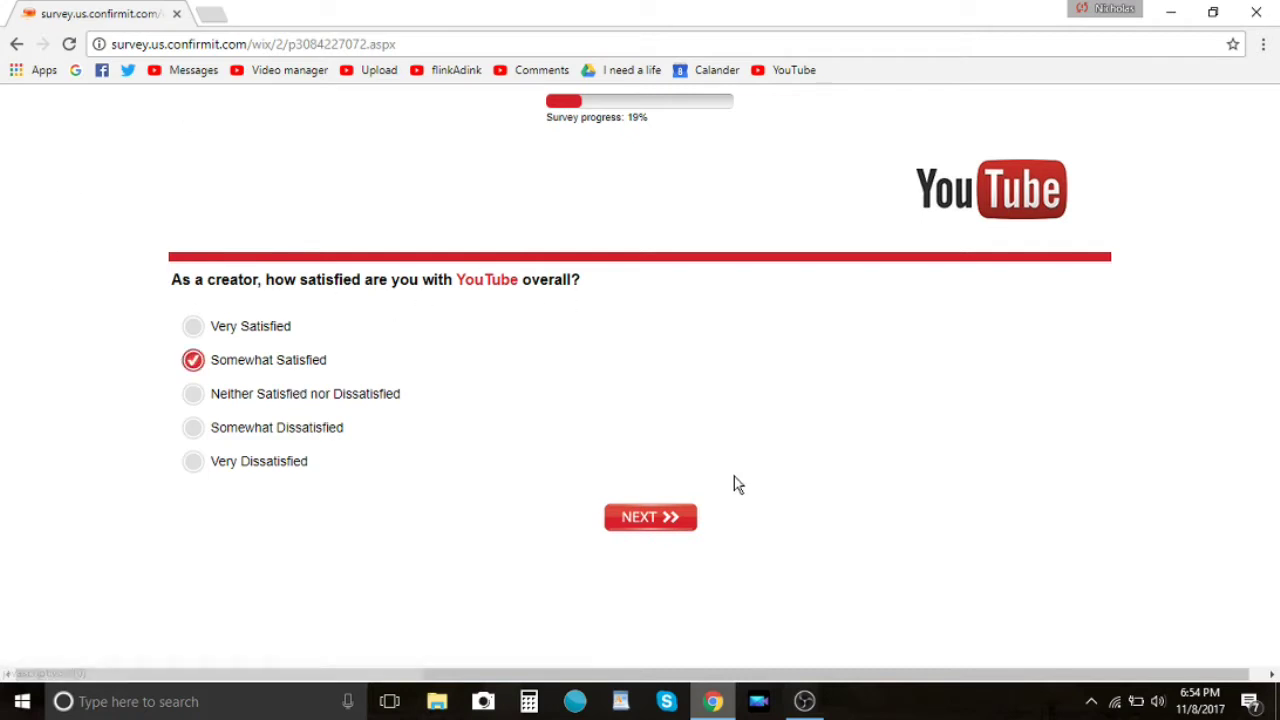
pyautogui.click(630, 524)
# Answer Agree strongly to considering signing up as a YouTube partner to monetize the channel, and continue
pyautogui.moveTo(183, 295); pyautogui.dragTo(897, 294)
pyautogui.click(897, 294)
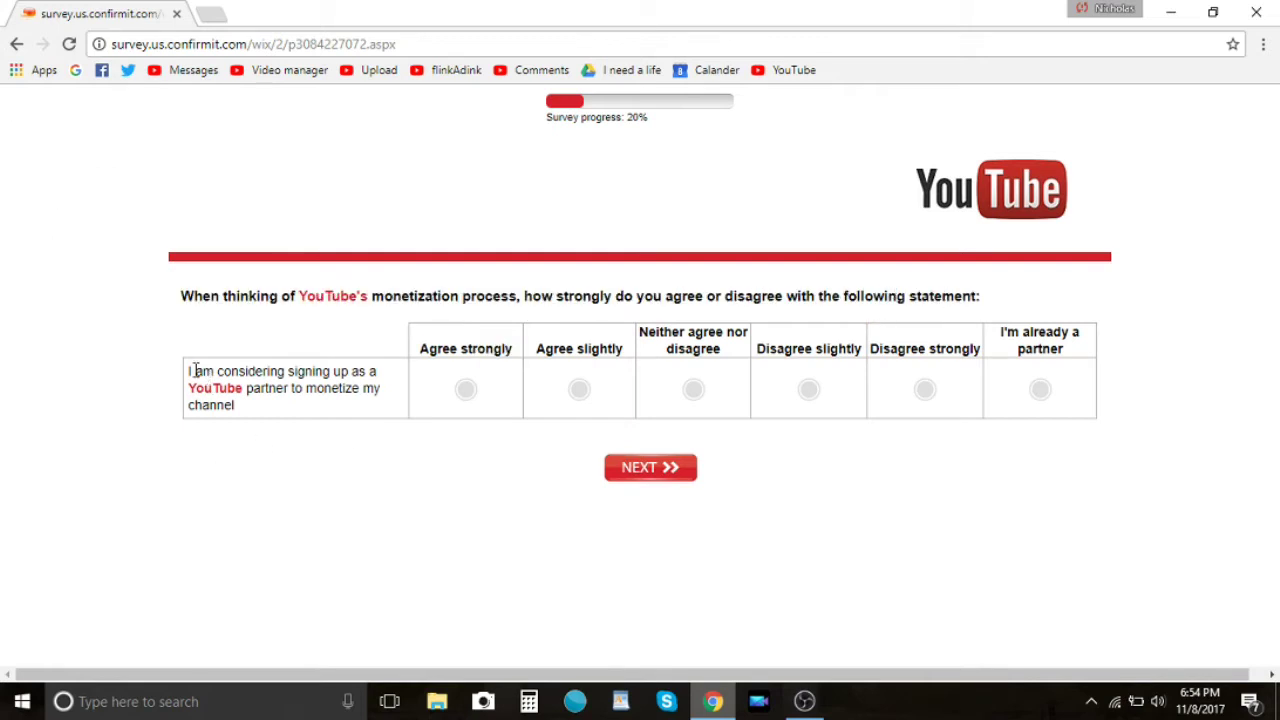
pyautogui.moveTo(193, 371); pyautogui.dragTo(349, 372)
pyautogui.click(314, 414)
pyautogui.moveTo(263, 386); pyautogui.dragTo(346, 389)
pyautogui.click(464, 390)
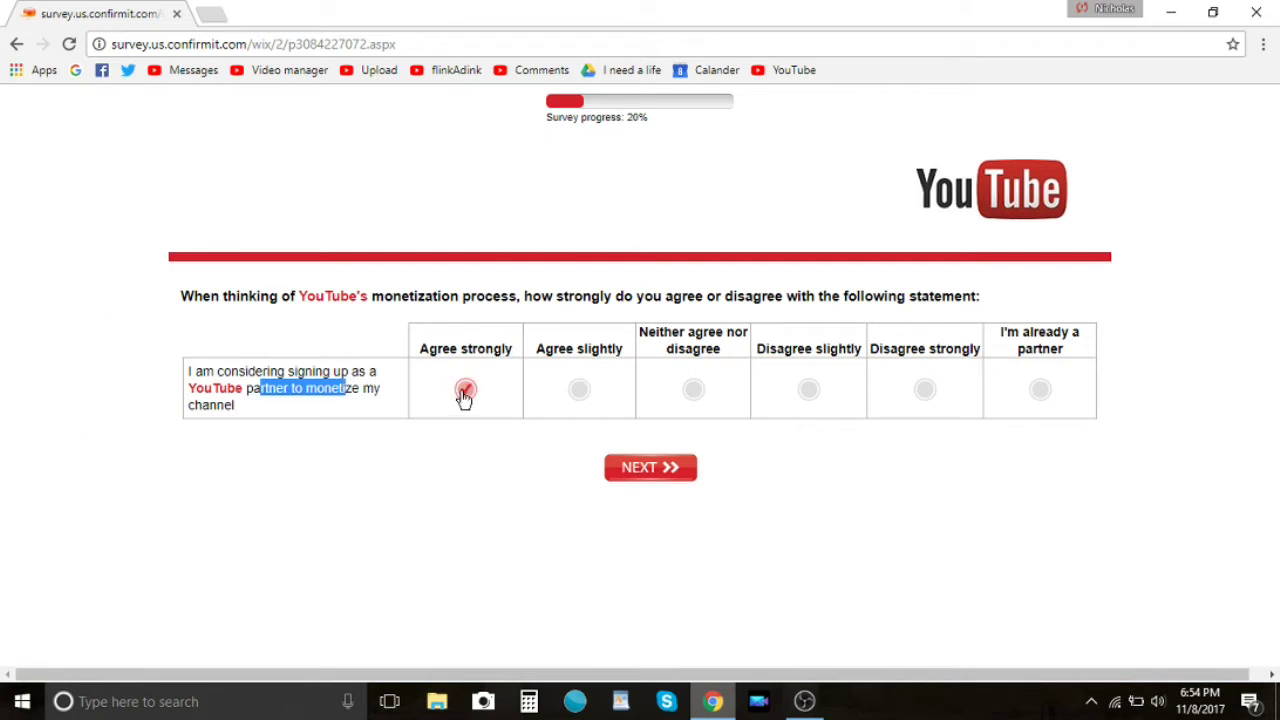
pyautogui.click(662, 470)
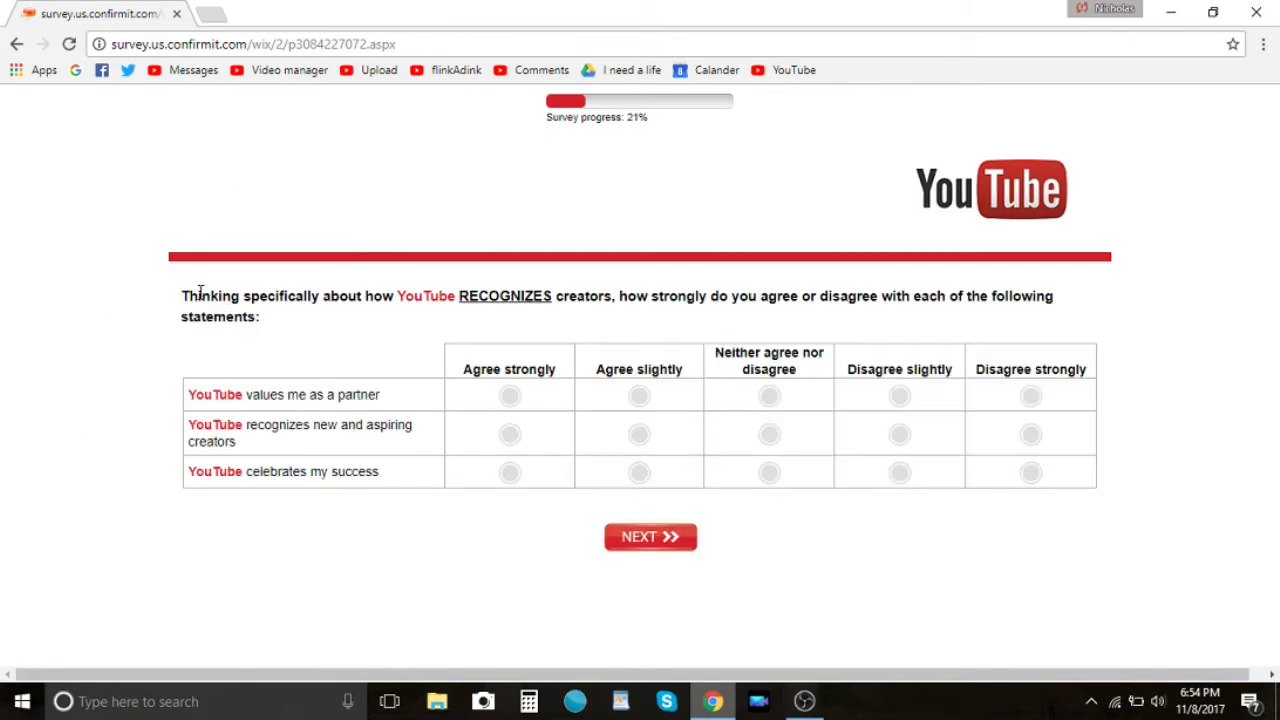
# Read the question on recognizing creators and rate "YouTube values me as a partner" as Disagree strongly
pyautogui.moveTo(188, 296); pyautogui.dragTo(617, 291)
pyautogui.click(667, 294)
pyautogui.moveTo(207, 394); pyautogui.dragTo(1100, 391)
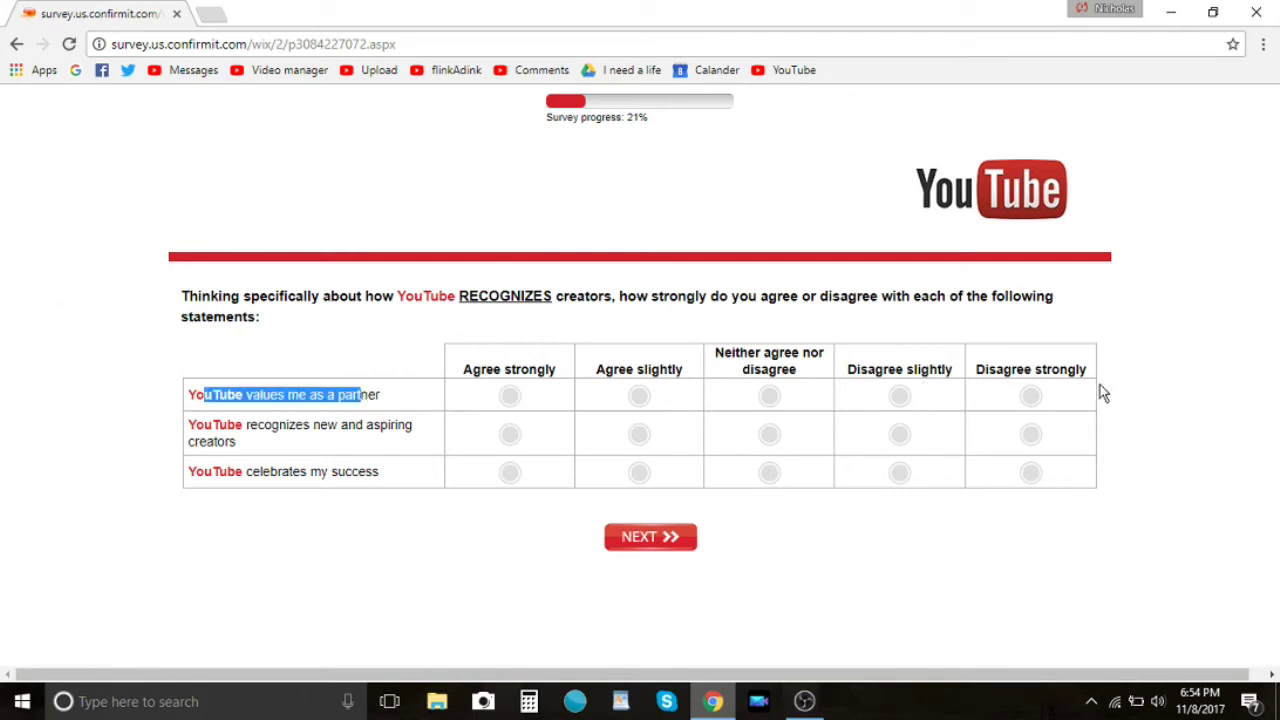
pyautogui.click(1006, 403)
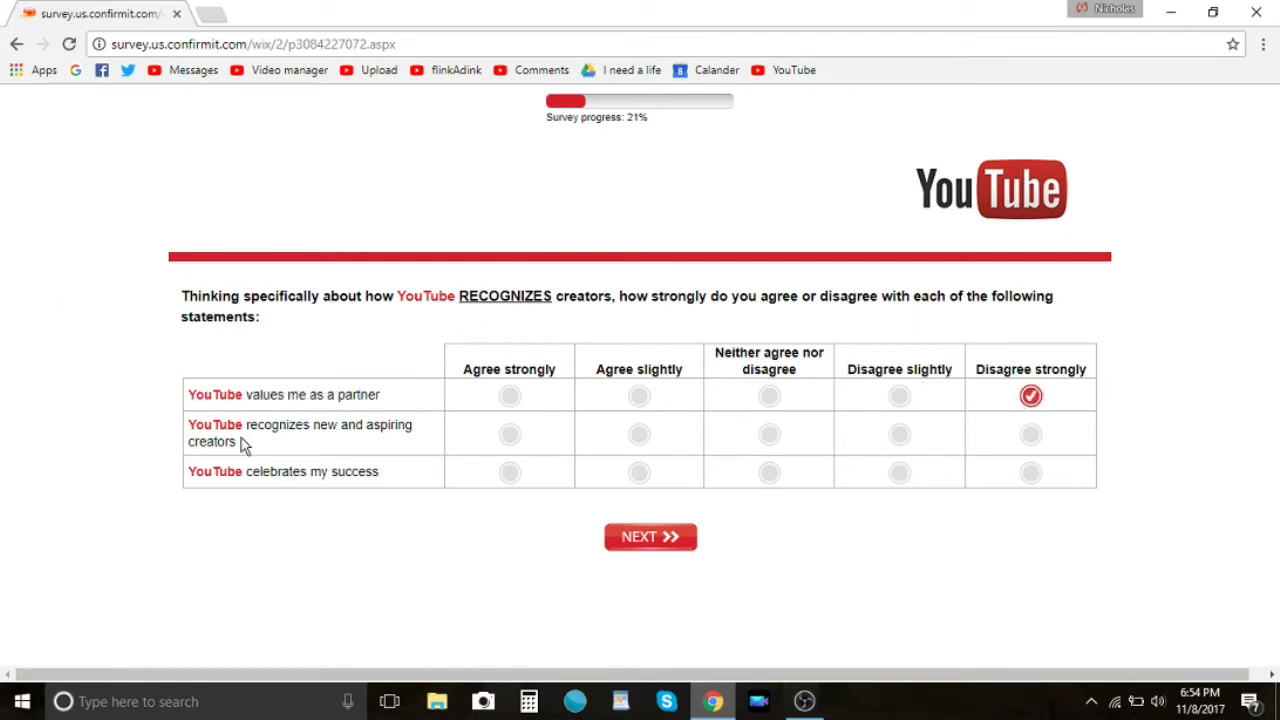
# Rate "YouTube recognizes new and aspiring creators" as Disagree slightly
pyautogui.moveTo(236, 441); pyautogui.dragTo(202, 425)
pyautogui.click(278, 449)
pyautogui.moveTo(240, 449); pyautogui.dragTo(184, 426)
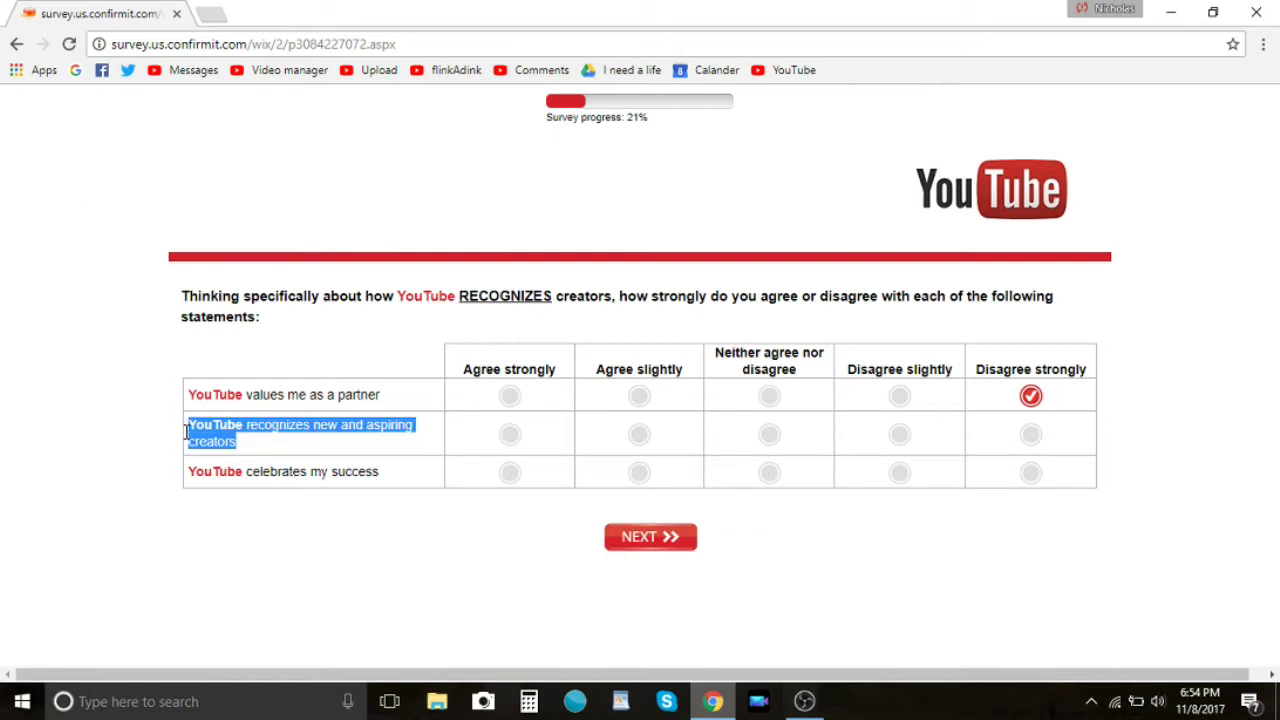
pyautogui.click(275, 424)
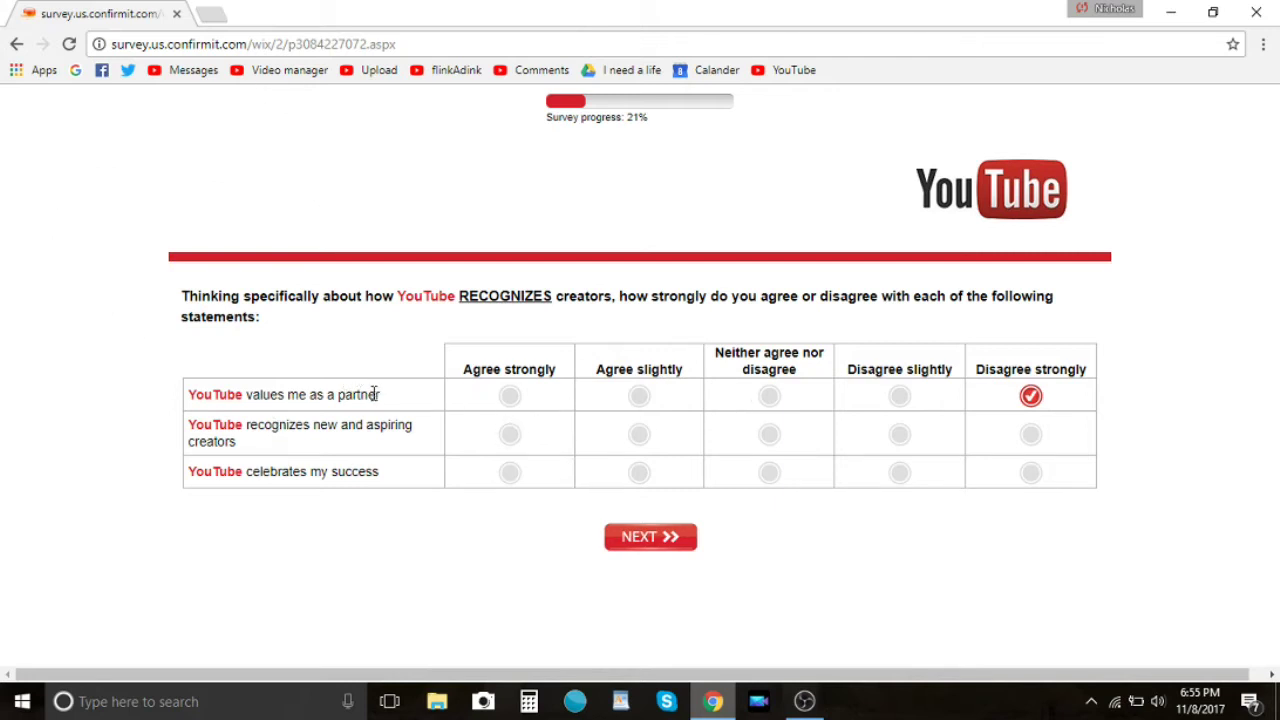
pyautogui.moveTo(383, 398); pyautogui.dragTo(340, 390)
pyautogui.click(897, 437)
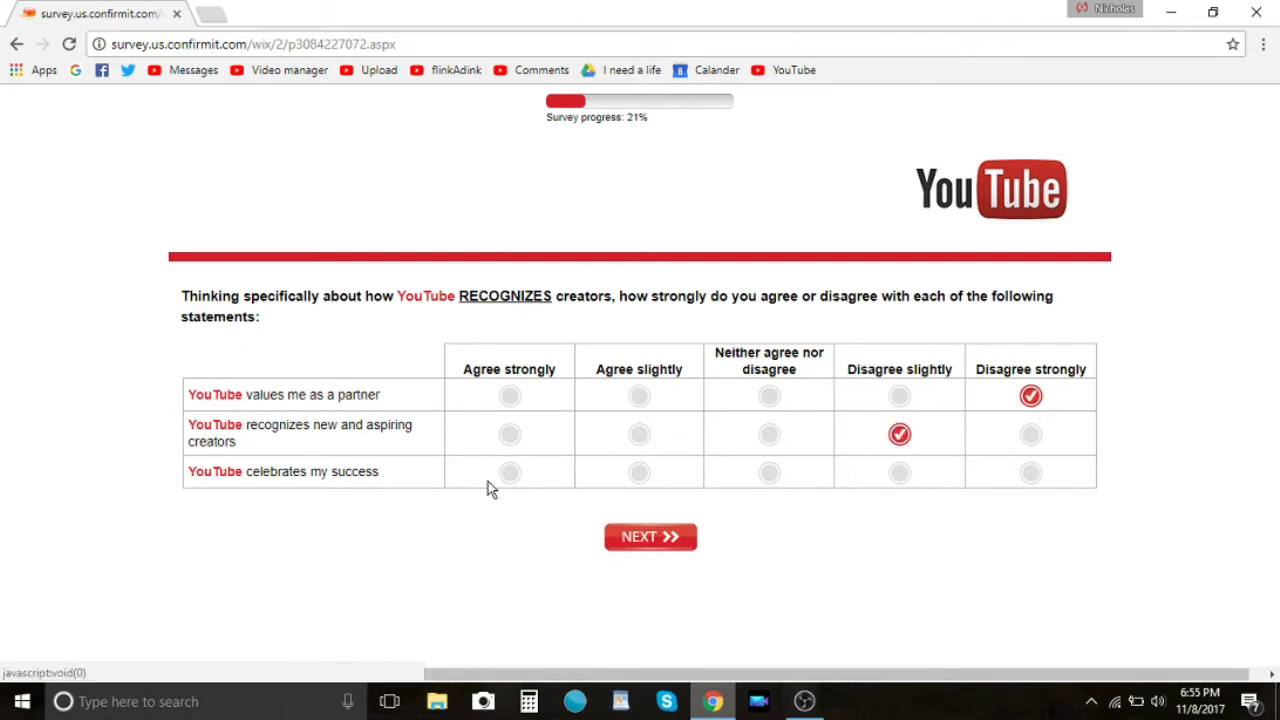
# Rate "YouTube celebrates my success" as Neither agree nor disagree
pyautogui.moveTo(380, 472); pyautogui.dragTo(196, 471)
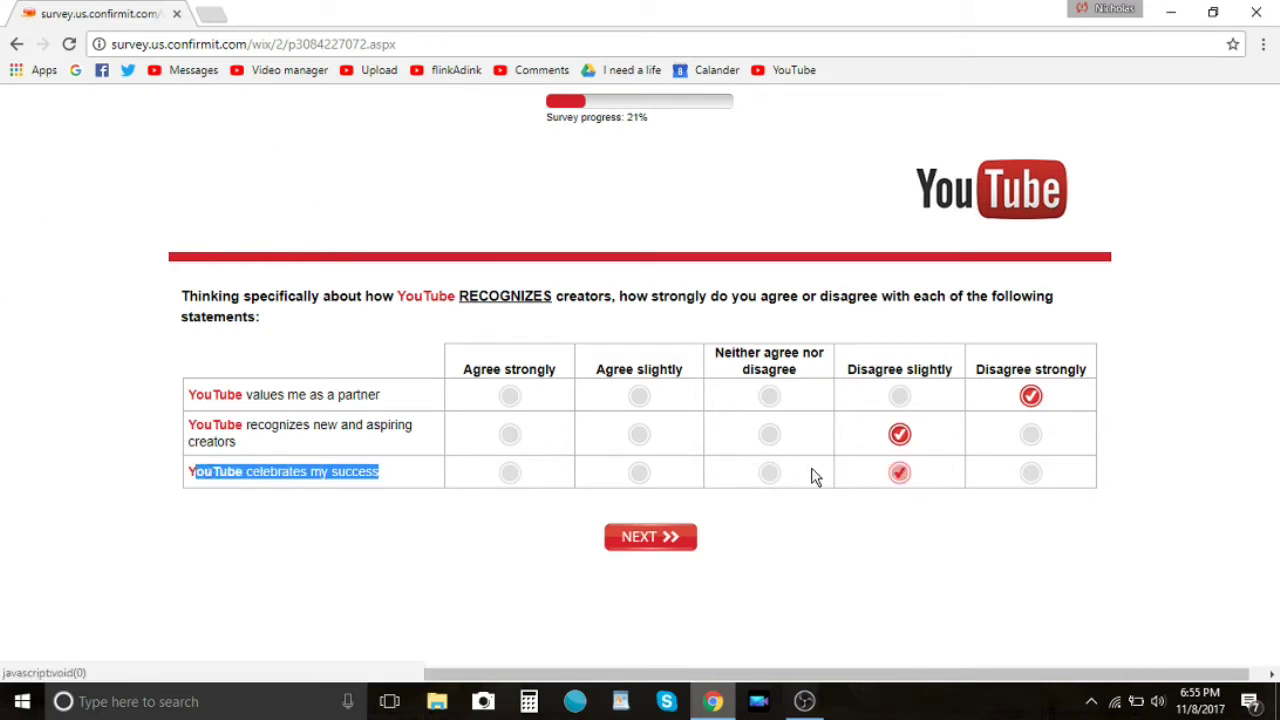
pyautogui.click(291, 482)
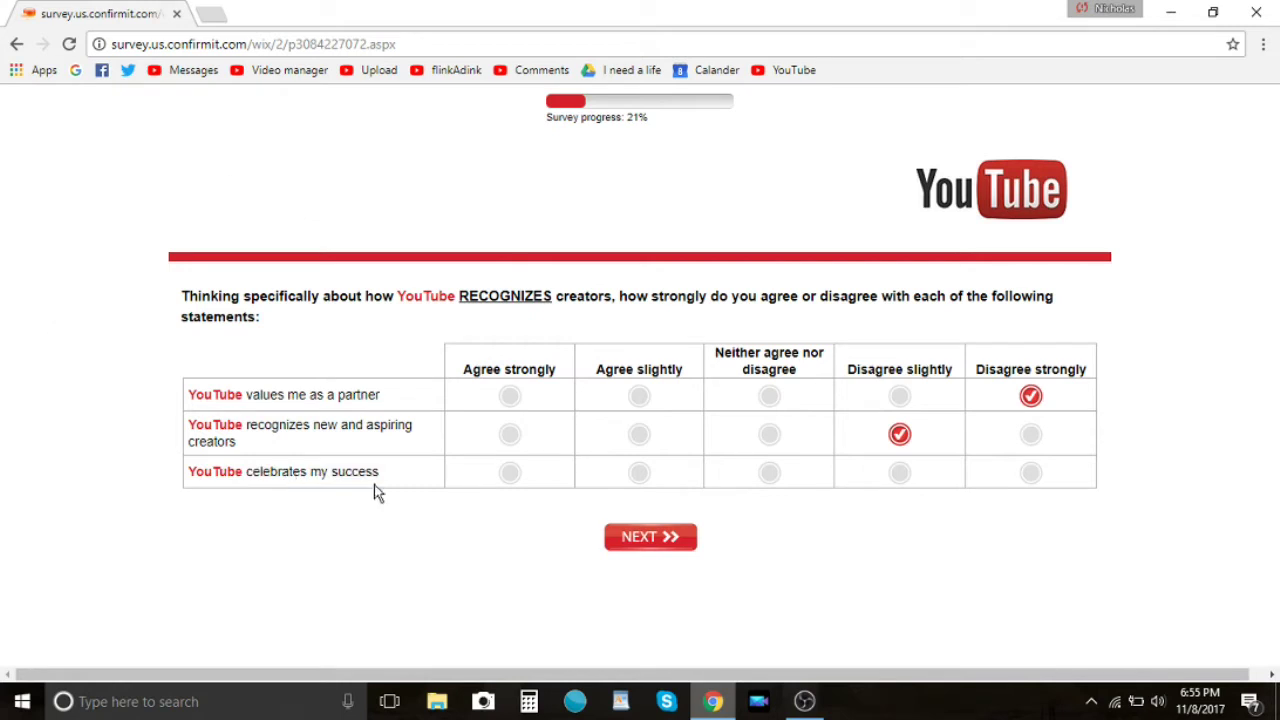
pyautogui.moveTo(380, 478); pyautogui.dragTo(188, 471)
pyautogui.click(767, 474)
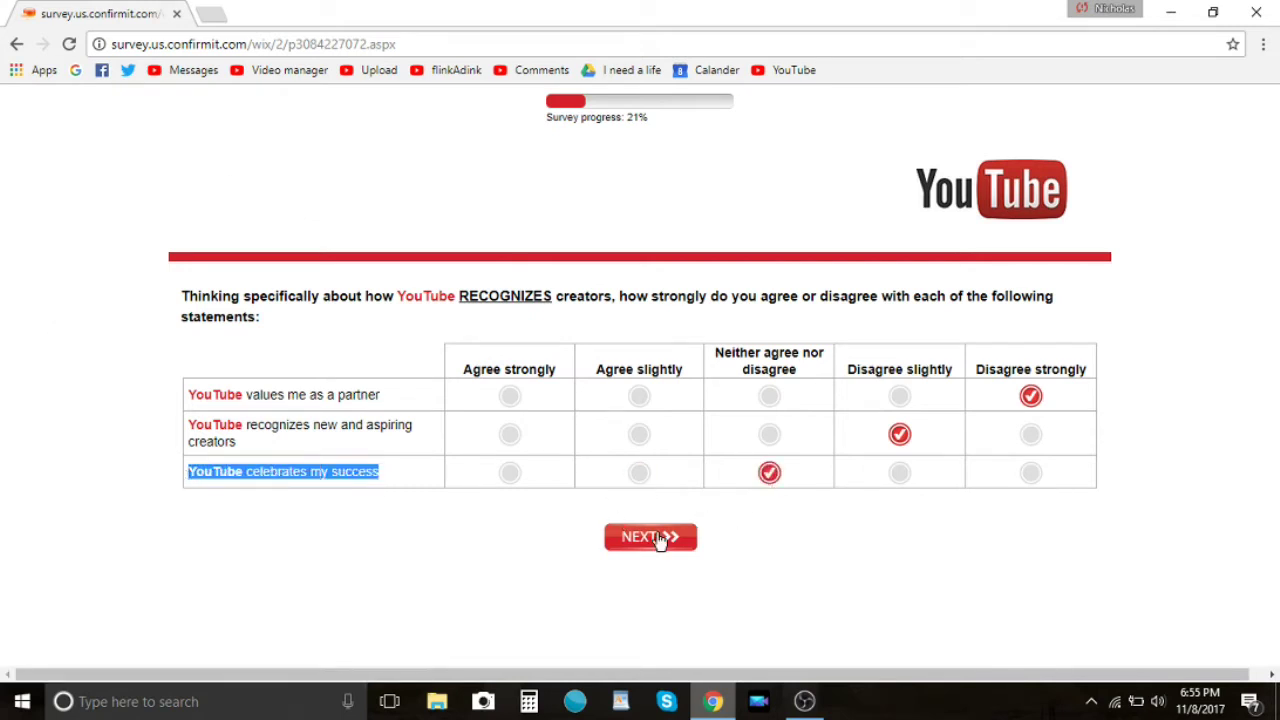
pyautogui.click(372, 470)
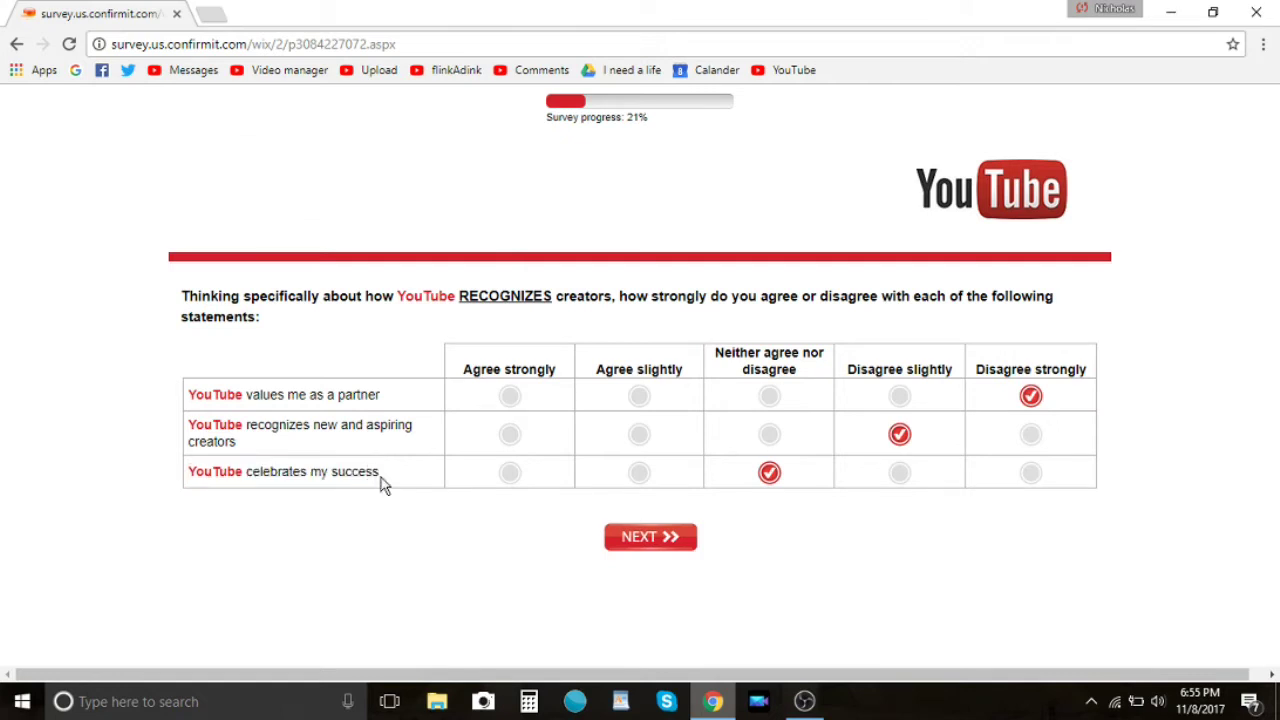
# Rate "YouTube celebrates my success" as Agree slightly and continue to the next survey page
pyautogui.moveTo(386, 486); pyautogui.dragTo(191, 477)
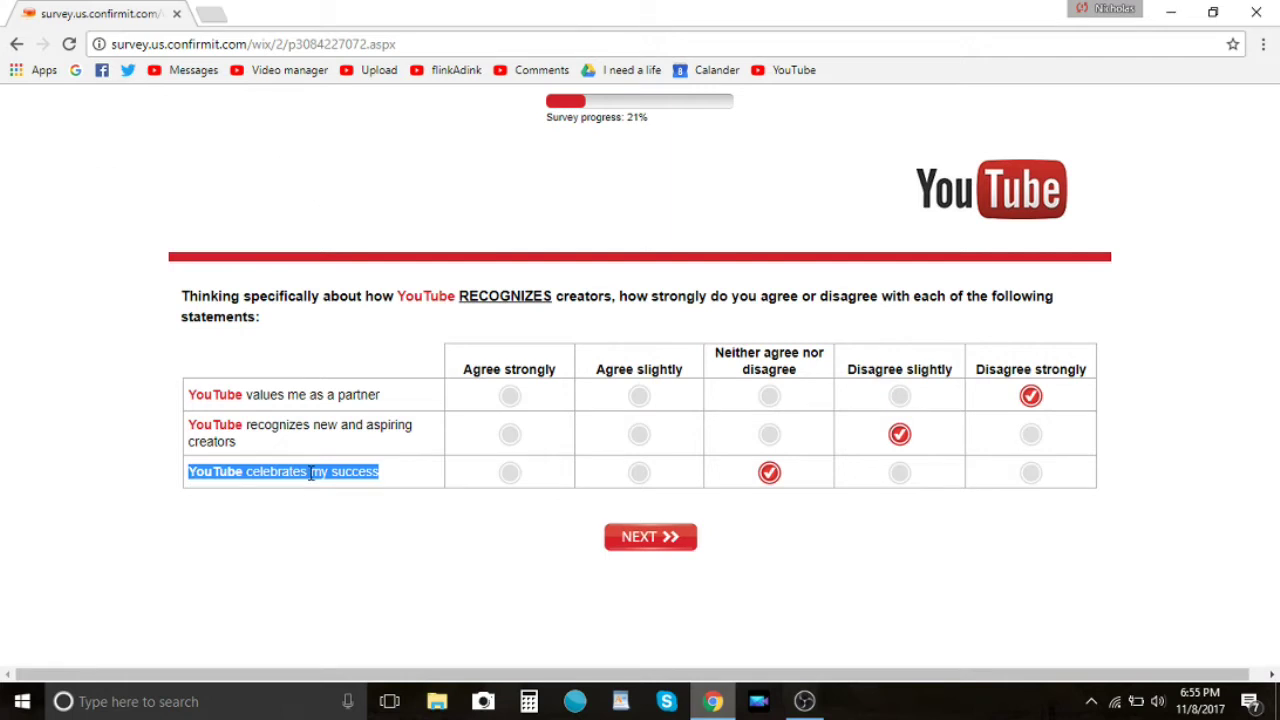
pyautogui.click(639, 472)
pyautogui.click(393, 479)
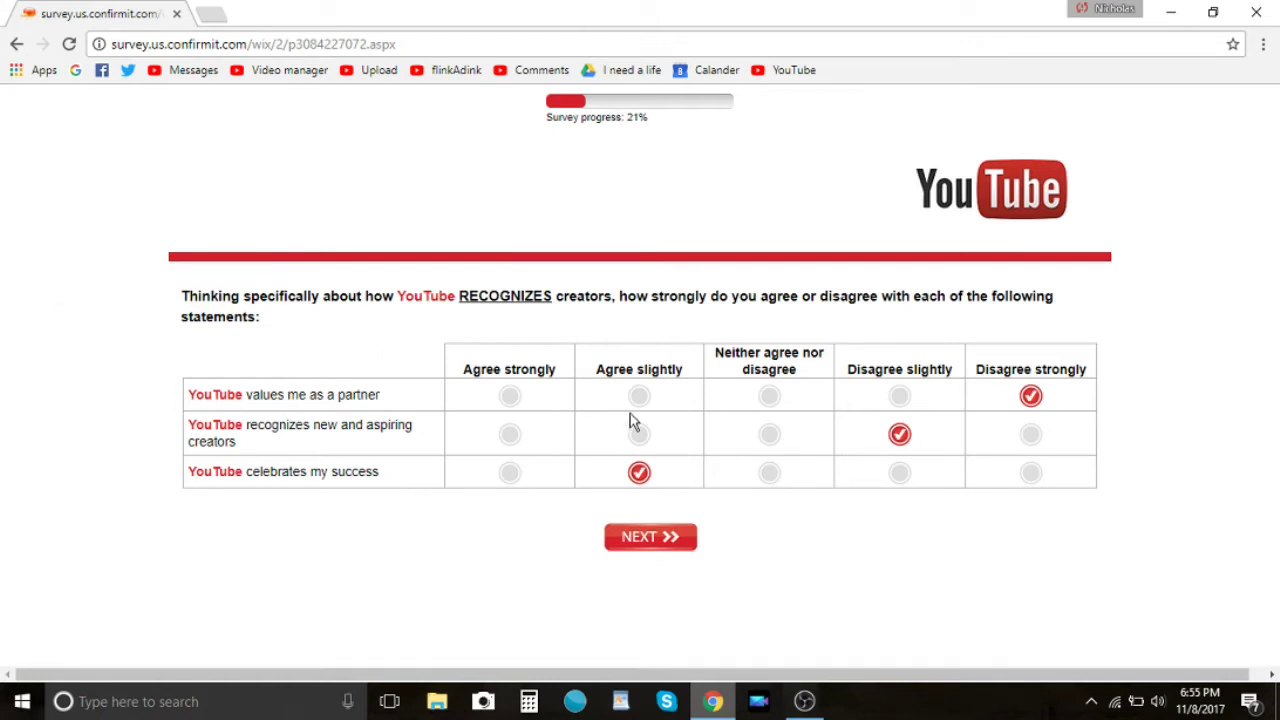
pyautogui.moveTo(682, 366); pyautogui.dragTo(593, 368)
pyautogui.click(598, 368)
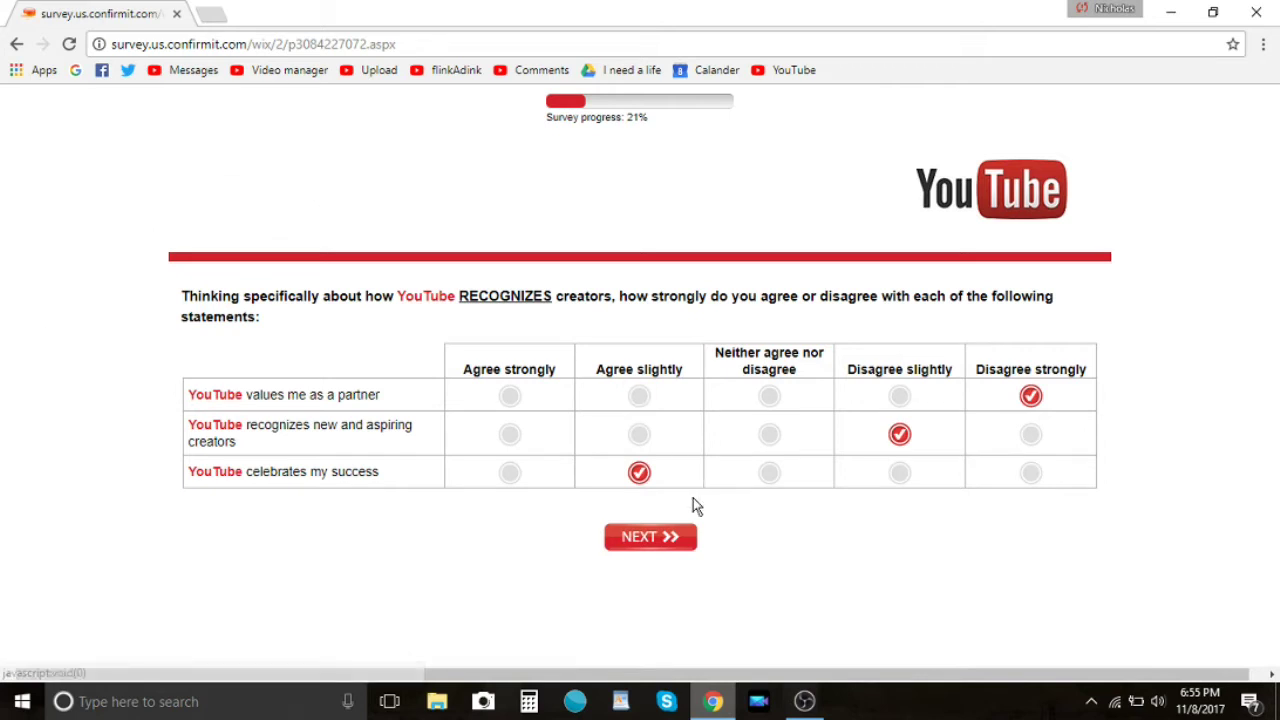
pyautogui.click(652, 540)
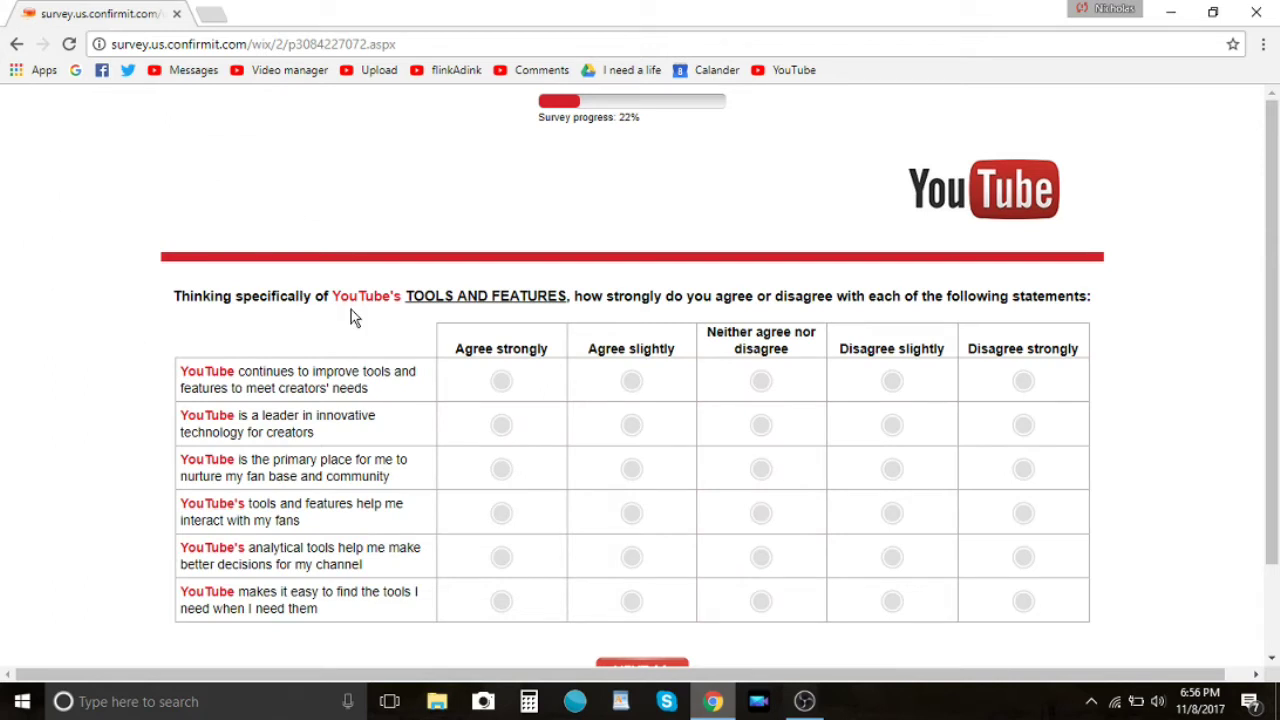
# Rate continued improvement of tools as Neither agree nor disagree, and the innovation leader, fan base and fan interaction statements as Agree slightly
pyautogui.click(761, 381)
pyautogui.click(631, 425)
pyautogui.click(631, 469)
pyautogui.click(631, 513)
# Rate the statement about analytical tools helping make better channel decisions as Neither agree nor disagree
pyautogui.moveTo(362, 565); pyautogui.dragTo(250, 549)
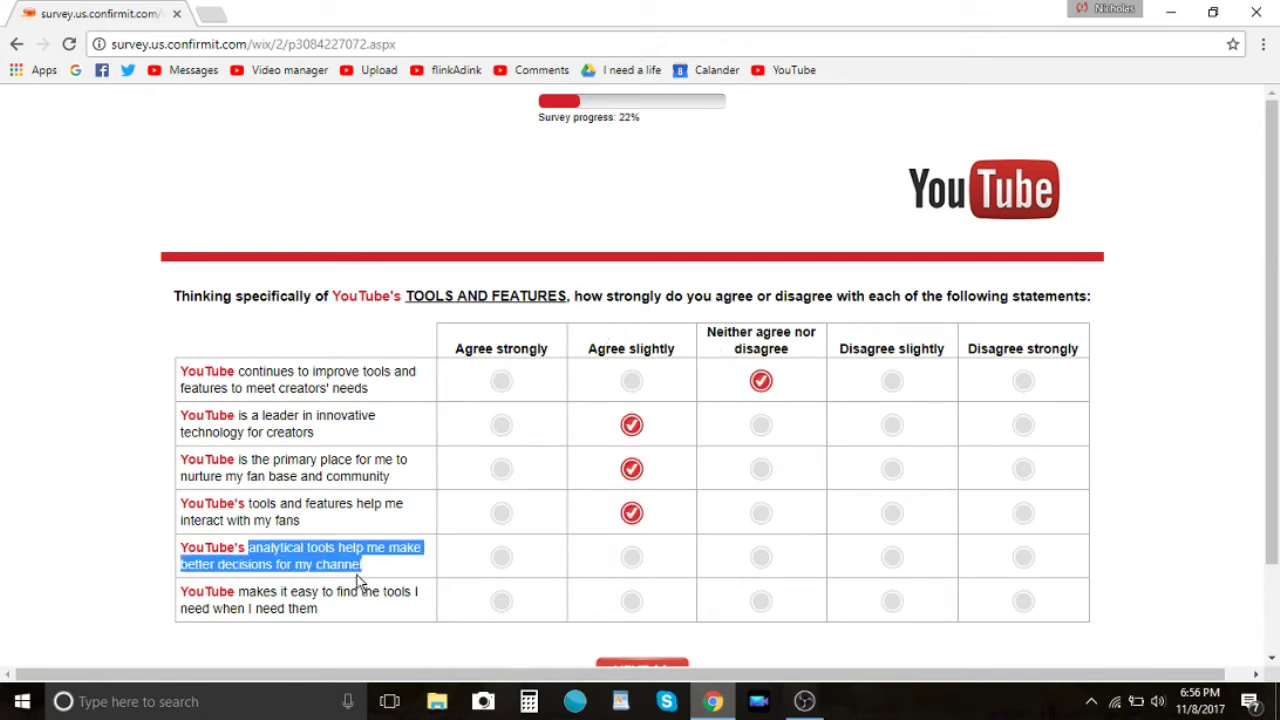
pyautogui.click(758, 559)
pyautogui.moveTo(361, 564); pyautogui.dragTo(250, 548)
pyautogui.moveTo(337, 618); pyautogui.dragTo(244, 600)
pyautogui.tripleClick(244, 600)
pyautogui.moveTo(292, 564); pyautogui.dragTo(312, 564)
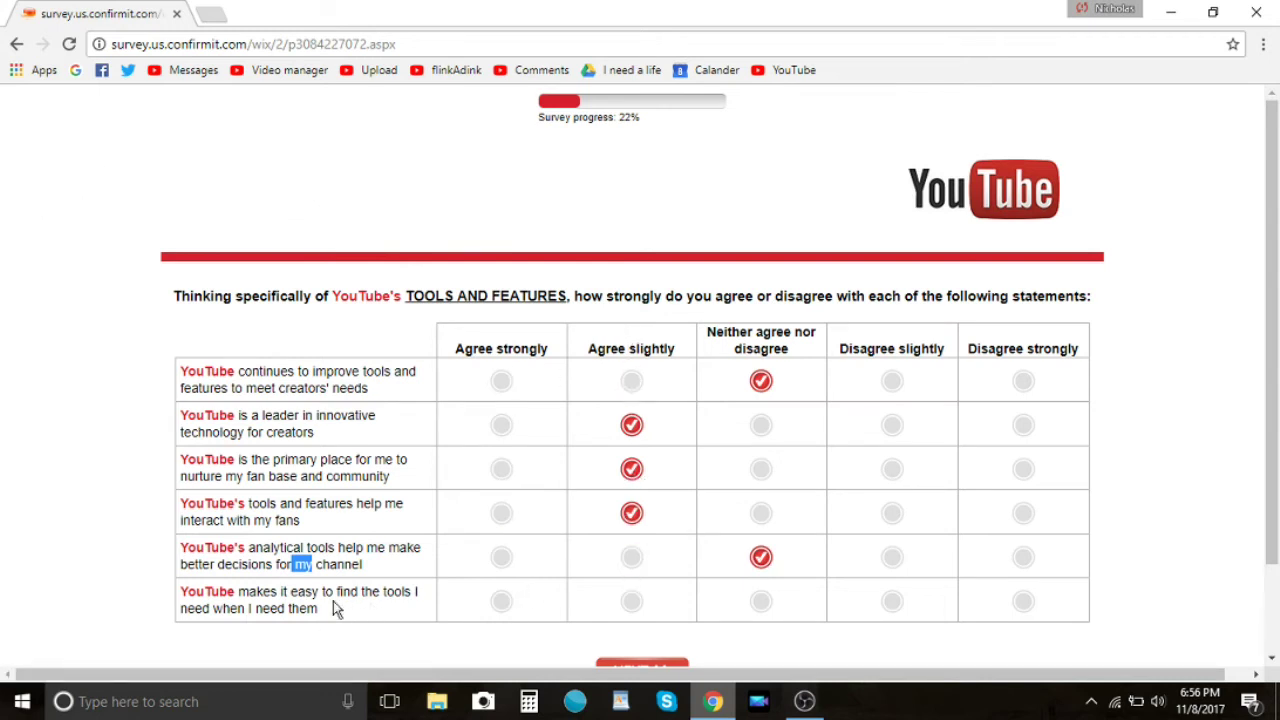
# Rate "YouTube makes it easy to find the tools I need when I need them" as Neither agree nor disagree and continue
pyautogui.click(294, 602)
pyautogui.moveTo(318, 608); pyautogui.dragTo(238, 591)
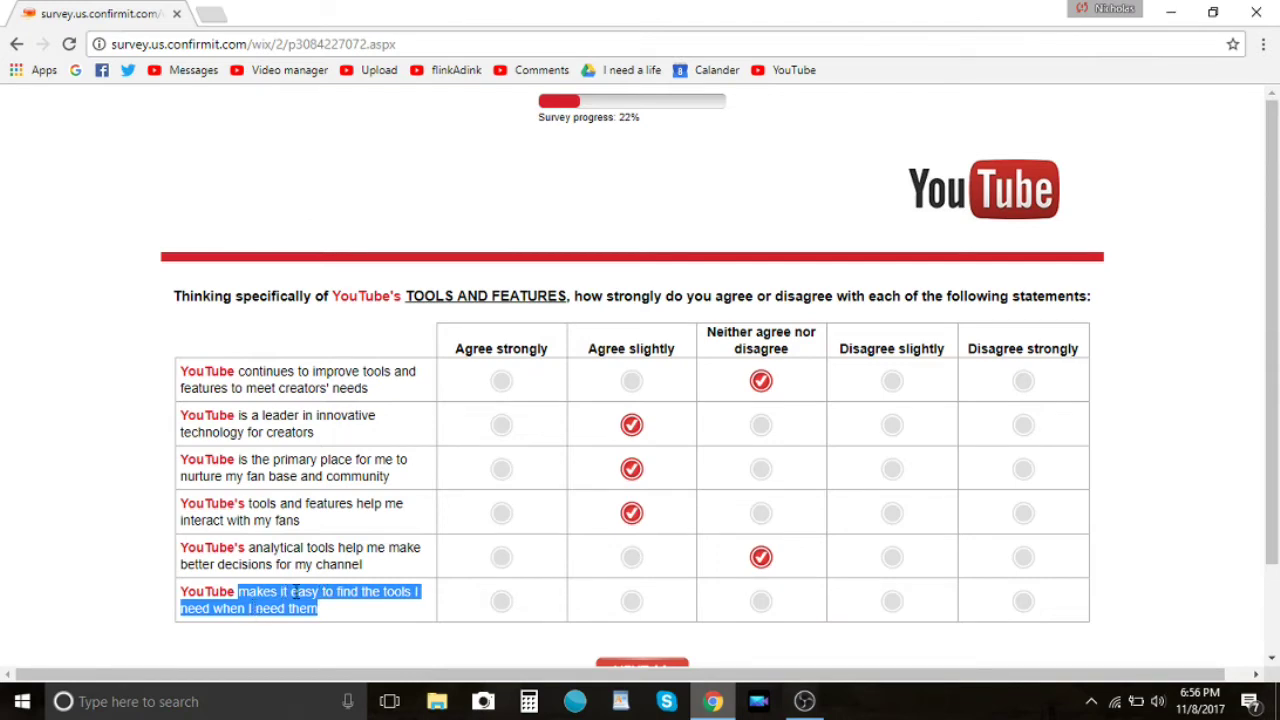
pyautogui.click(357, 611)
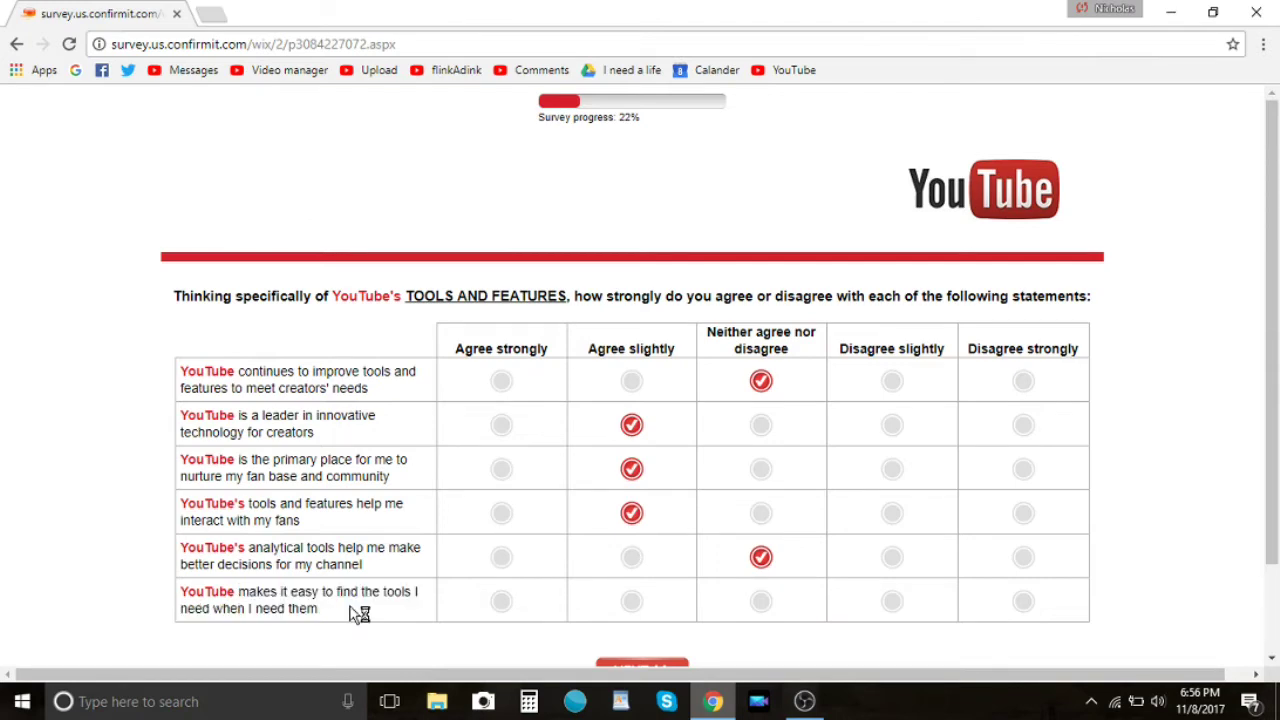
pyautogui.click(760, 598)
pyautogui.scroll(-1, 700, 590)
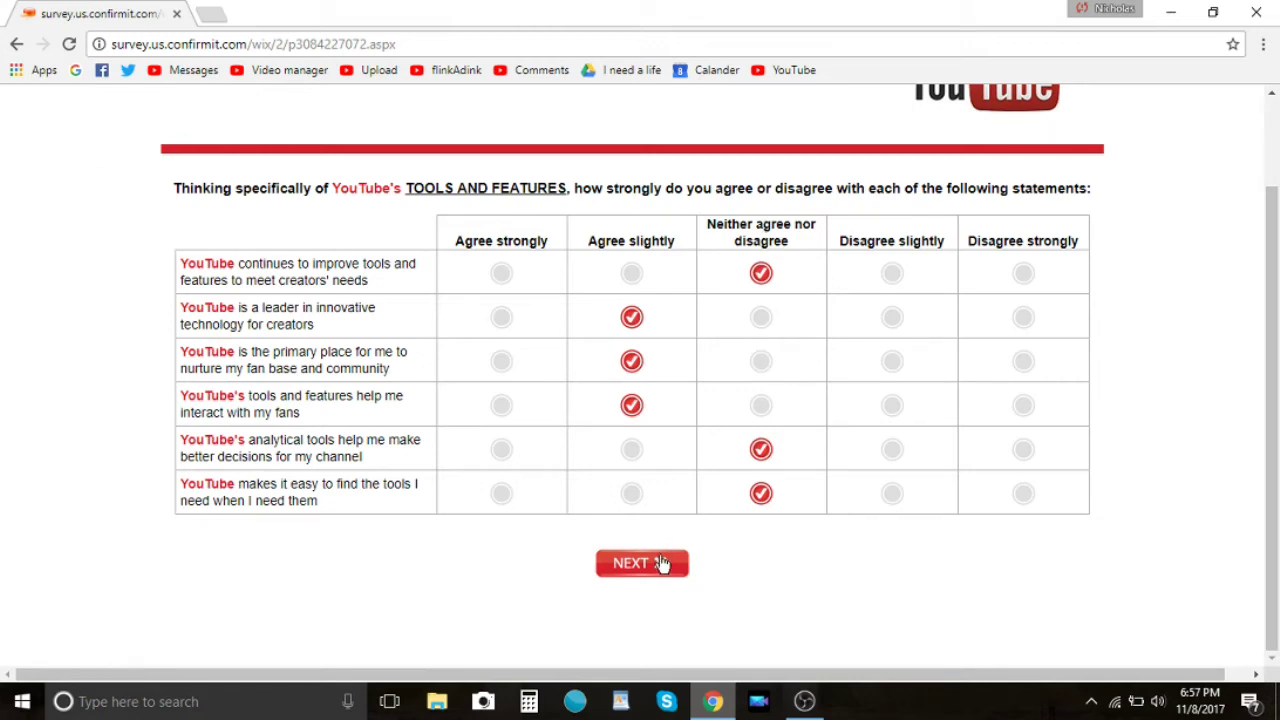
pyautogui.click(662, 564)
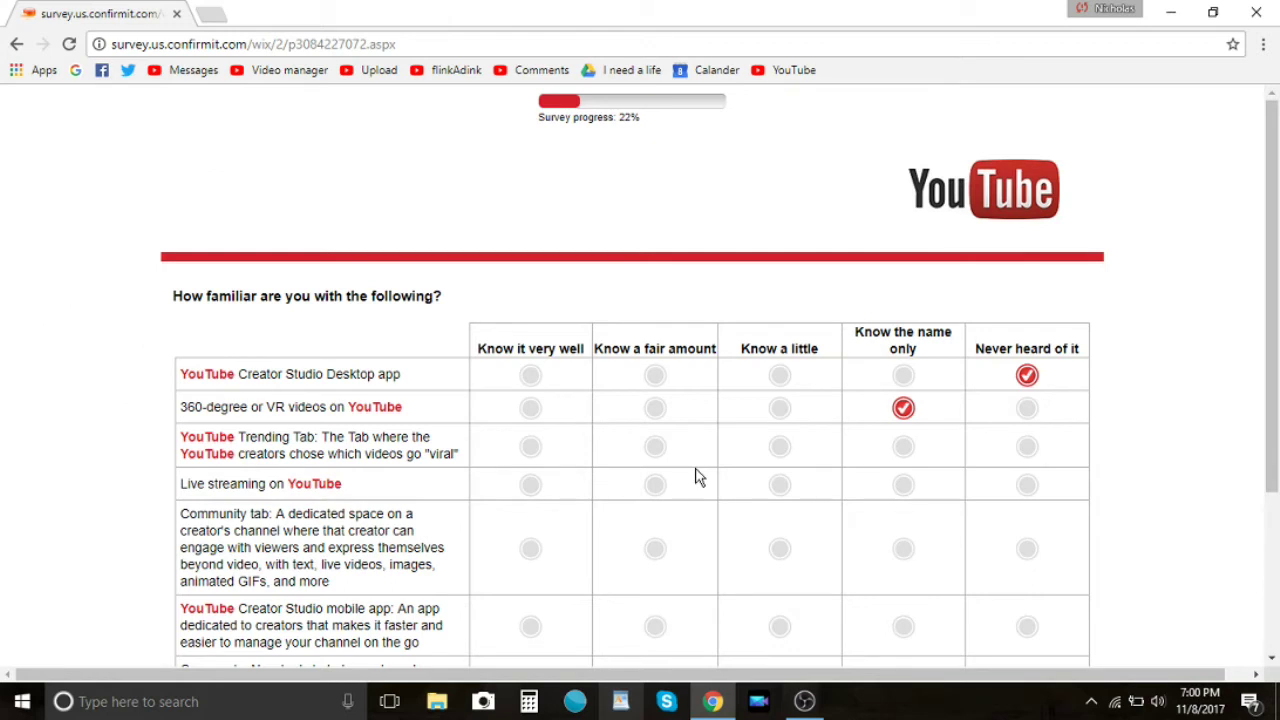
# Set familiarity with the YouTube Trending Tab to Know a fair amount and with live streaming to Know a little
pyautogui.click(530, 446)
pyautogui.click(1027, 446)
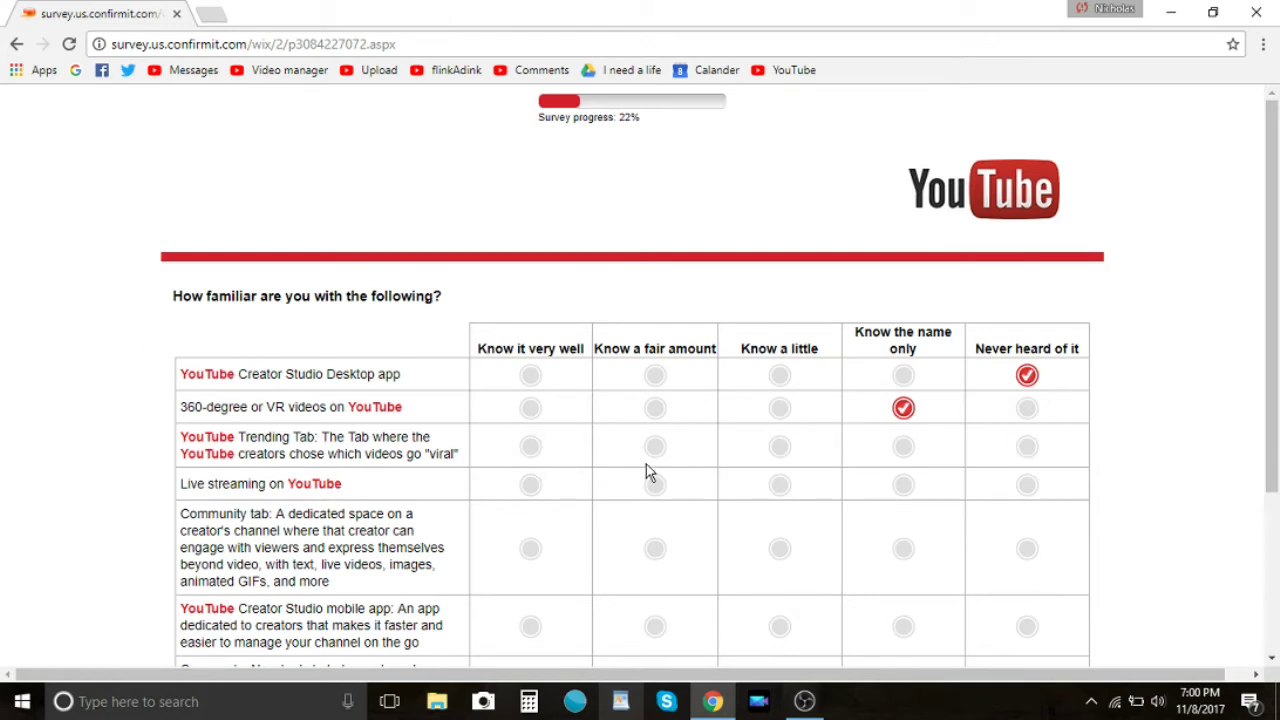
pyautogui.click(652, 450)
pyautogui.click(781, 490)
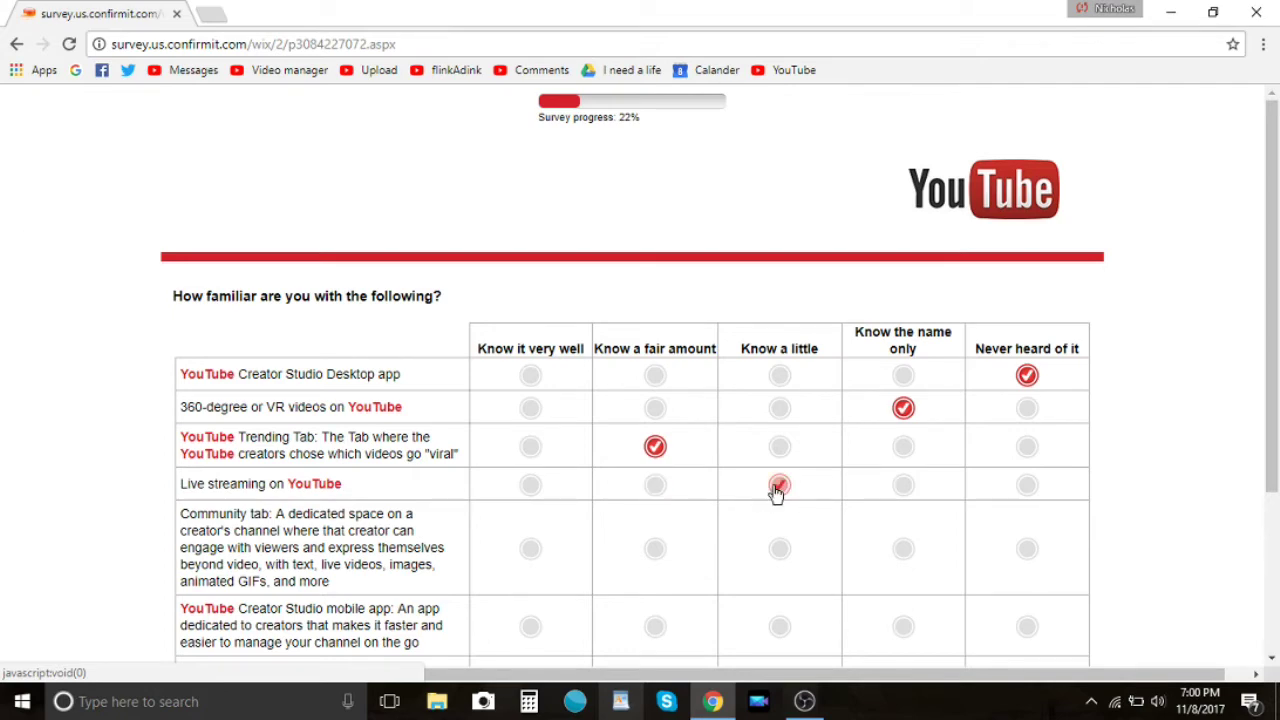
pyautogui.click(779, 488)
# Read the Community tab description and set familiarity with it to Know the name only
pyautogui.scroll(-1, 720, 488)
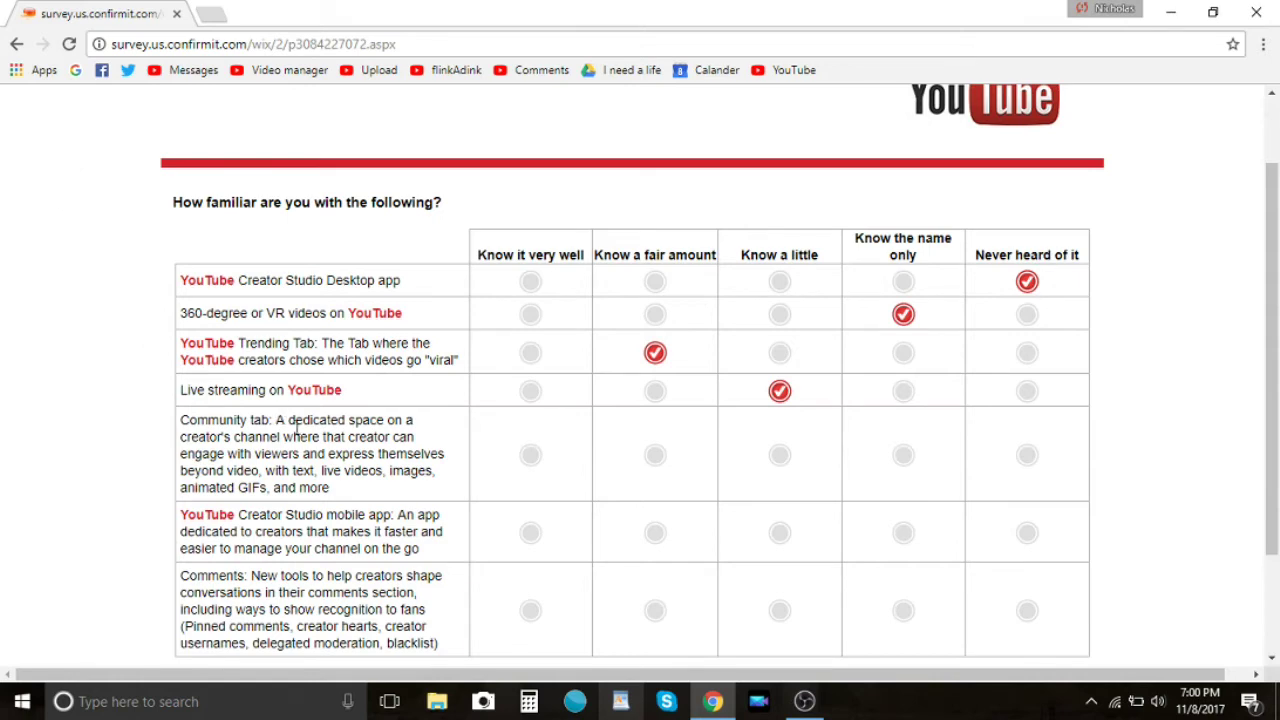
pyautogui.moveTo(274, 420); pyautogui.dragTo(388, 471)
pyautogui.click(430, 451)
pyautogui.click(808, 434)
pyautogui.click(900, 457)
pyautogui.moveTo(273, 421); pyautogui.dragTo(181, 424)
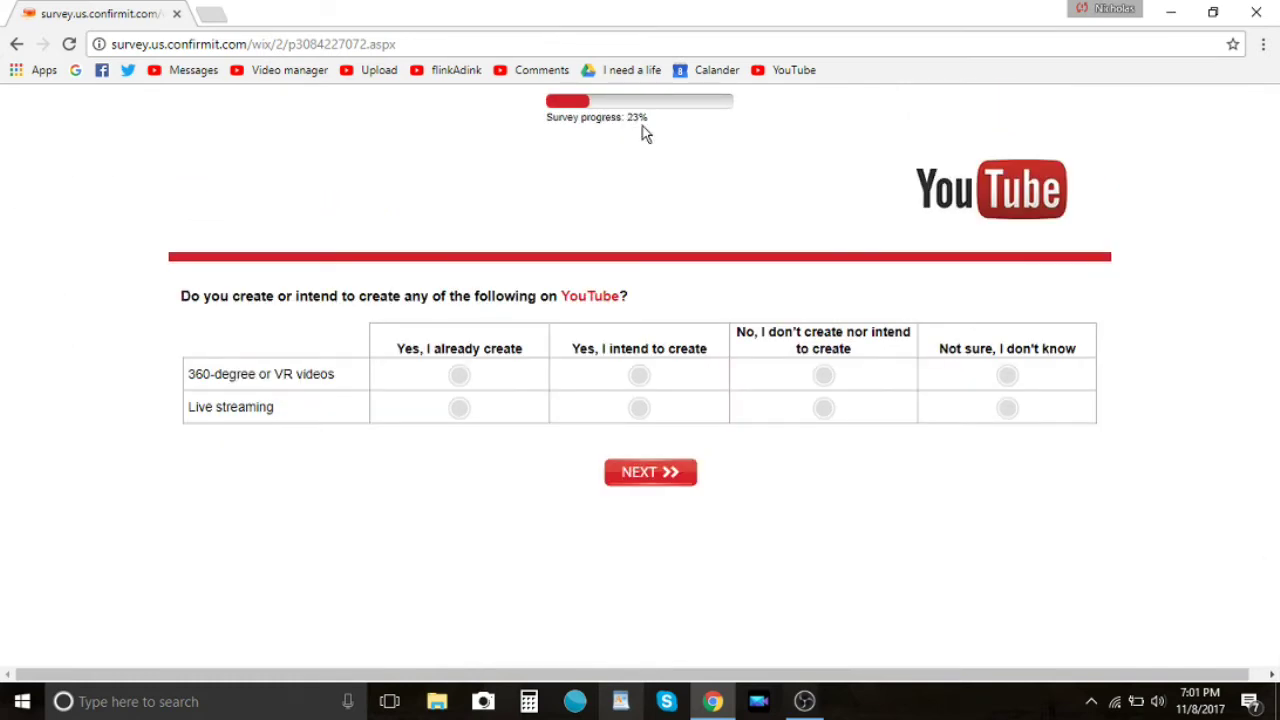
# Answer "Not sure, I don't know" for 360-degree or VR videos and "Yes, I intend to create" for live streaming, and continue
pyautogui.moveTo(630, 120); pyautogui.dragTo(633, 123)
pyautogui.moveTo(191, 300); pyautogui.dragTo(430, 298)
pyautogui.moveTo(506, 306); pyautogui.dragTo(520, 304)
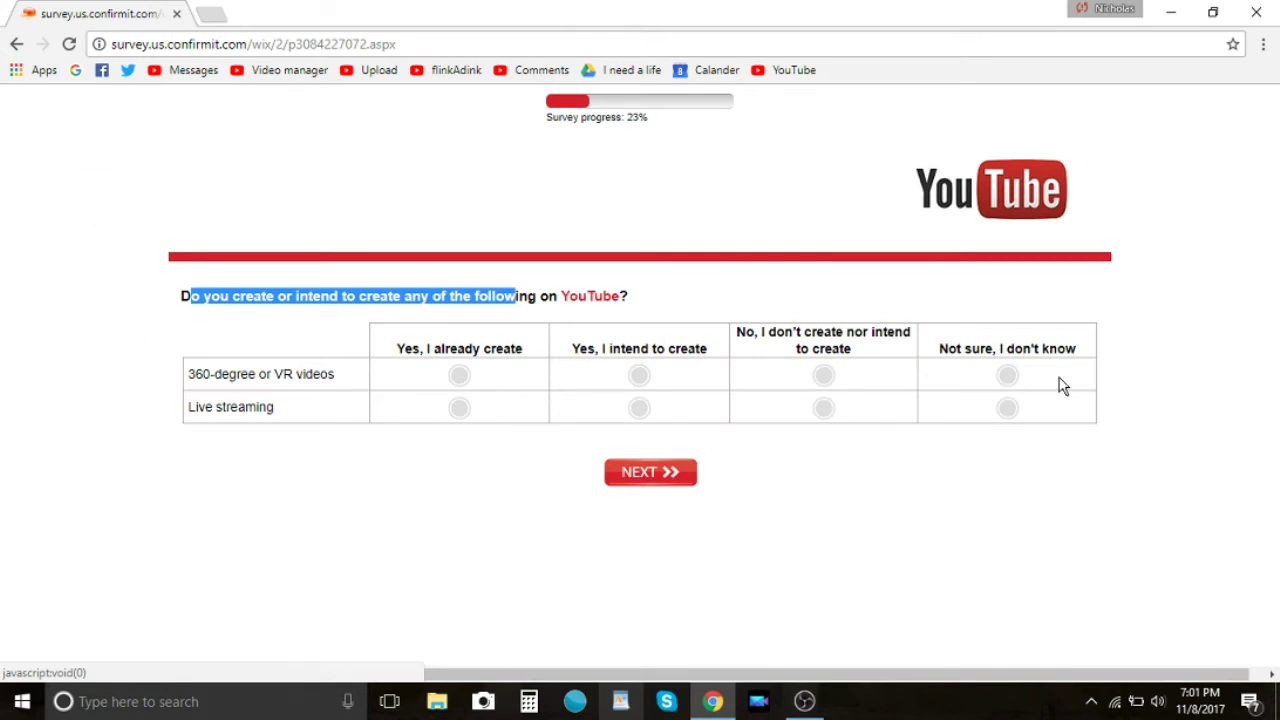
pyautogui.click(1007, 376)
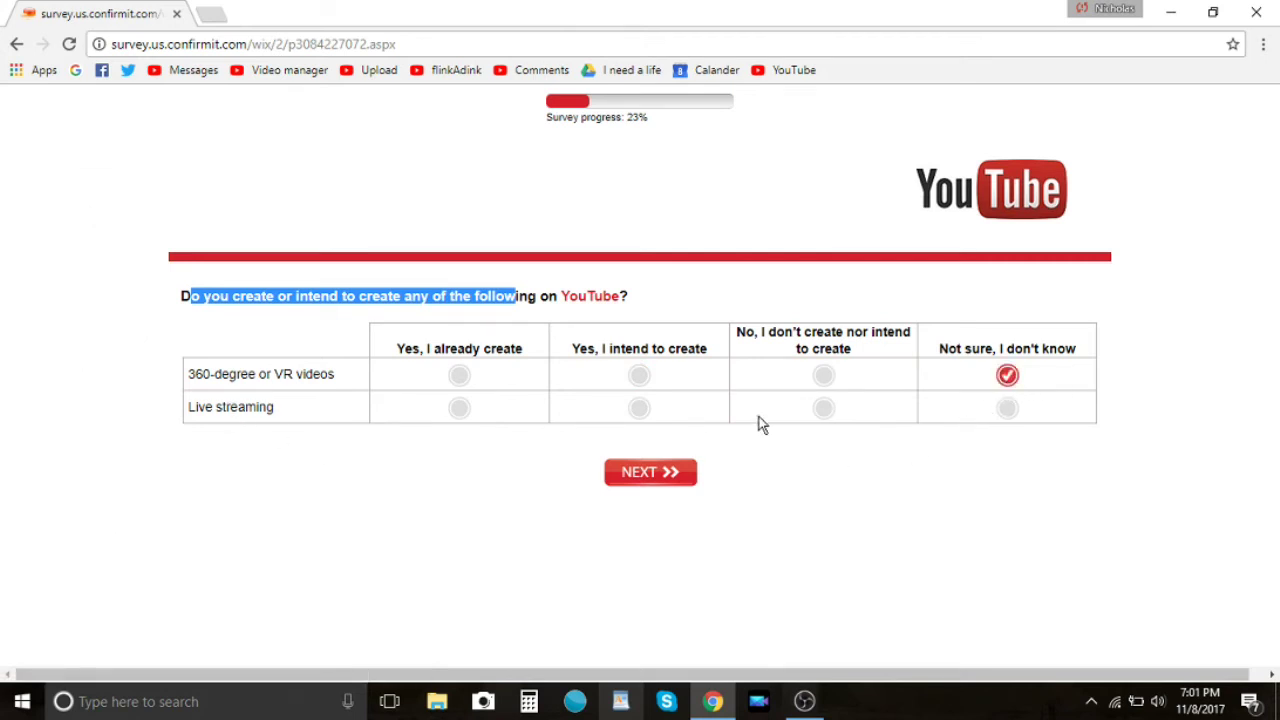
pyautogui.click(645, 410)
pyautogui.click(653, 474)
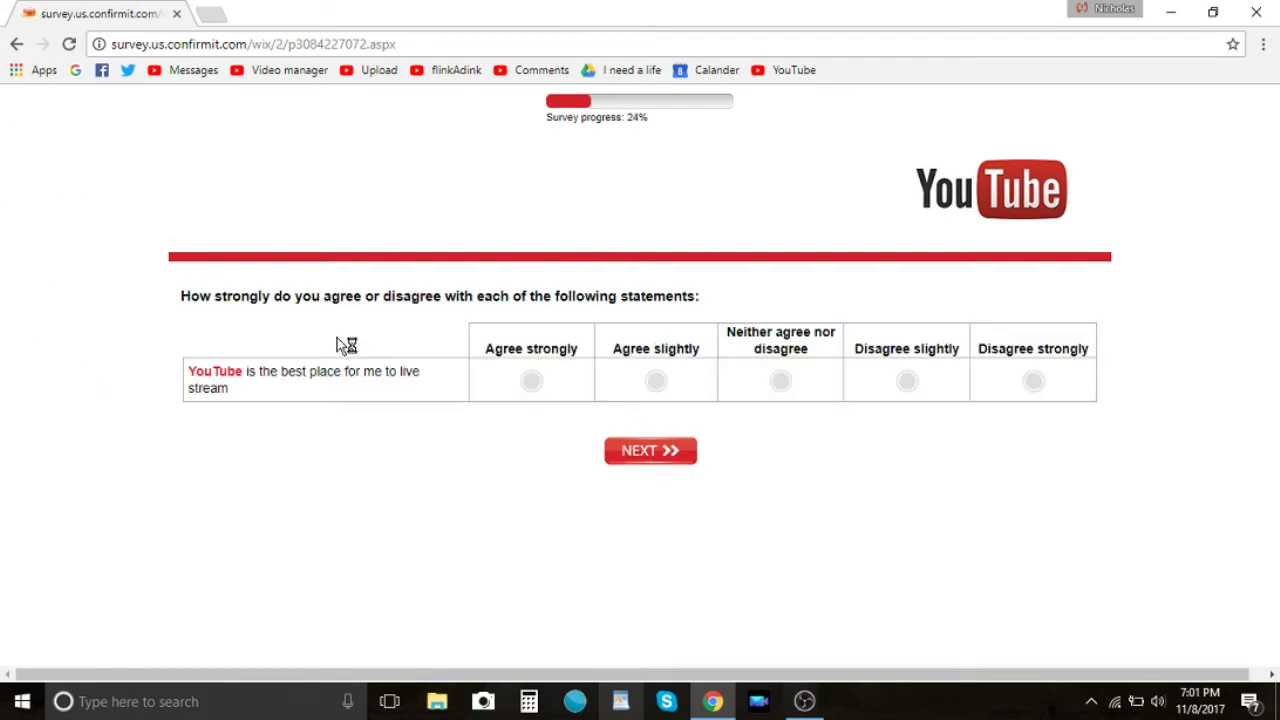
# Rate "YouTube is the best place for me to live stream" as Disagree strongly and continue
pyautogui.moveTo(205, 370); pyautogui.dragTo(254, 380)
pyautogui.click(263, 386)
pyautogui.click(907, 381)
pyautogui.click(1034, 384)
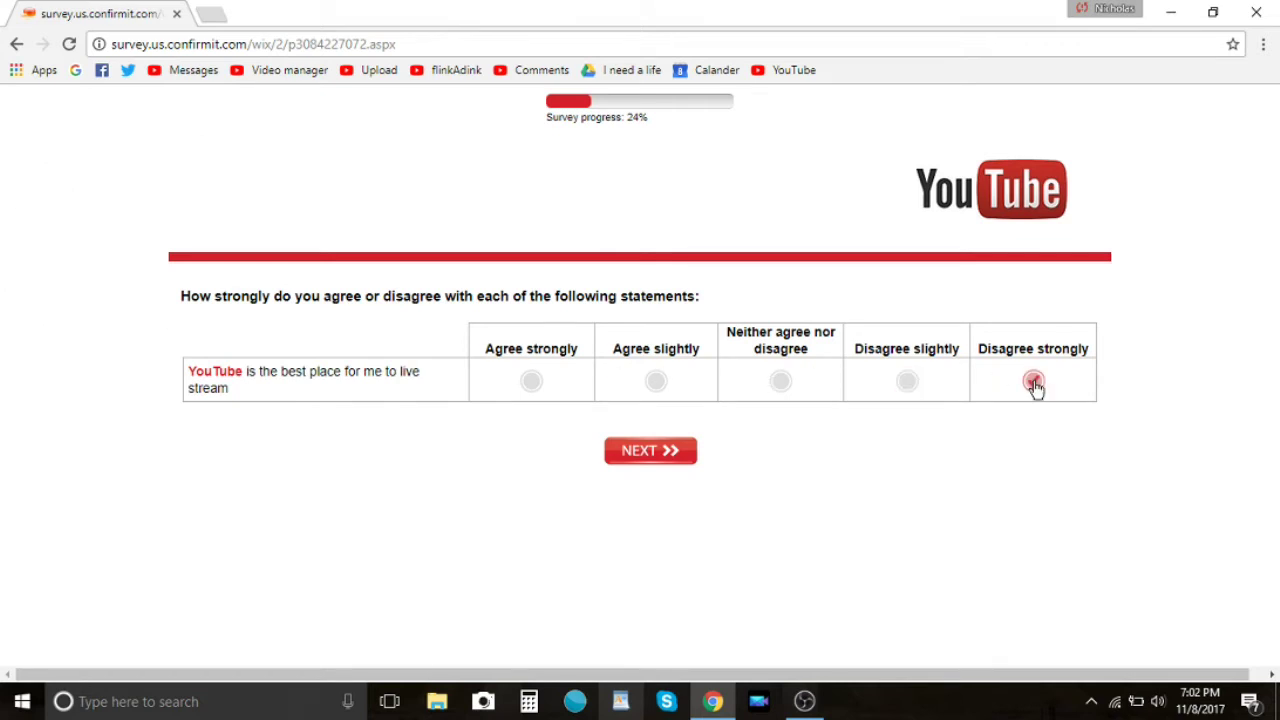
pyautogui.click(644, 453)
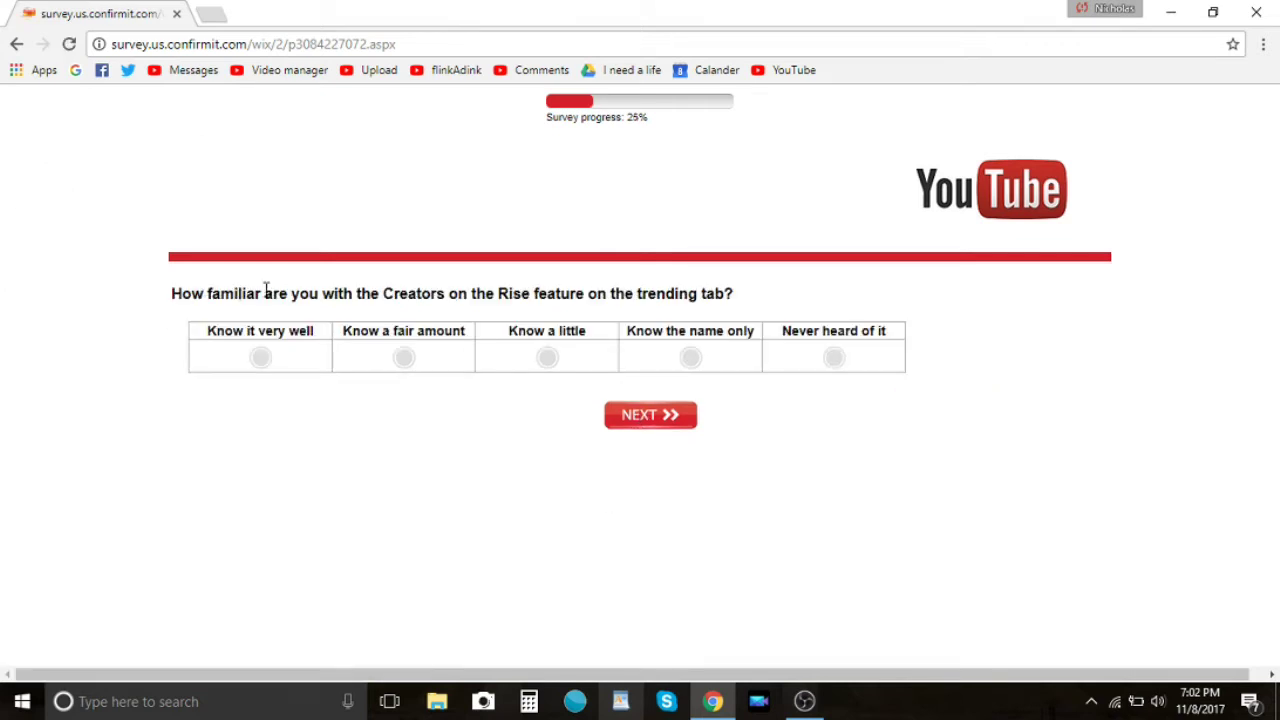
# Set familiarity with the Creators on the Rise feature on the trending tab to Know a little and continue
pyautogui.moveTo(207, 293); pyautogui.dragTo(585, 293)
pyautogui.click(589, 292)
pyautogui.moveTo(395, 293); pyautogui.dragTo(614, 294)
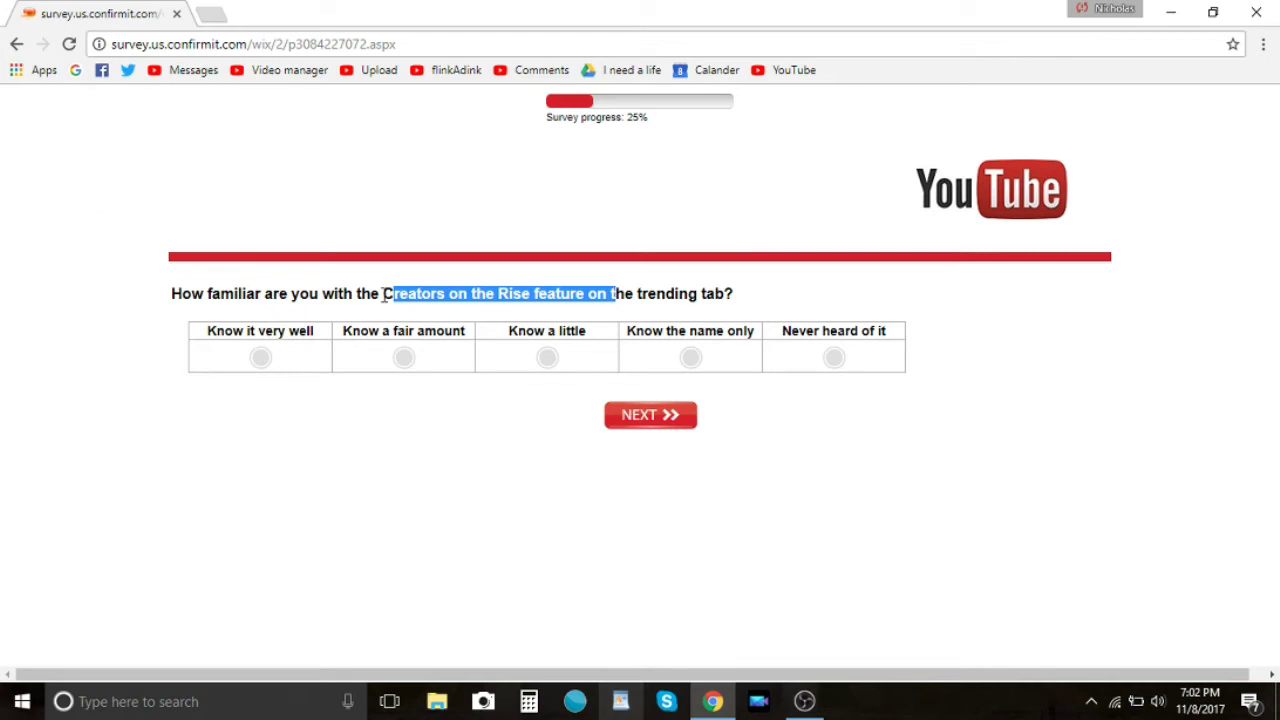
pyautogui.moveTo(385, 295); pyautogui.dragTo(521, 295)
pyautogui.click(690, 358)
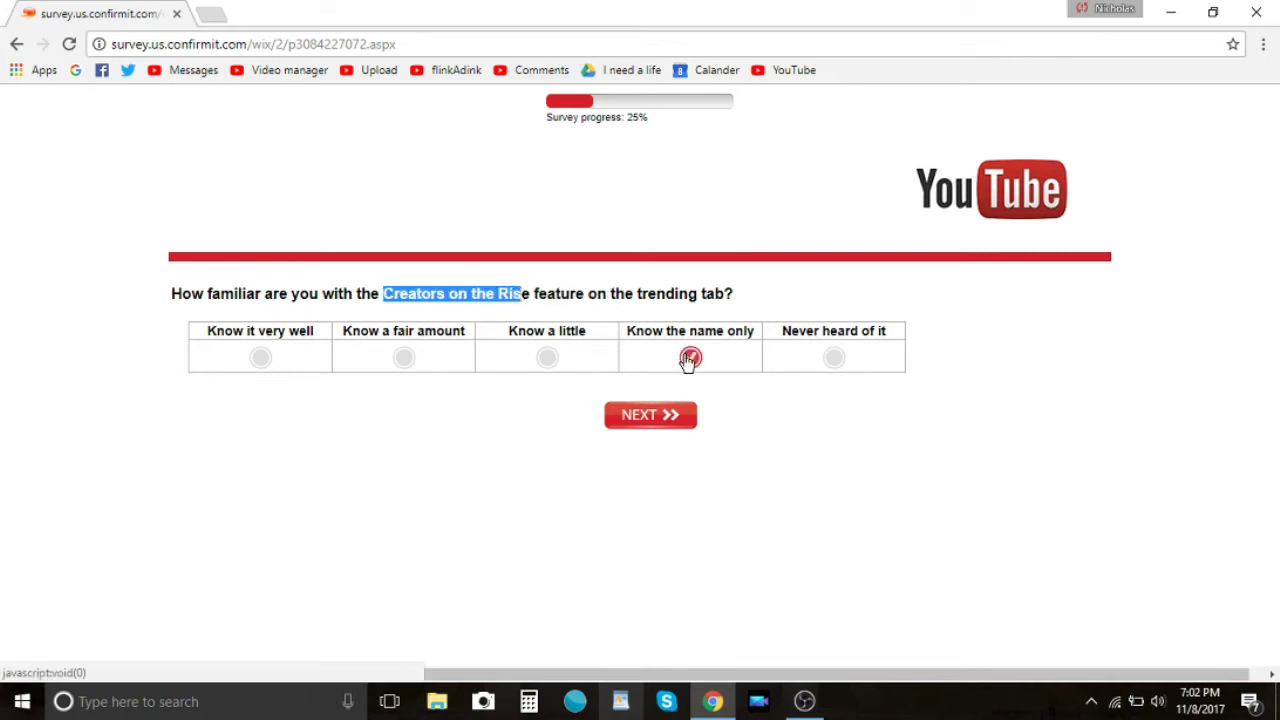
pyautogui.click(555, 363)
pyautogui.moveTo(529, 295); pyautogui.dragTo(385, 298)
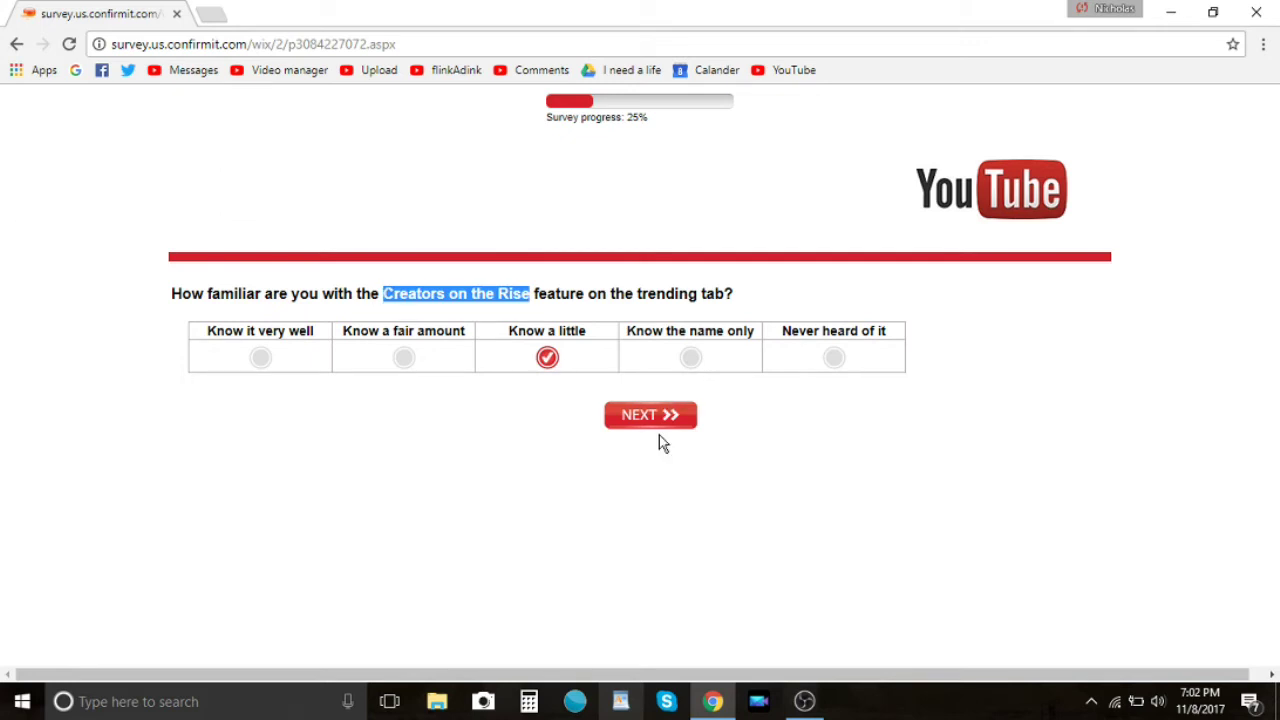
pyautogui.click(563, 330)
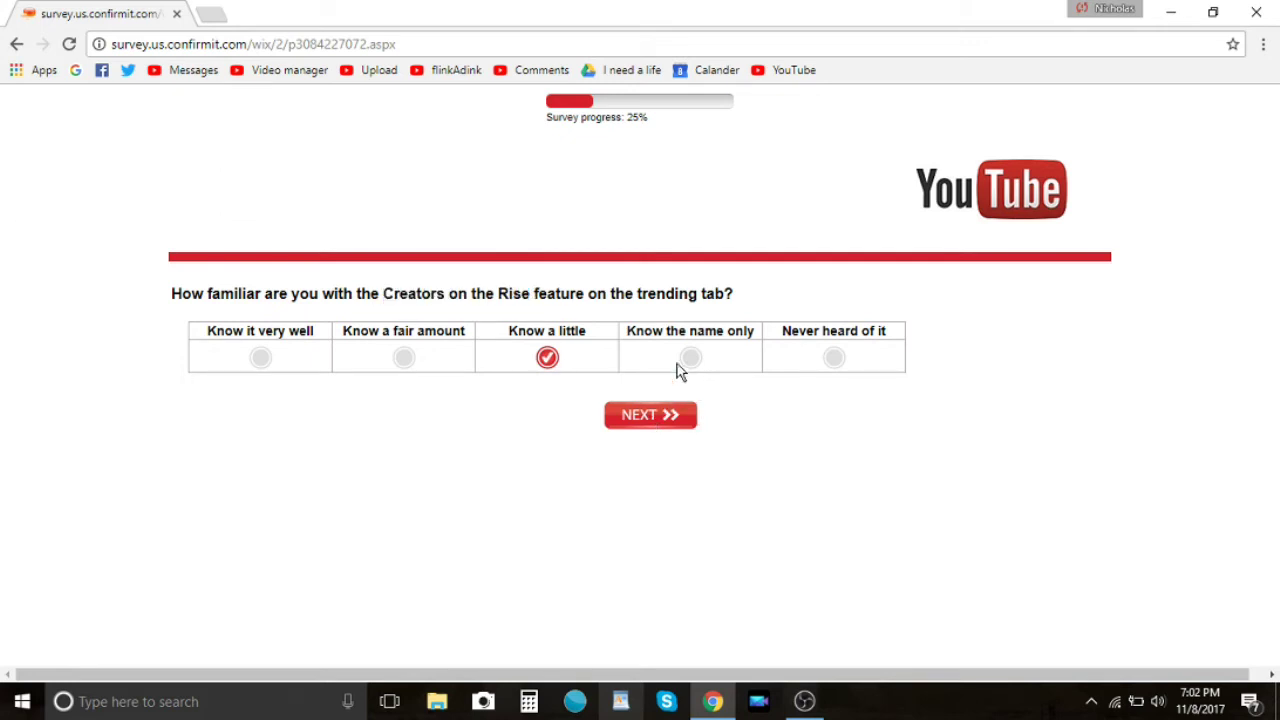
pyautogui.click(641, 428)
# Rate the statement that the trending tab is a great opportunity for creators to be discovered as Disagree strongly, and continue
pyautogui.moveTo(183, 294); pyautogui.dragTo(268, 298)
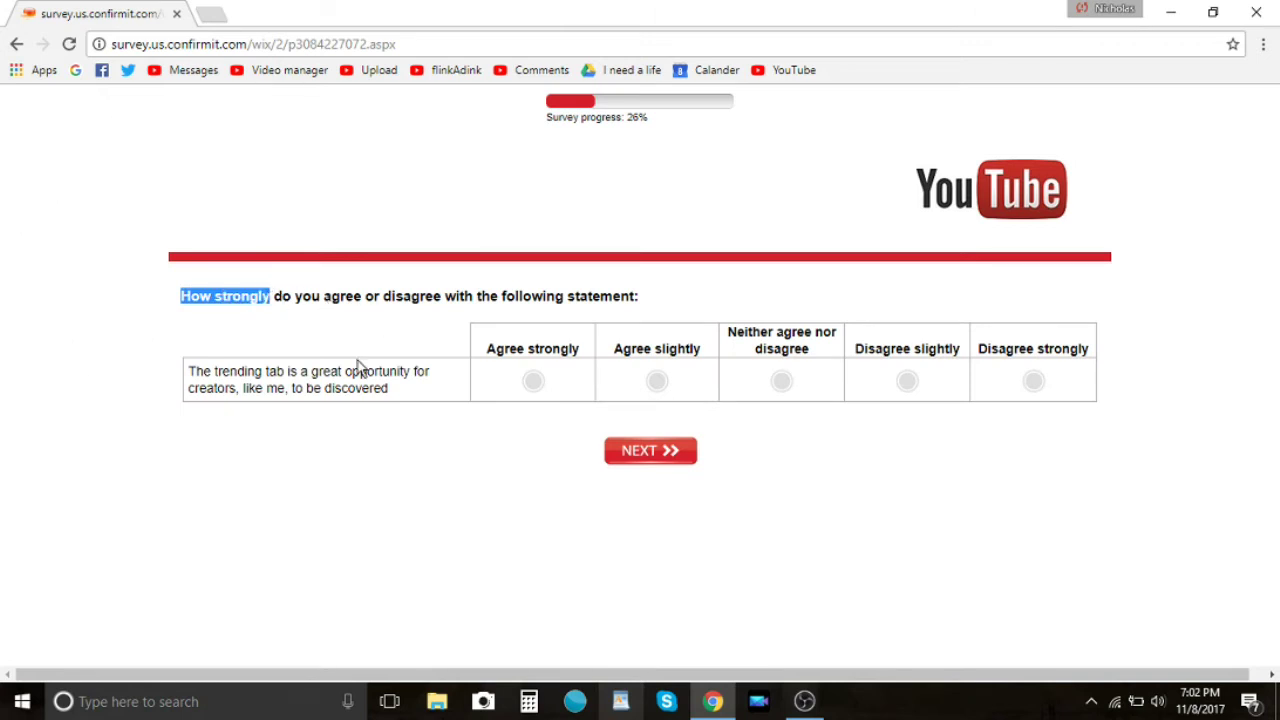
pyautogui.moveTo(190, 376); pyautogui.dragTo(345, 390)
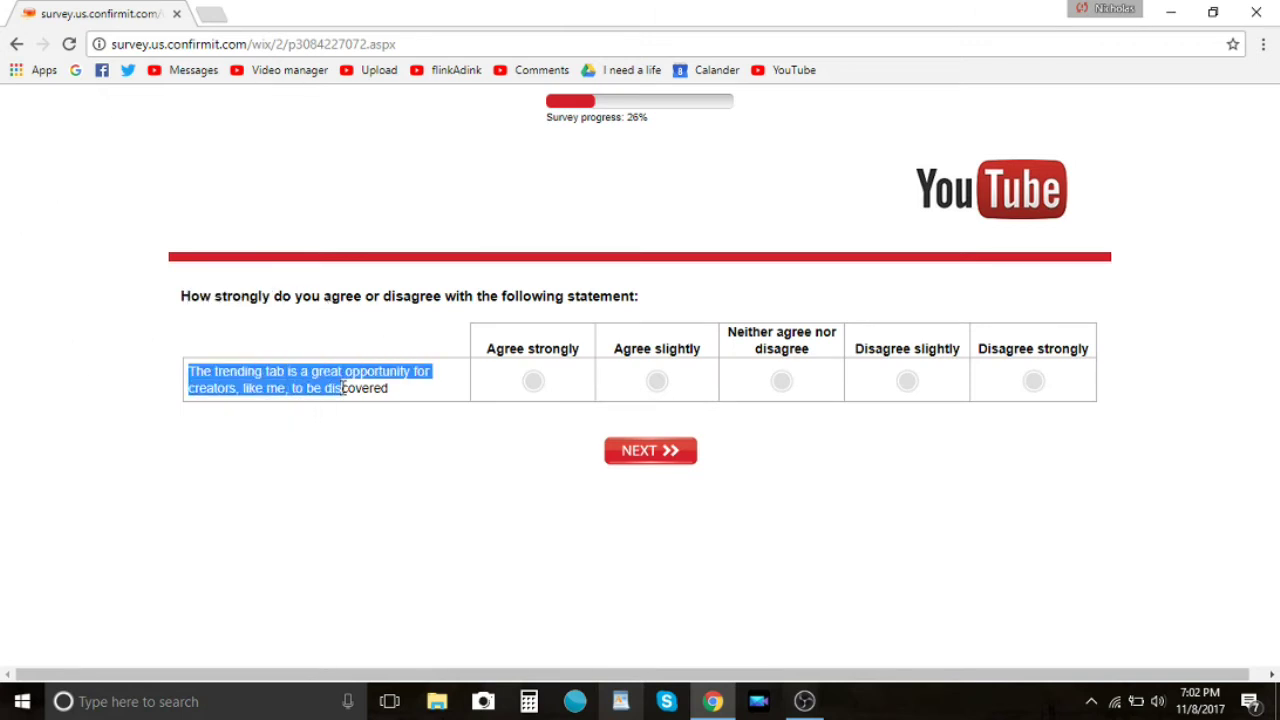
pyautogui.click(923, 400)
pyautogui.click(1034, 388)
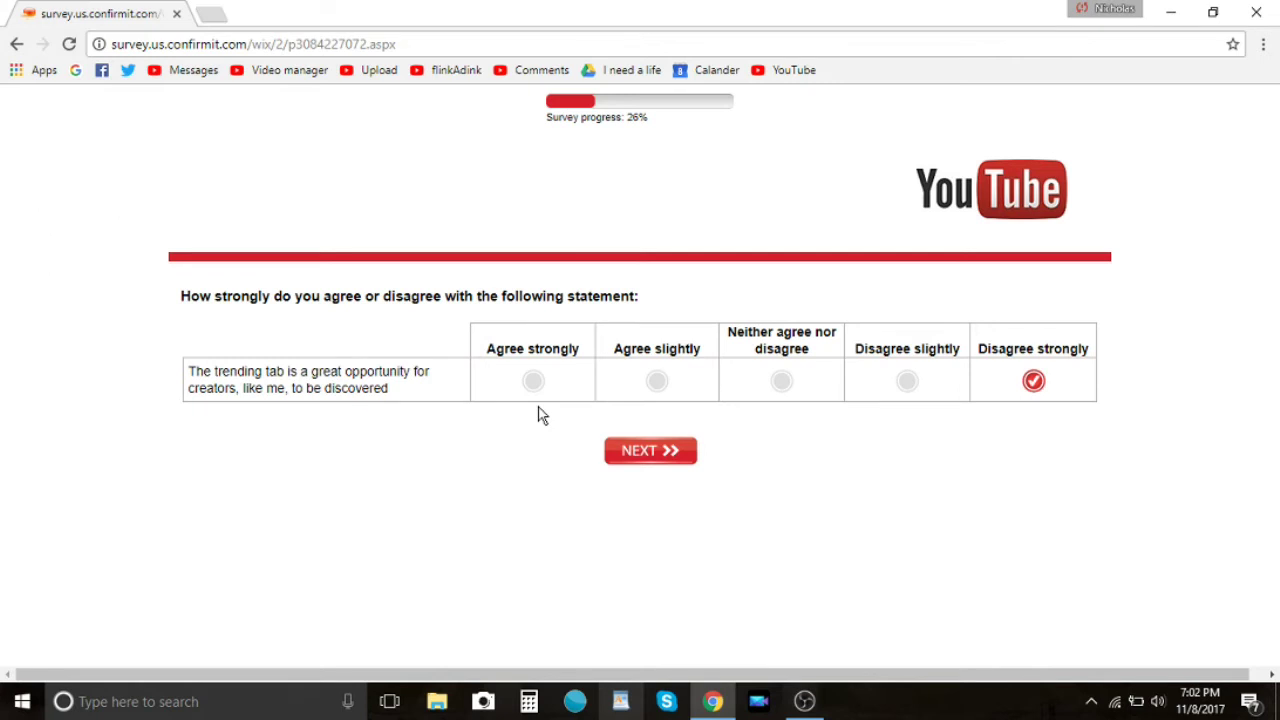
pyautogui.moveTo(388, 388); pyautogui.dragTo(190, 371)
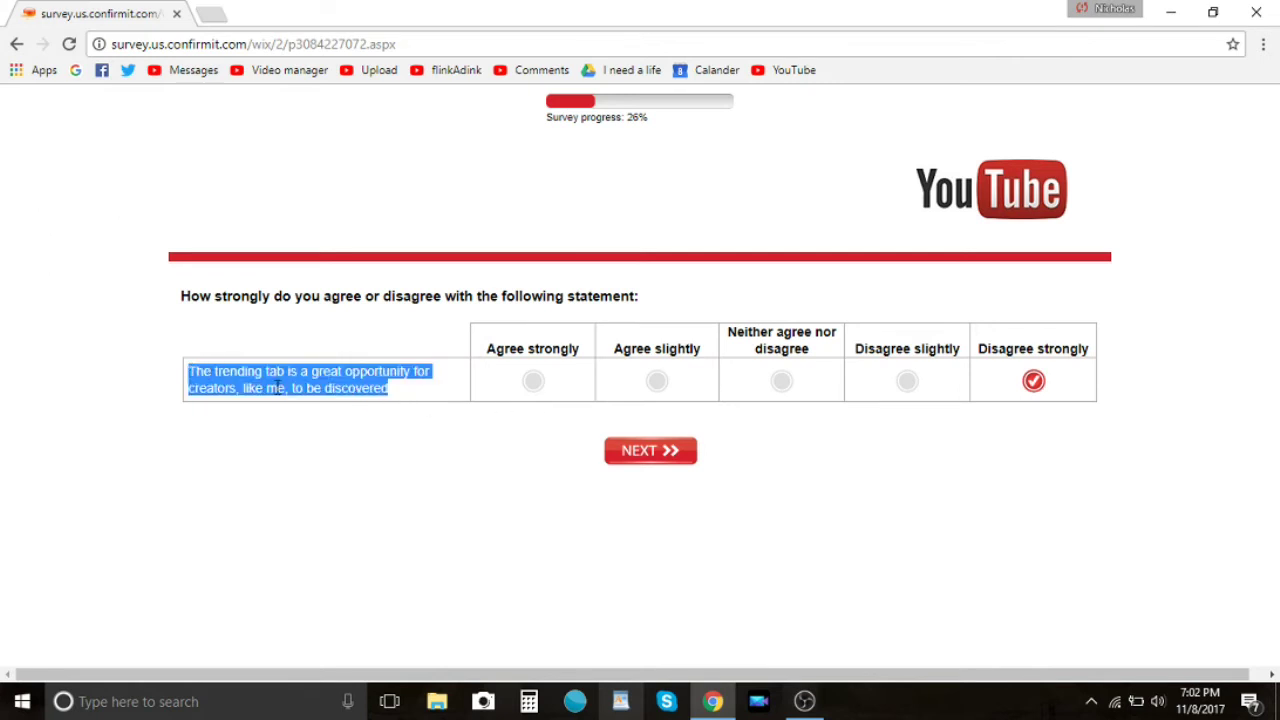
pyautogui.click(278, 388)
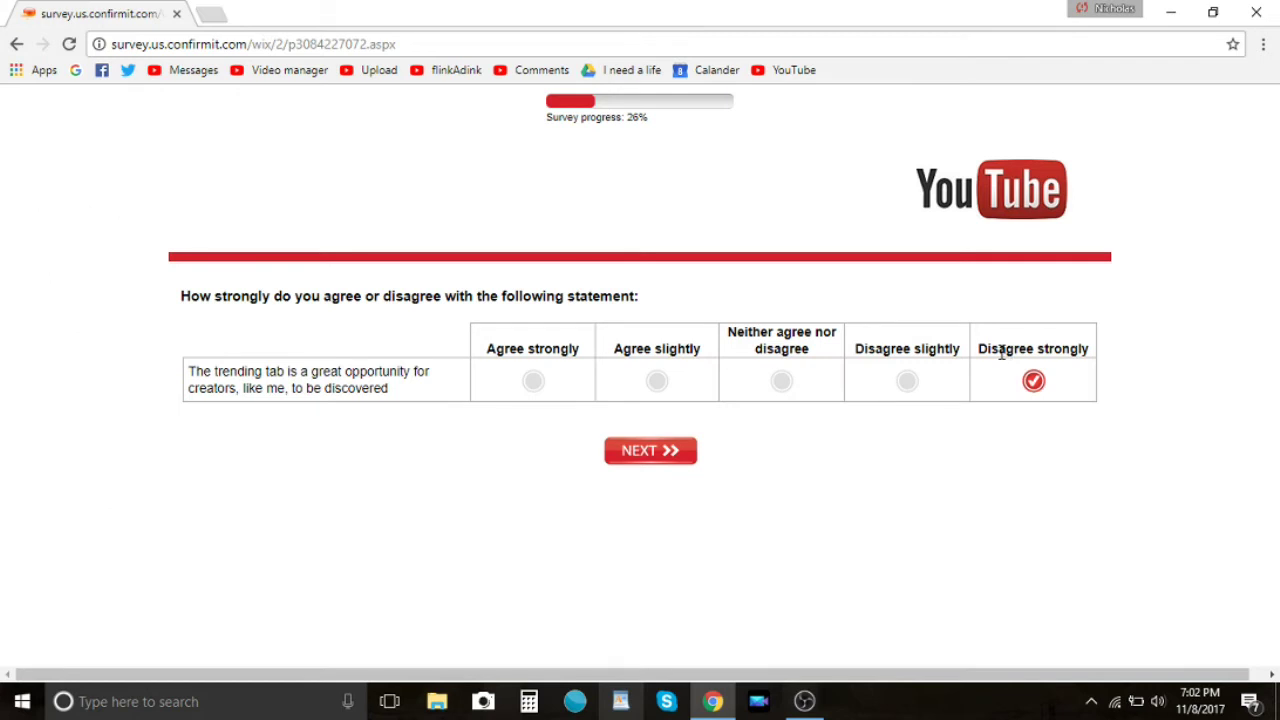
pyautogui.moveTo(977, 350); pyautogui.dragTo(1093, 356)
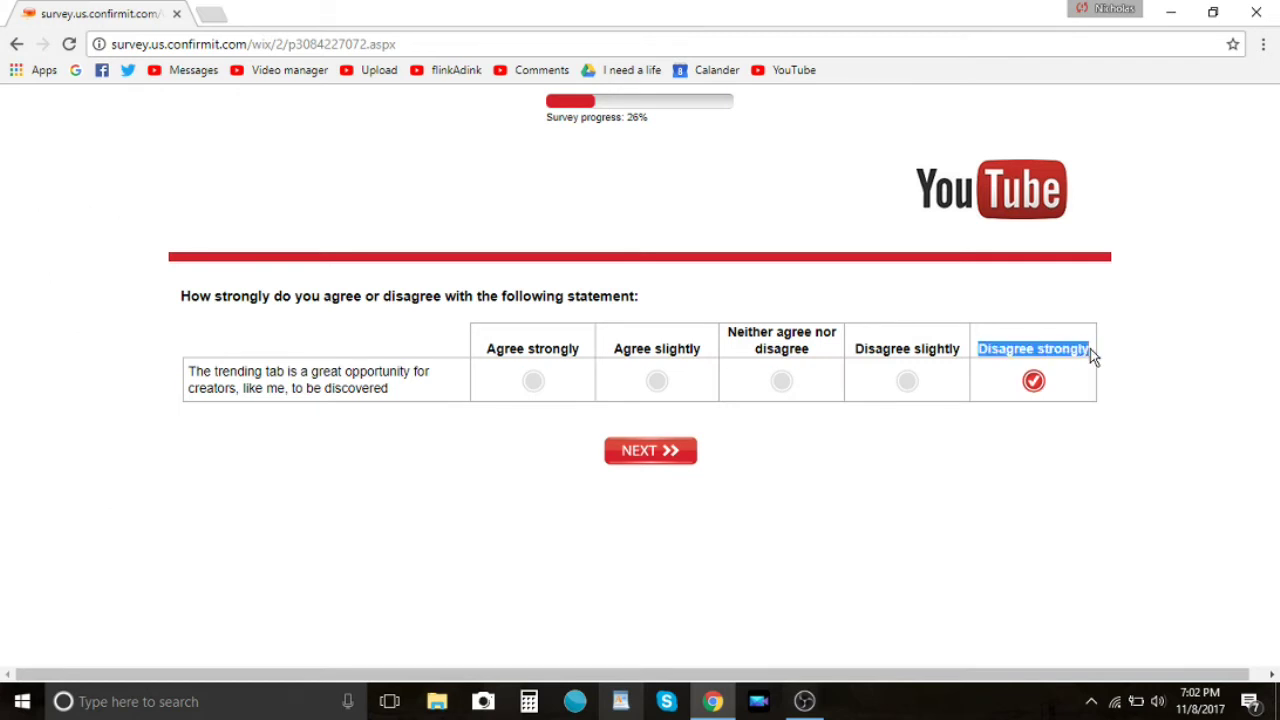
pyautogui.click(676, 455)
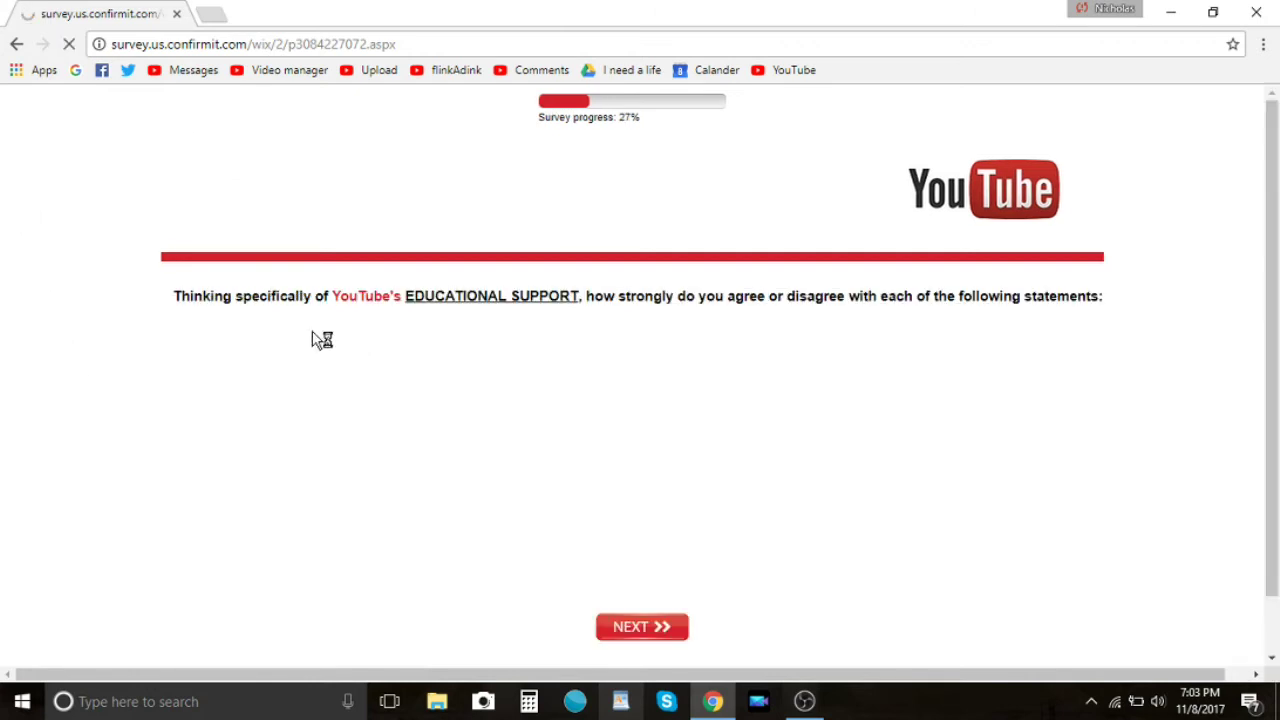
# Rate "YouTube makes it clear to me what it takes to succeed" as Disagree slightly
pyautogui.moveTo(273, 371); pyautogui.dragTo(420, 376)
pyautogui.click(900, 381)
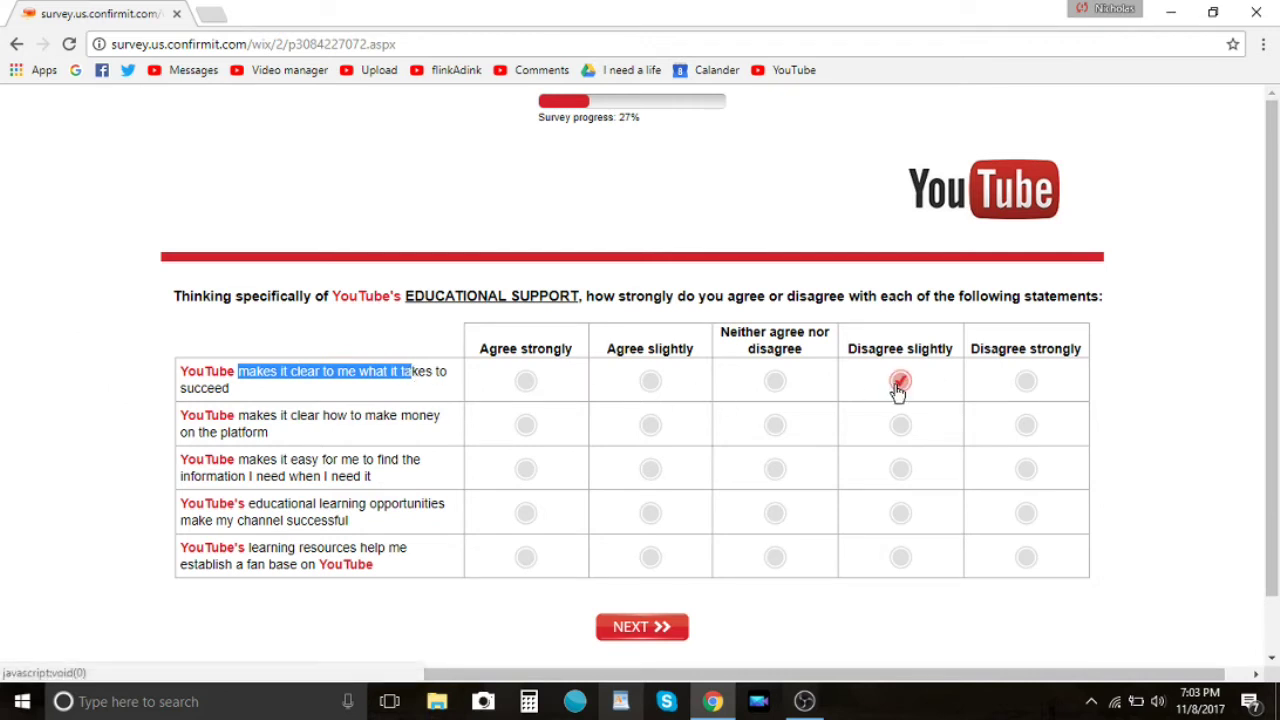
# Rate "YouTube makes it clear how to make money on the platform" as Agree slightly
pyautogui.click(434, 375)
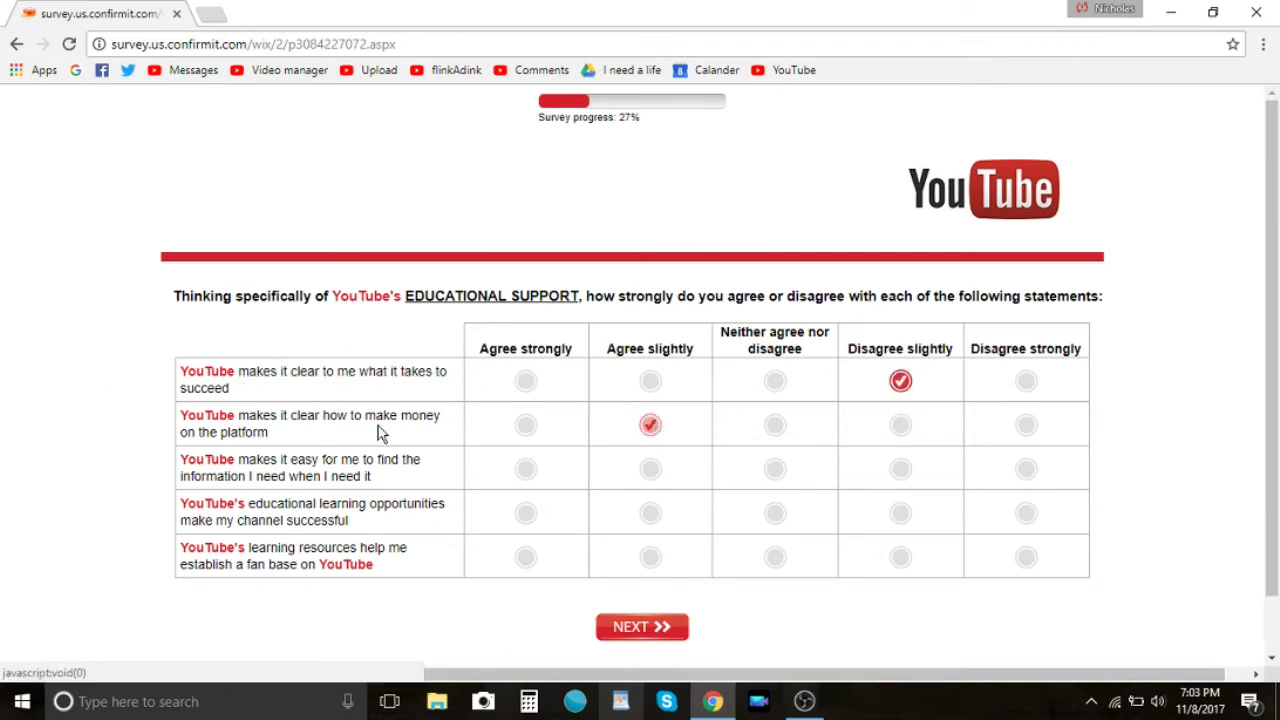
pyautogui.moveTo(231, 390); pyautogui.dragTo(282, 378)
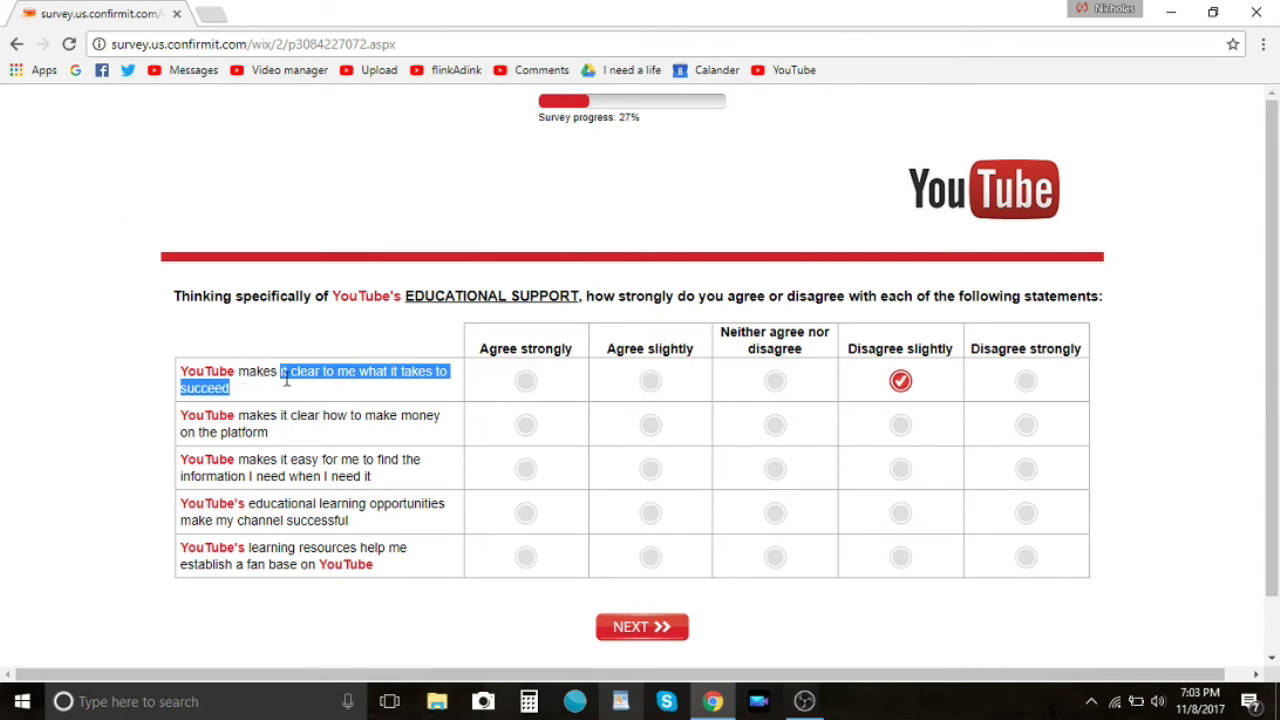
pyautogui.moveTo(270, 436); pyautogui.dragTo(242, 420)
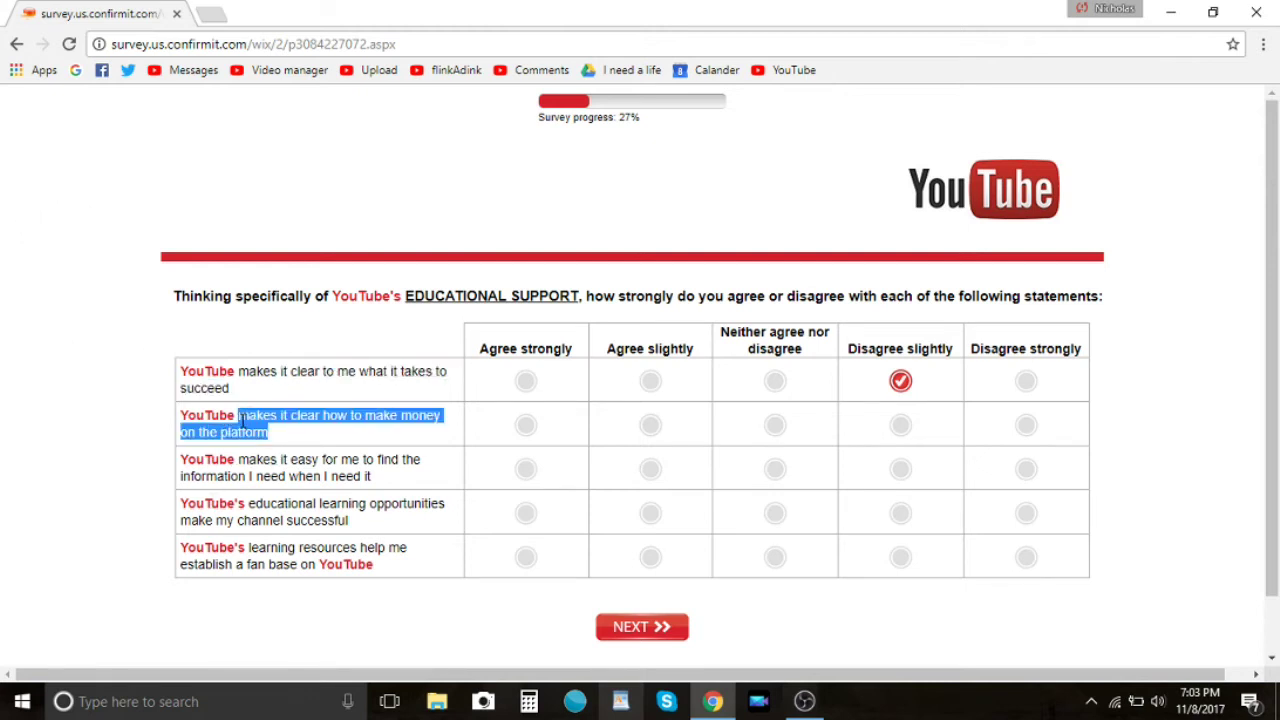
pyautogui.click(651, 430)
pyautogui.click(365, 437)
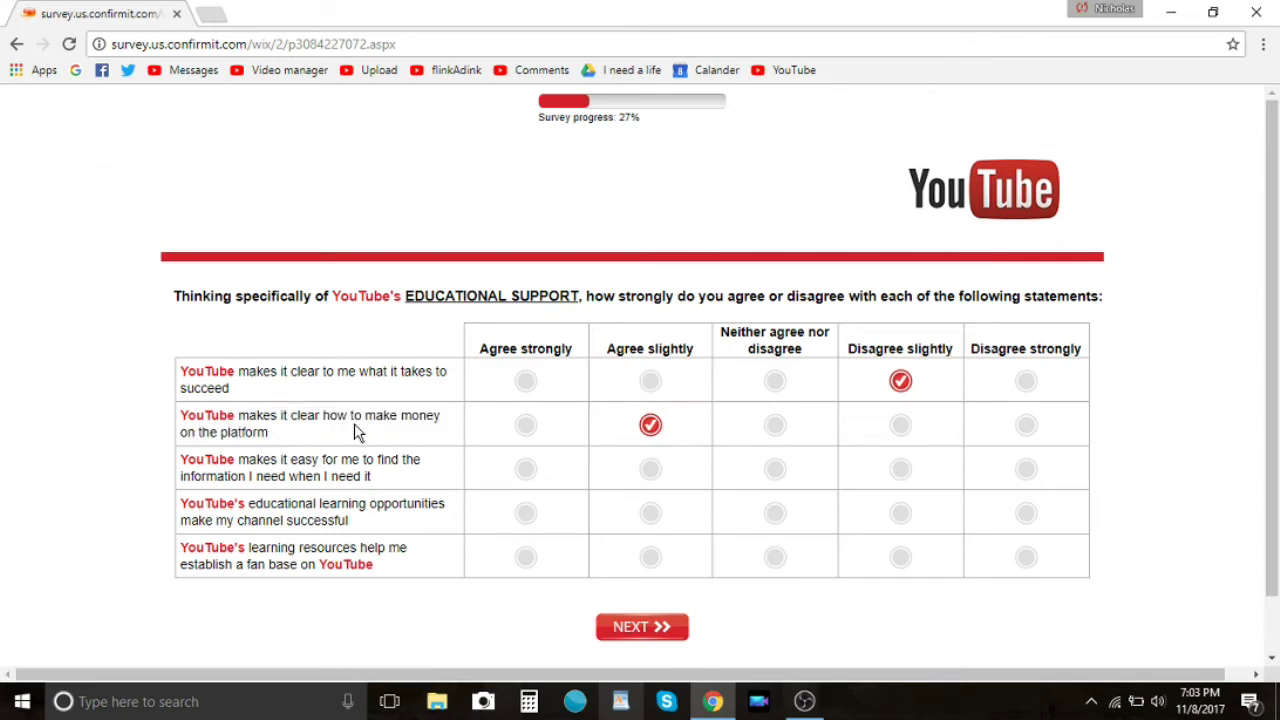
# Rate "YouTube makes it easy for me to find the information I need when I need it" as Agree slightly
pyautogui.moveTo(246, 462); pyautogui.dragTo(340, 478)
pyautogui.click(341, 477)
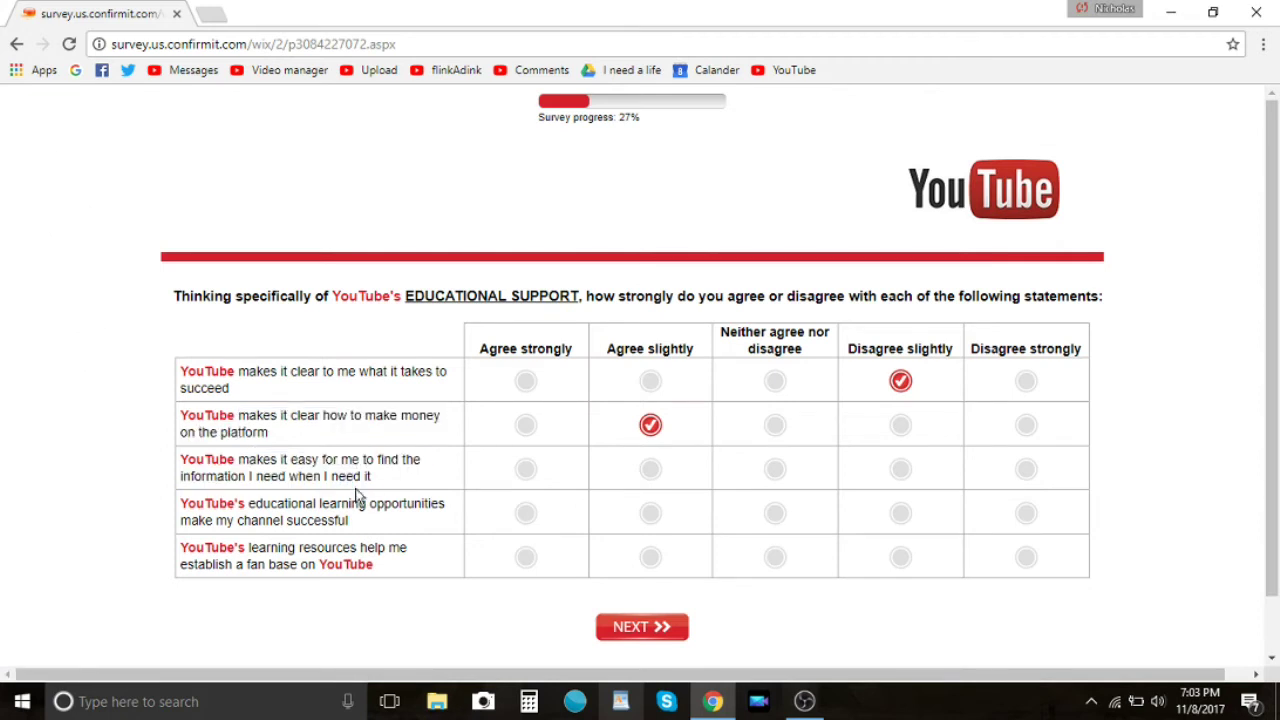
pyautogui.click(647, 474)
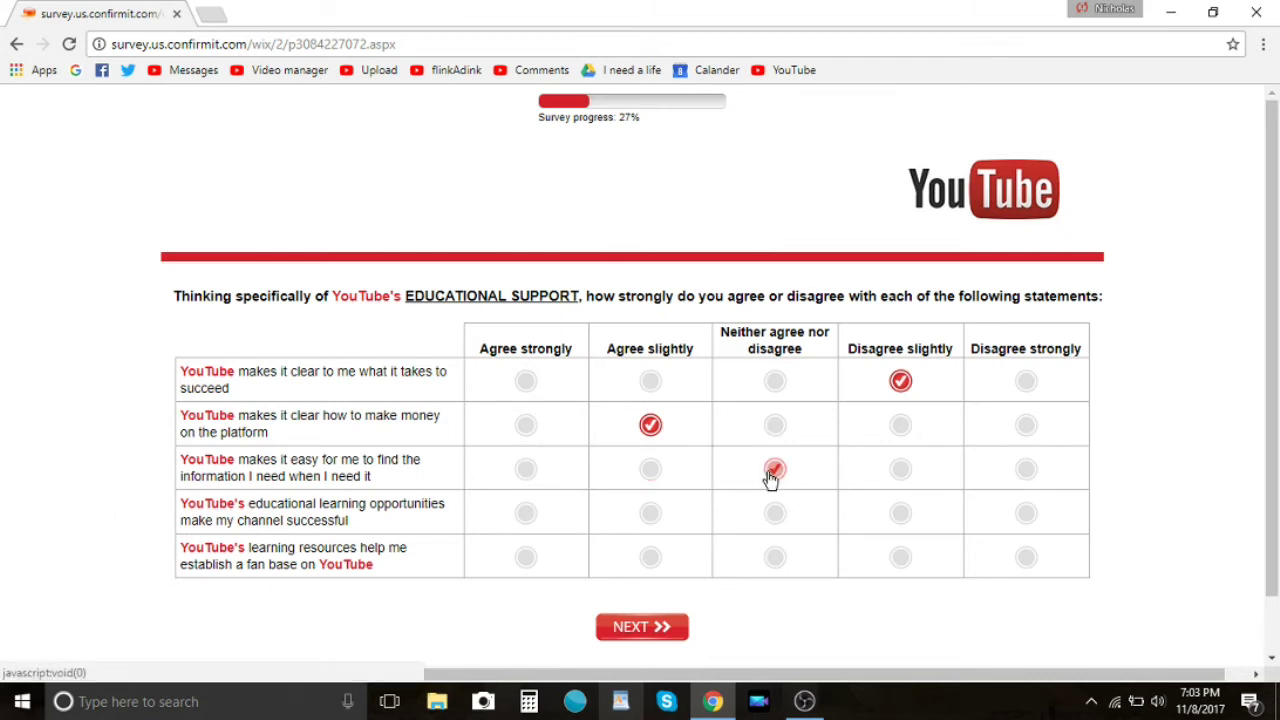
pyautogui.click(652, 478)
# Rate "YouTube's educational learning opportunities make my channel successful" as Disagree strongly
pyautogui.moveTo(352, 522); pyautogui.dragTo(250, 505)
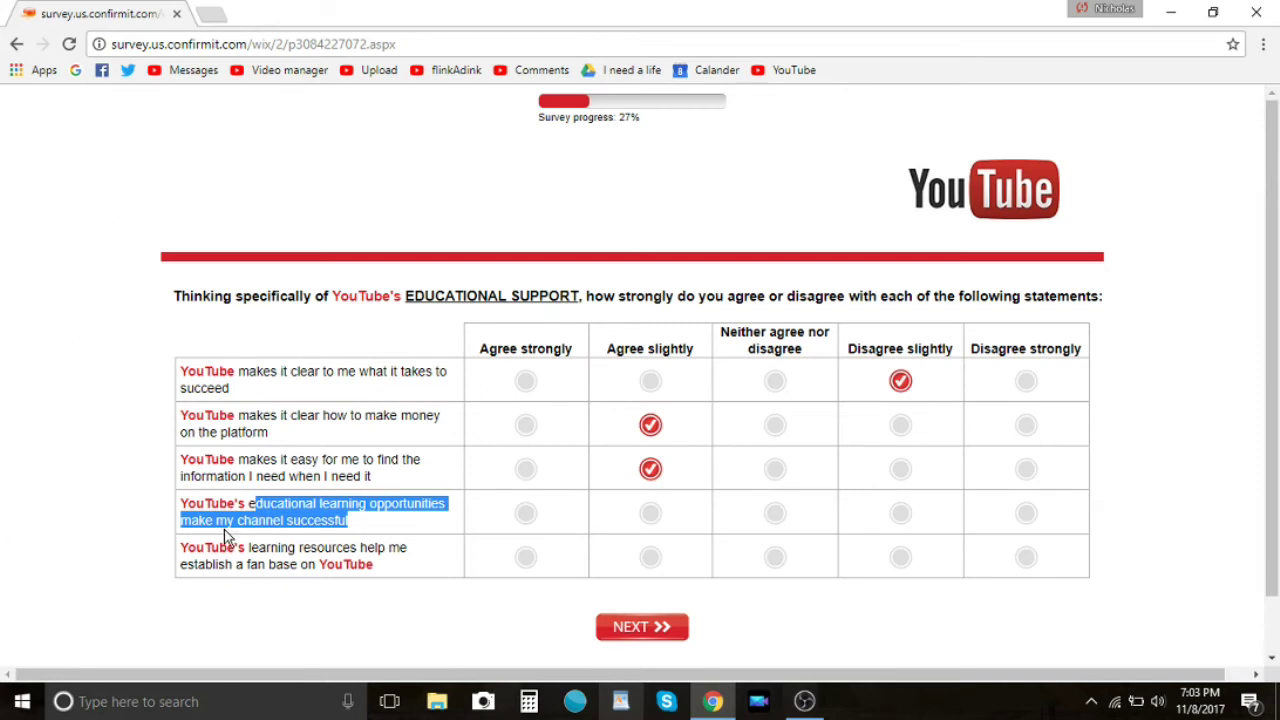
pyautogui.click(235, 526)
pyautogui.moveTo(242, 522); pyautogui.dragTo(350, 523)
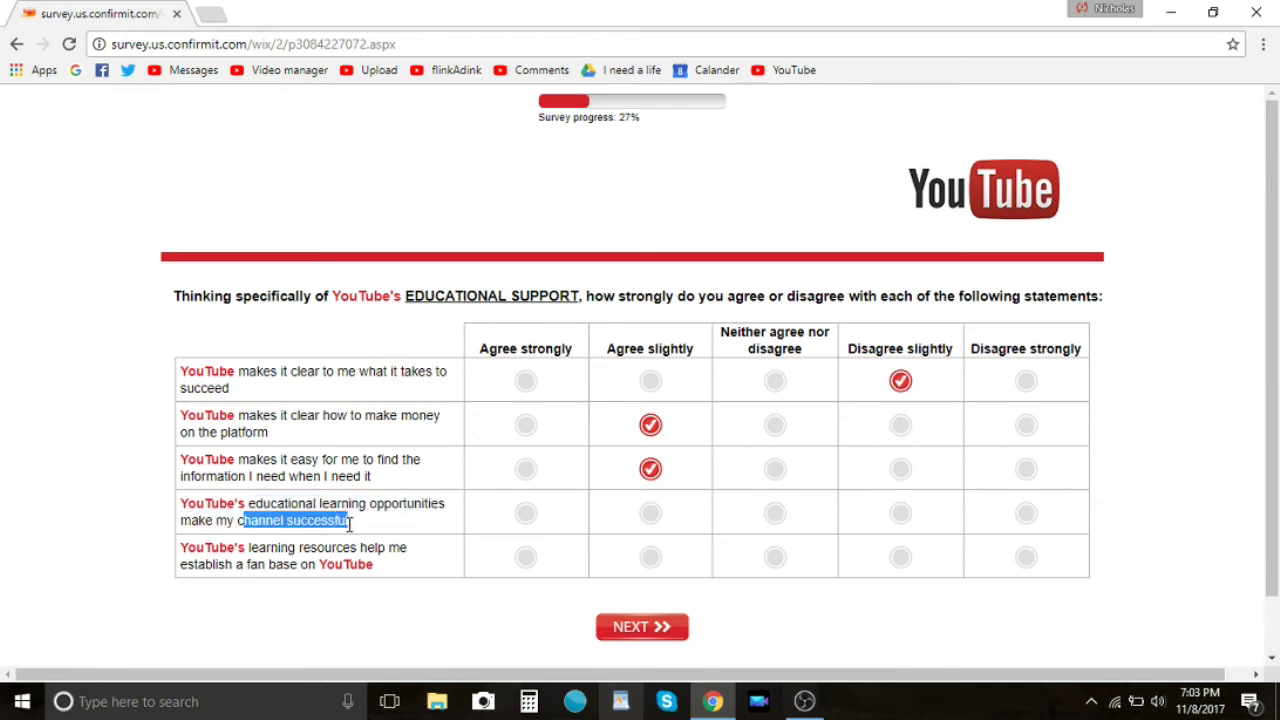
pyautogui.click(1022, 516)
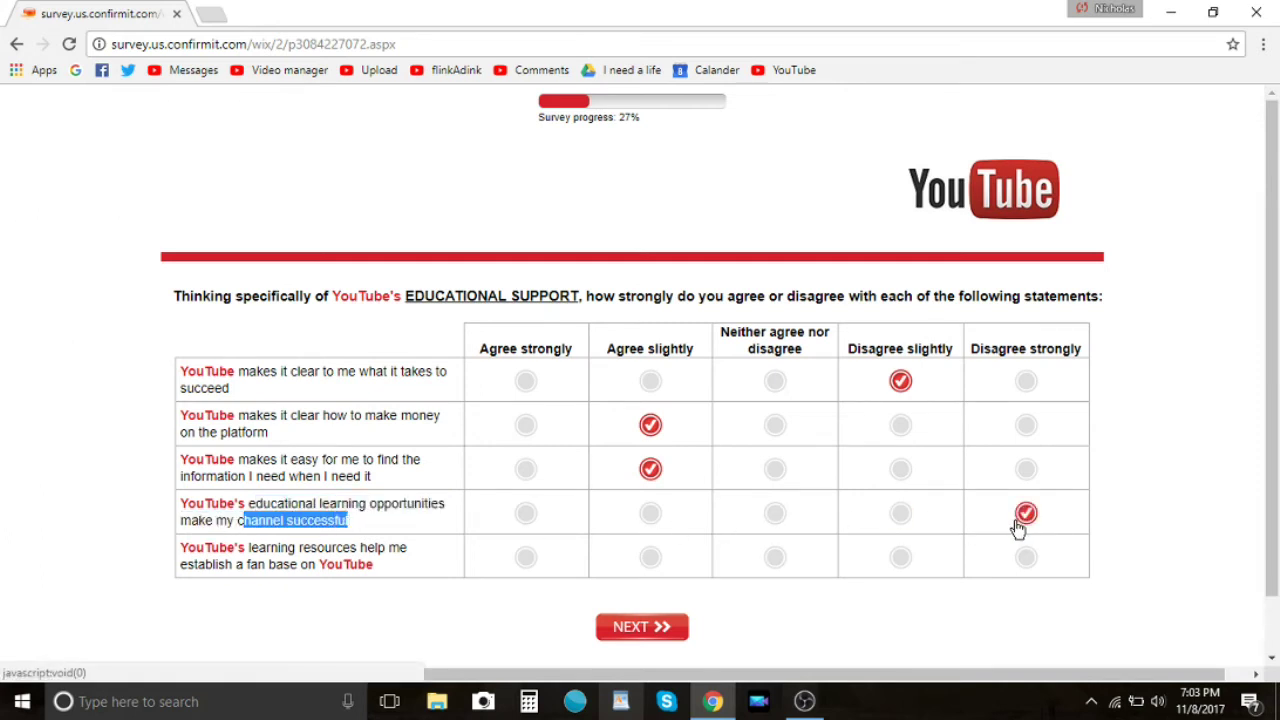
# Rate "YouTube's learning resources help me establish a fan base on YouTube" as Disagree strongly and continue the survey
pyautogui.click(287, 519)
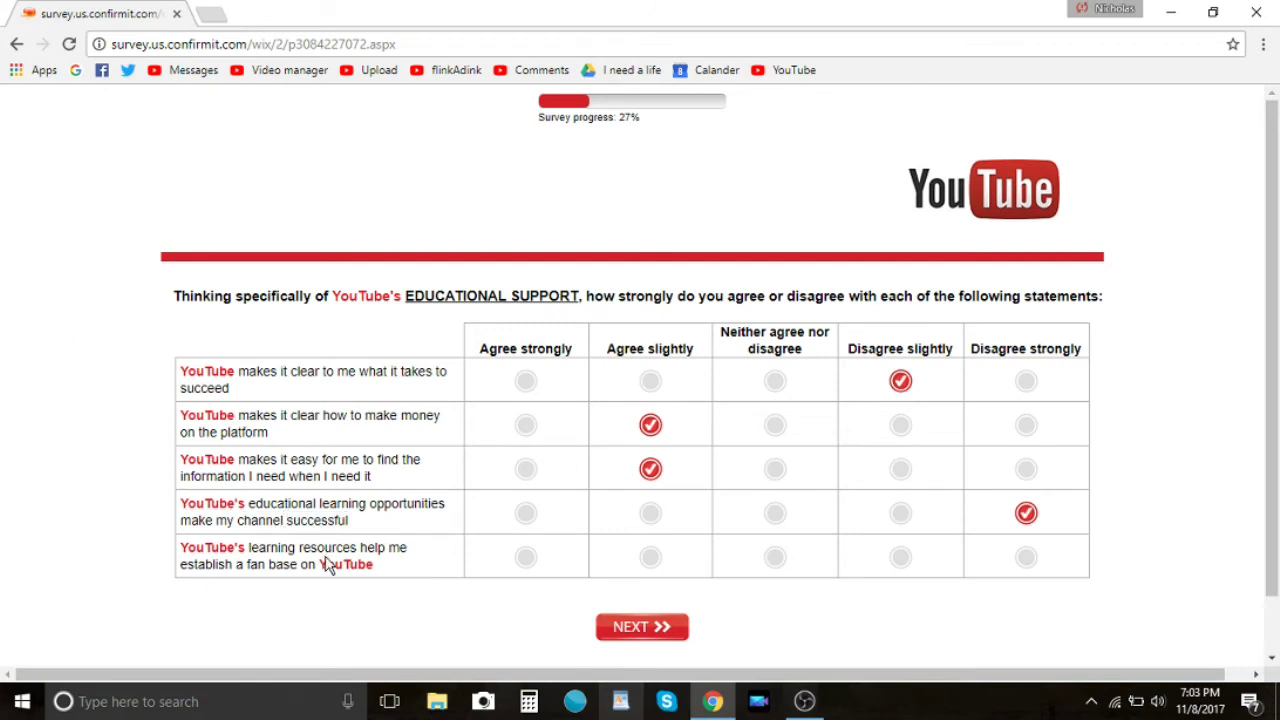
pyautogui.doubleClick(290, 547)
pyautogui.click(1026, 557)
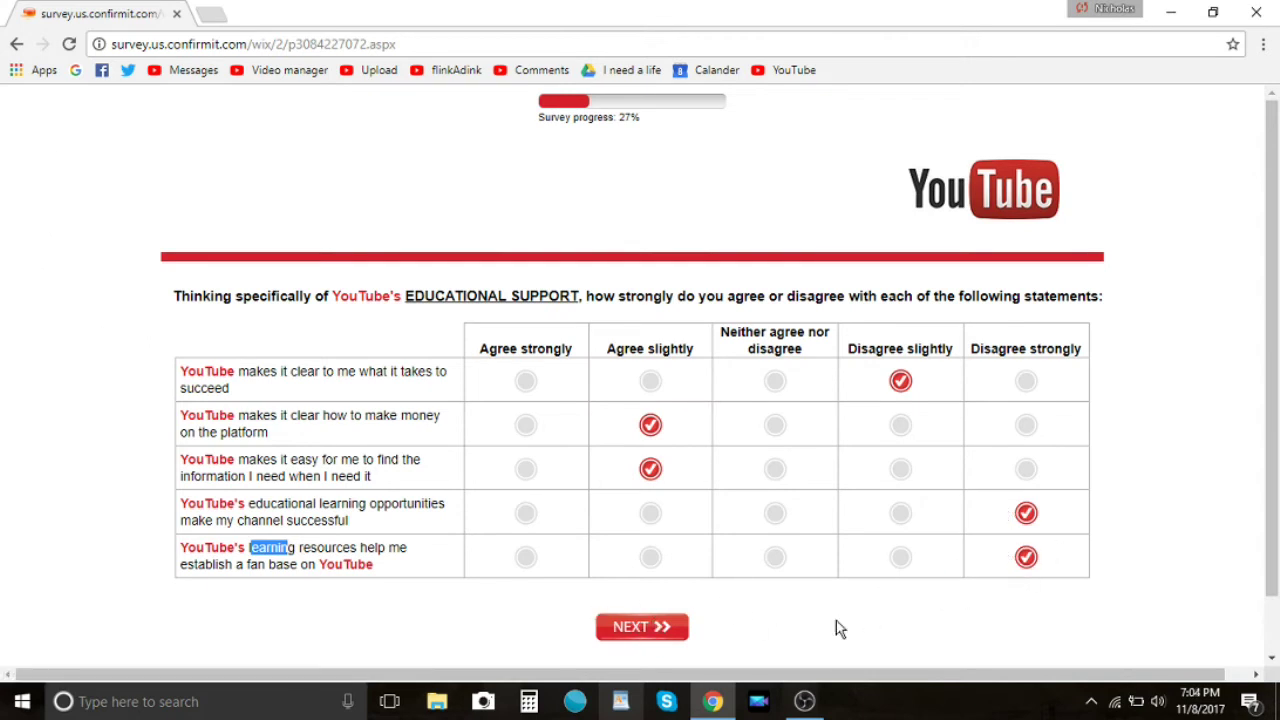
pyautogui.click(610, 627)
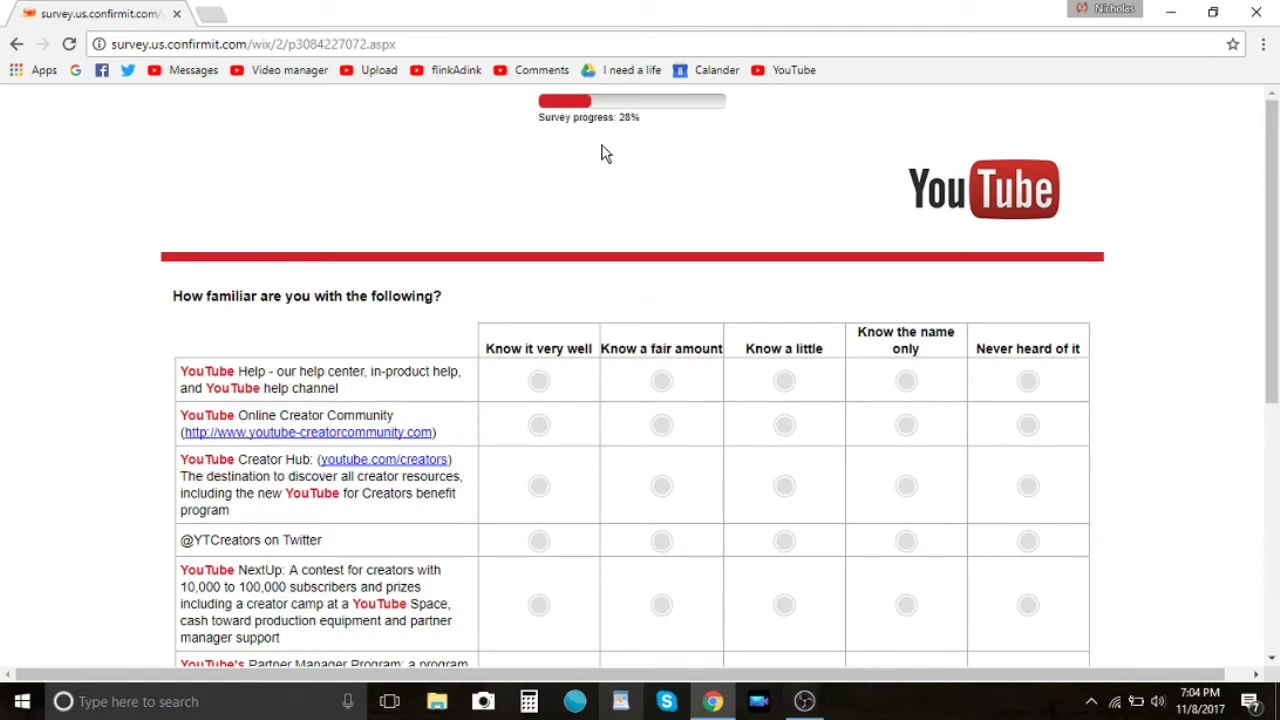
# Set familiarity with YouTube Help, covering the help center, in-product help and help channel, to Know a little
pyautogui.click(784, 381)
pyautogui.moveTo(228, 415); pyautogui.dragTo(292, 416)
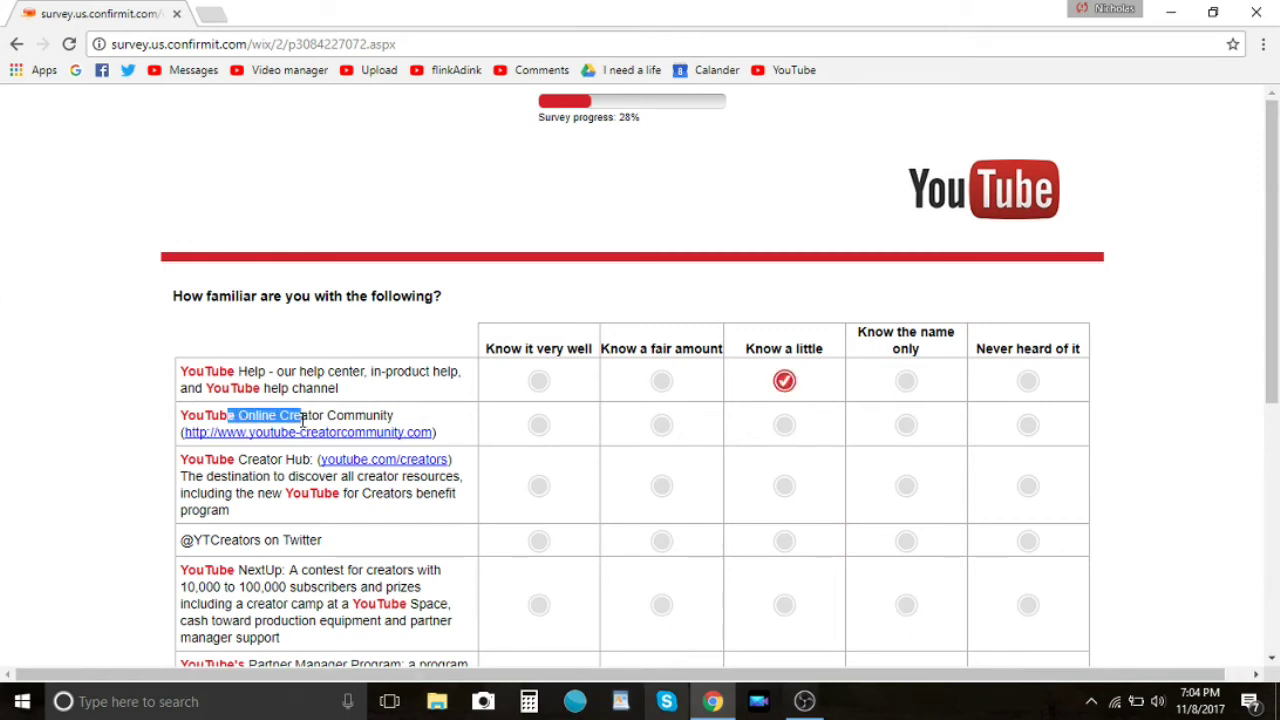
pyautogui.click(303, 421)
# Check the YouTube Online Creator Community entry by opening its linked site and returning to the survey
pyautogui.click(298, 433)
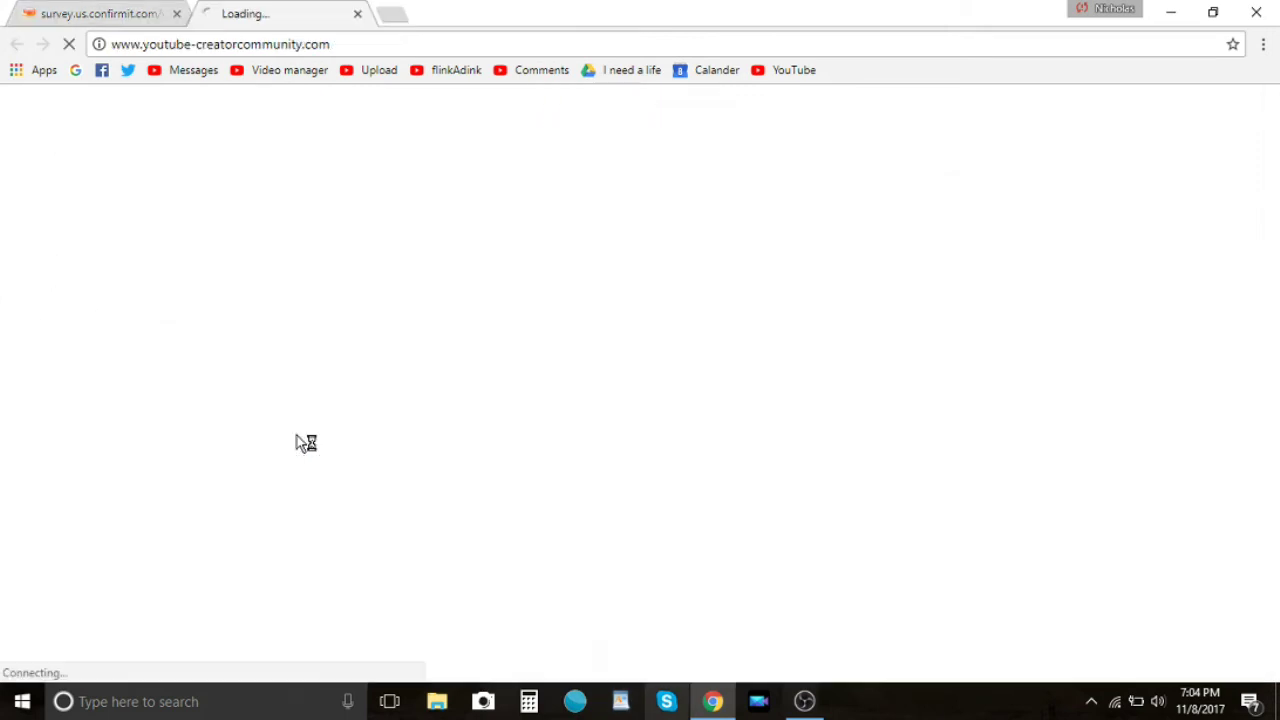
pyautogui.click(360, 14)
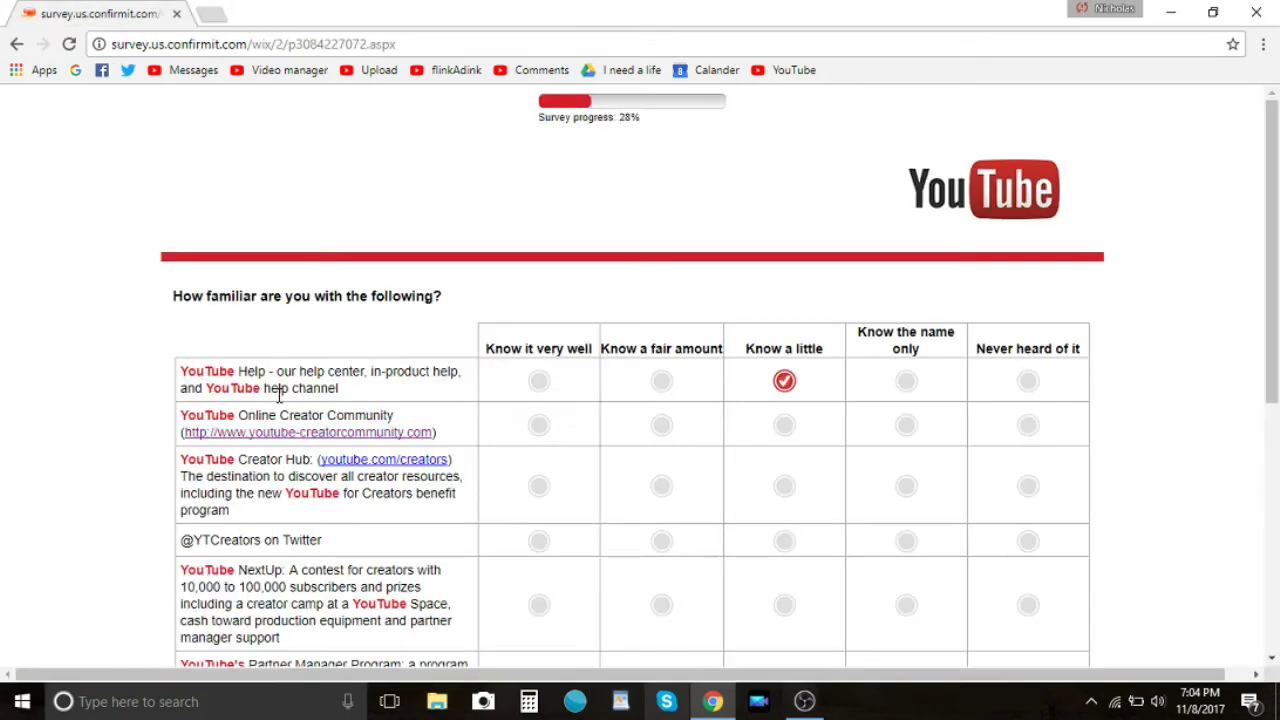
pyautogui.moveTo(262, 415); pyautogui.dragTo(395, 404)
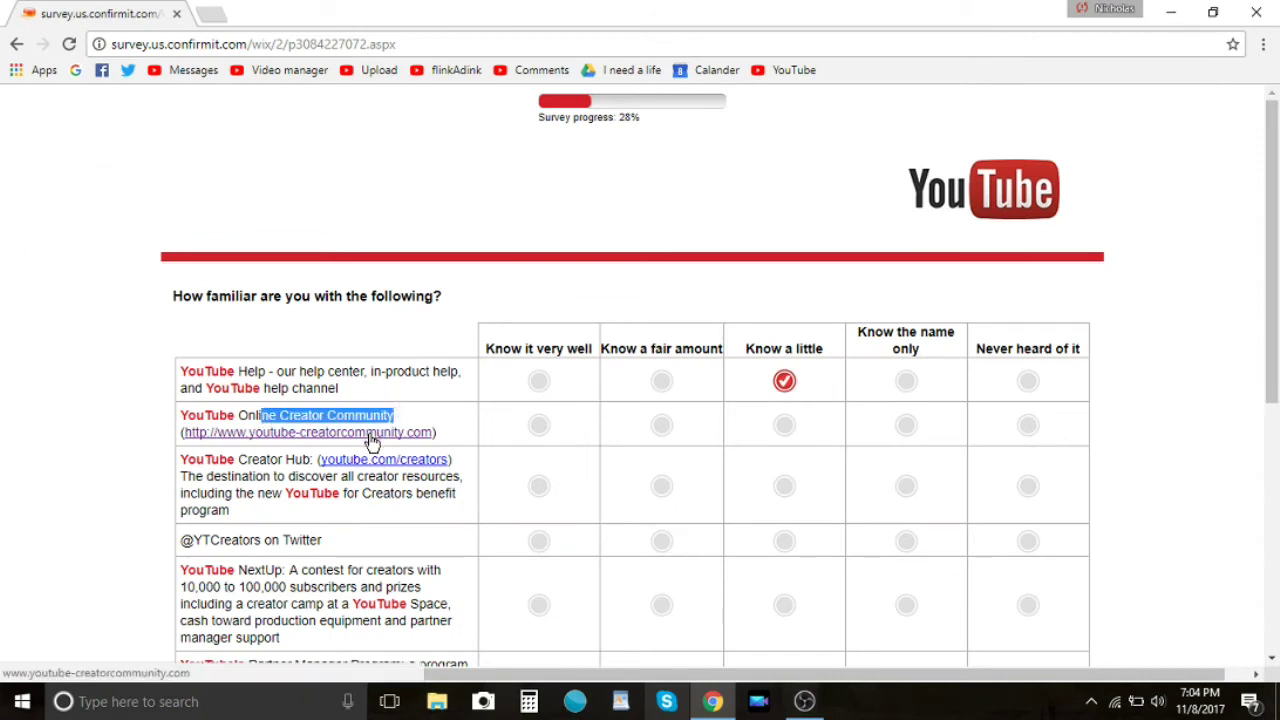
pyautogui.click(538, 381)
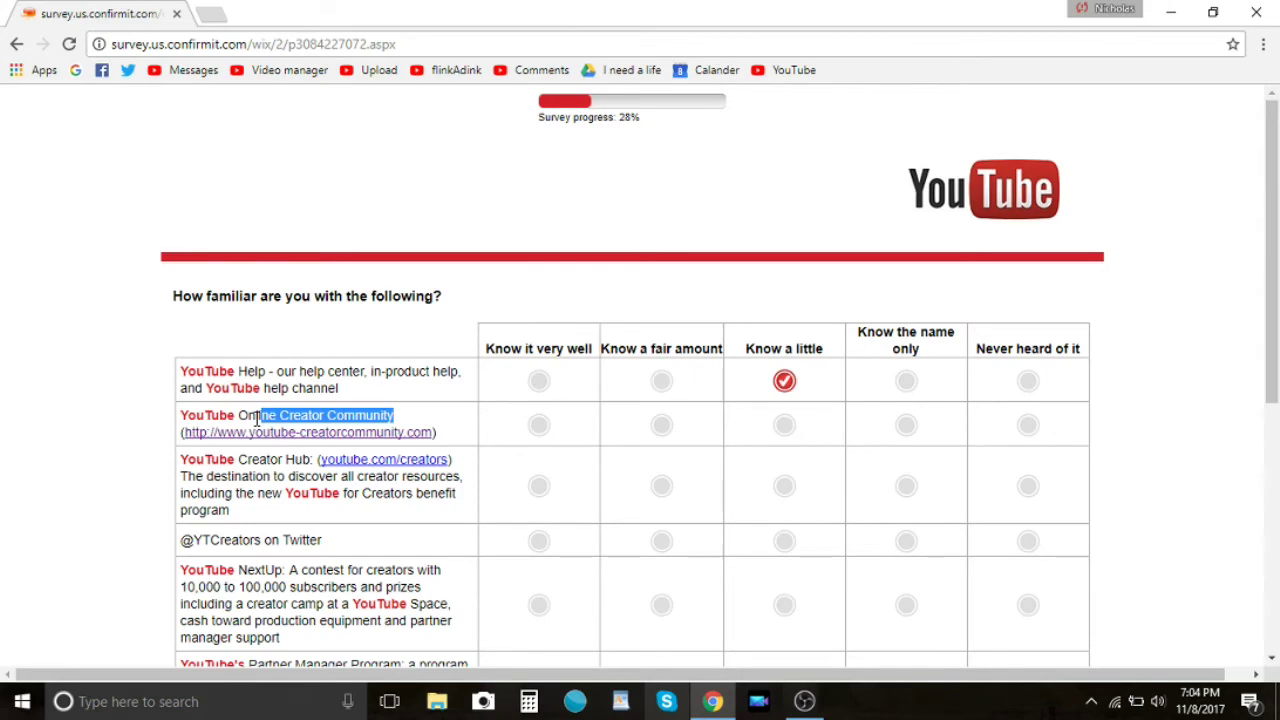
pyautogui.moveTo(243, 416); pyautogui.dragTo(371, 414)
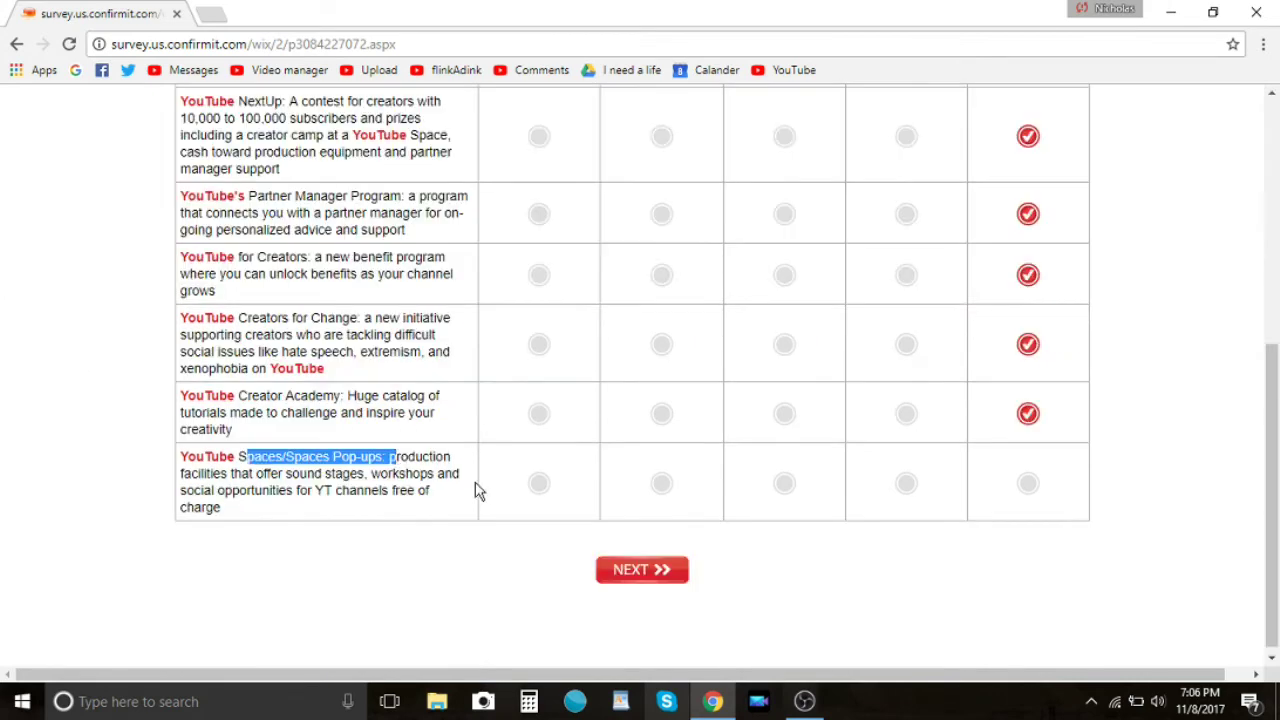
# Set familiarity with YouTube Spaces/Spaces Pop-ups to Never heard of it and continue the survey
pyautogui.click(1028, 483)
pyautogui.moveTo(1275, 422)
pyautogui.mouseDown()
pyautogui.moveTo(1277, 193)
pyautogui.moveTo(1274, 420)
pyautogui.mouseUp()
pyautogui.click(630, 566)
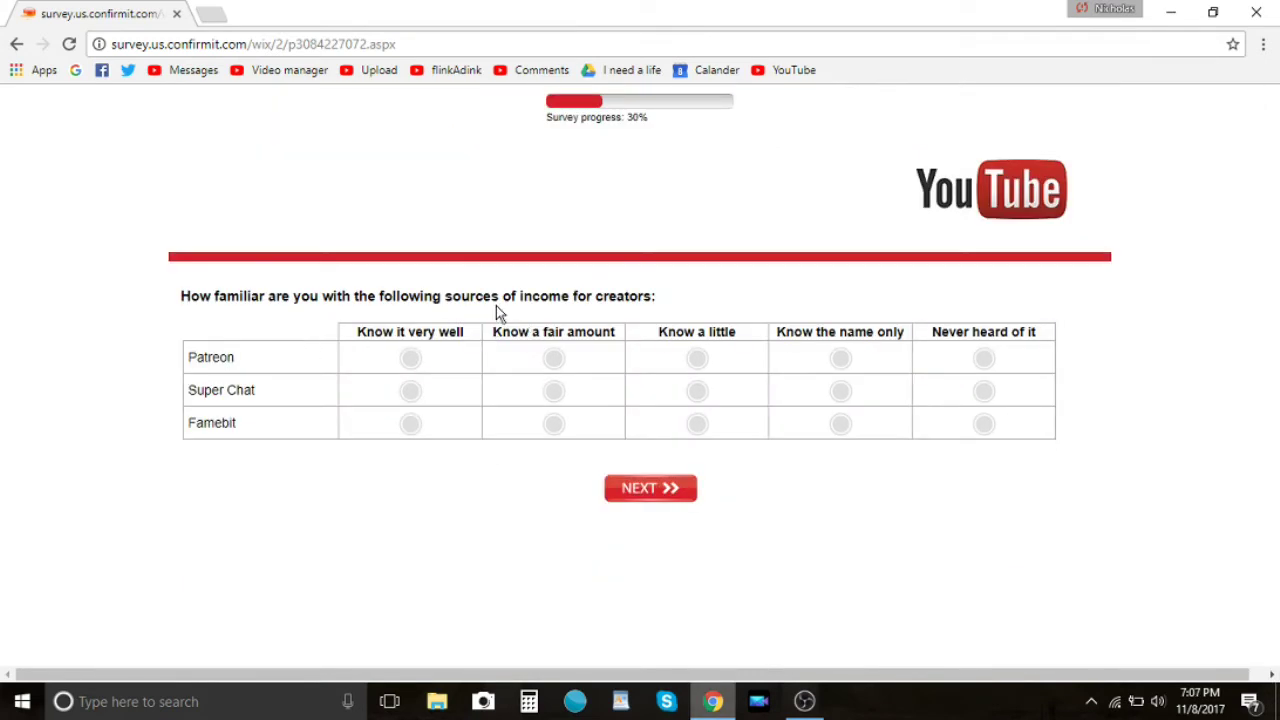
# Set income source familiarity to Know a little for Patreon, Know the name only for Super Chat and Never heard of it for Famebit, and continue
pyautogui.click(843, 395)
pyautogui.click(986, 427)
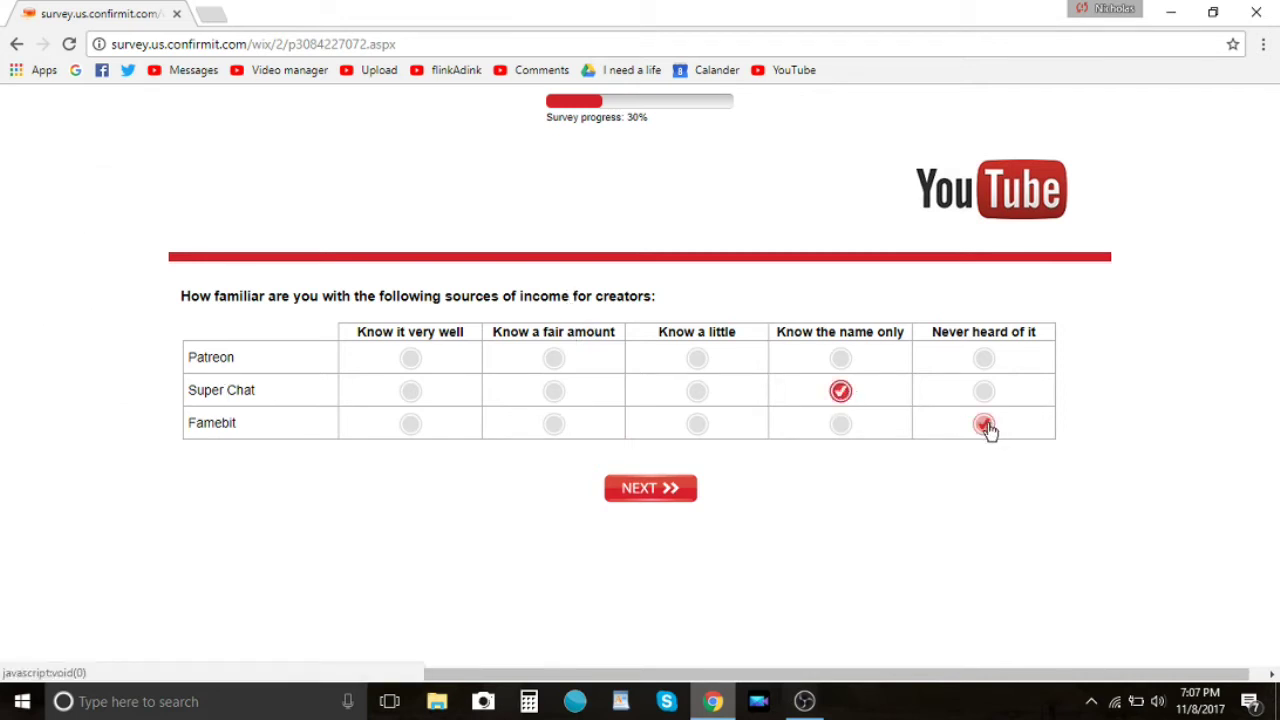
pyautogui.click(697, 360)
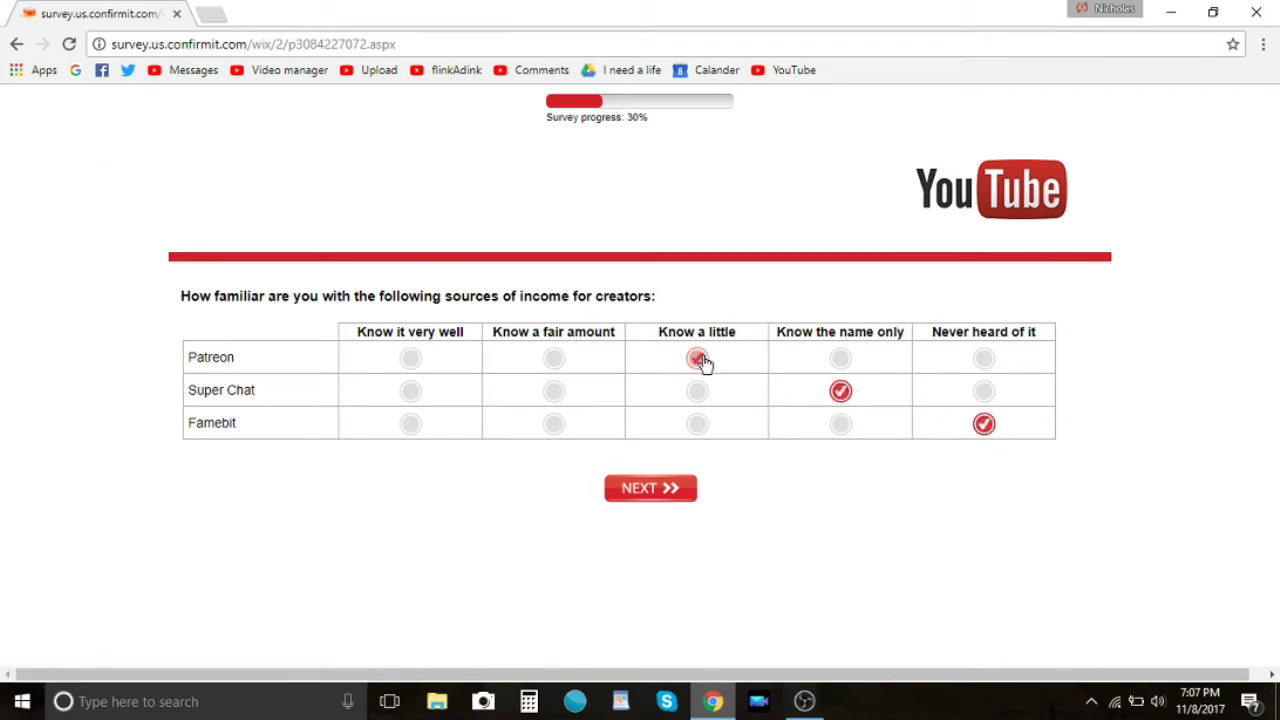
pyautogui.click(640, 471)
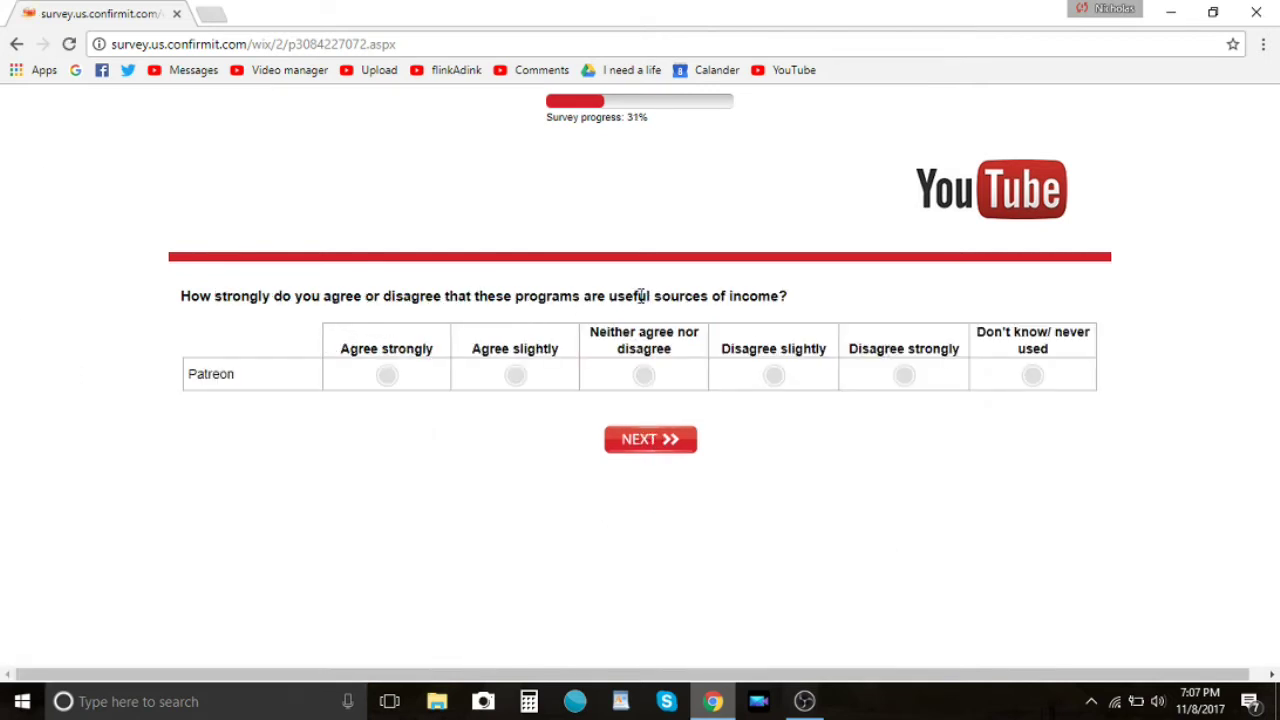
# Rate Patreon as a useful source of income with Agree strongly and continue the survey
pyautogui.moveTo(707, 292); pyautogui.dragTo(590, 295)
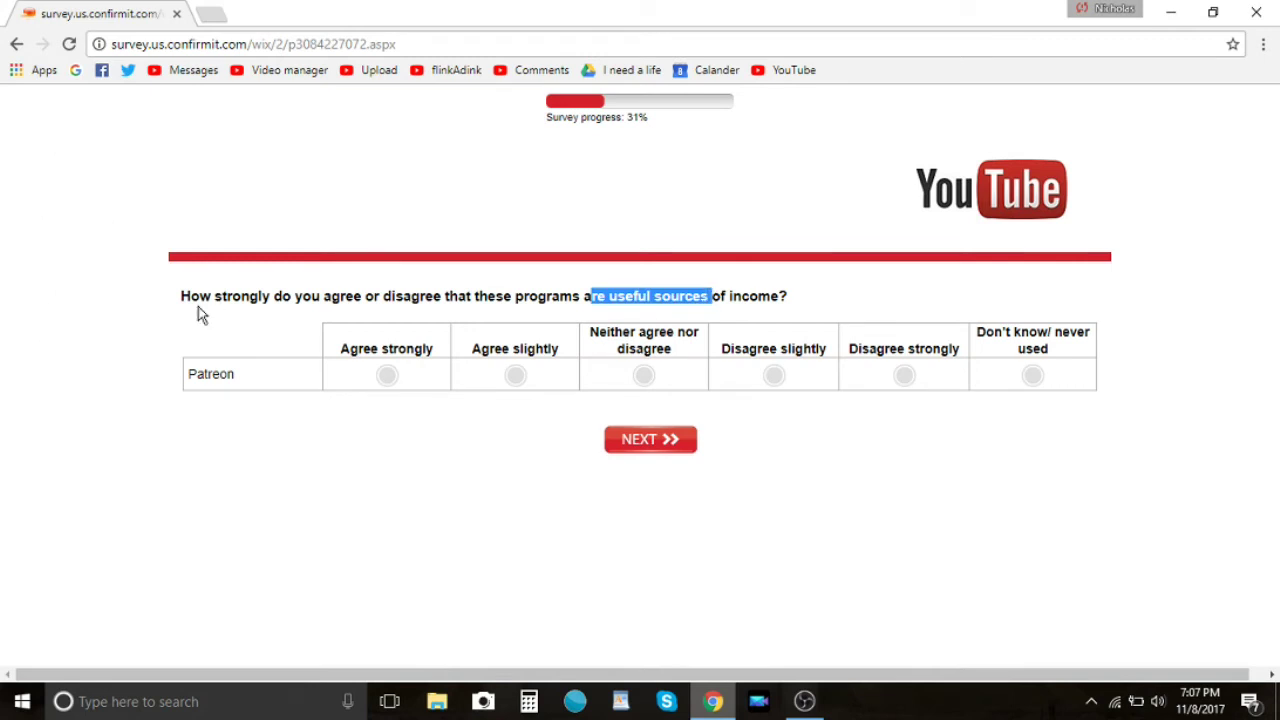
pyautogui.moveTo(214, 295); pyautogui.dragTo(625, 300)
pyautogui.click(515, 376)
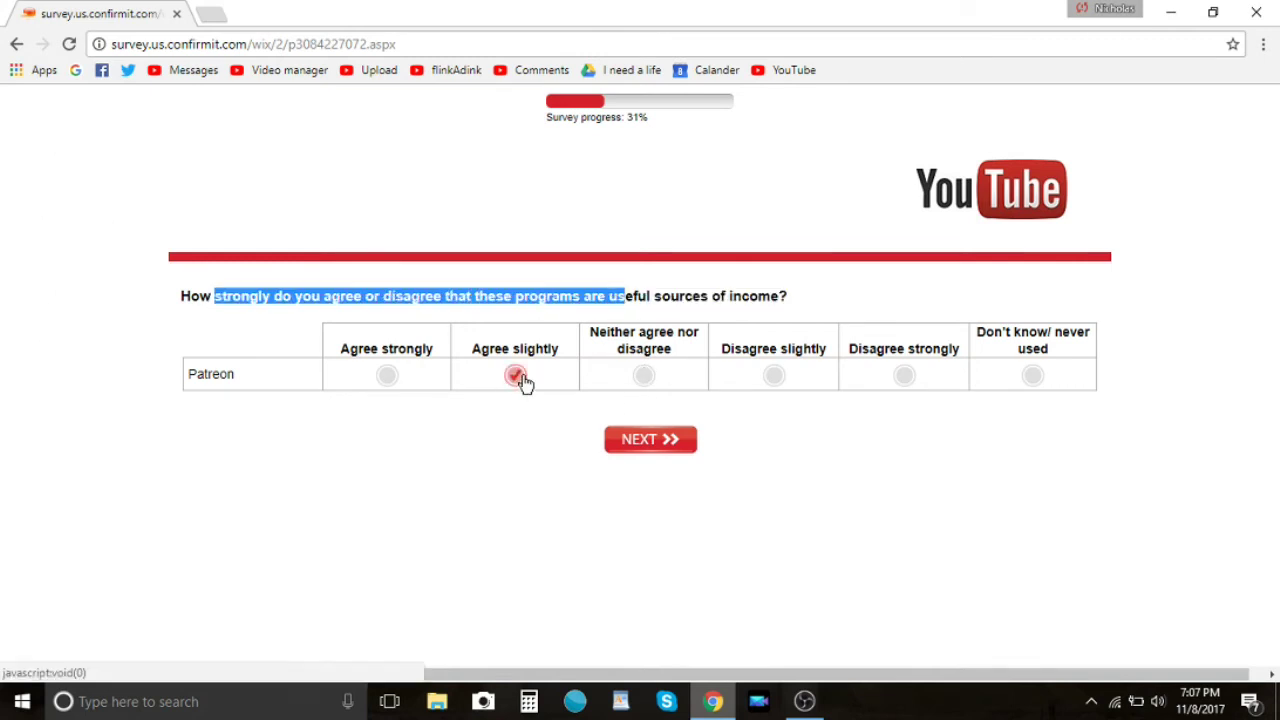
pyautogui.click(386, 372)
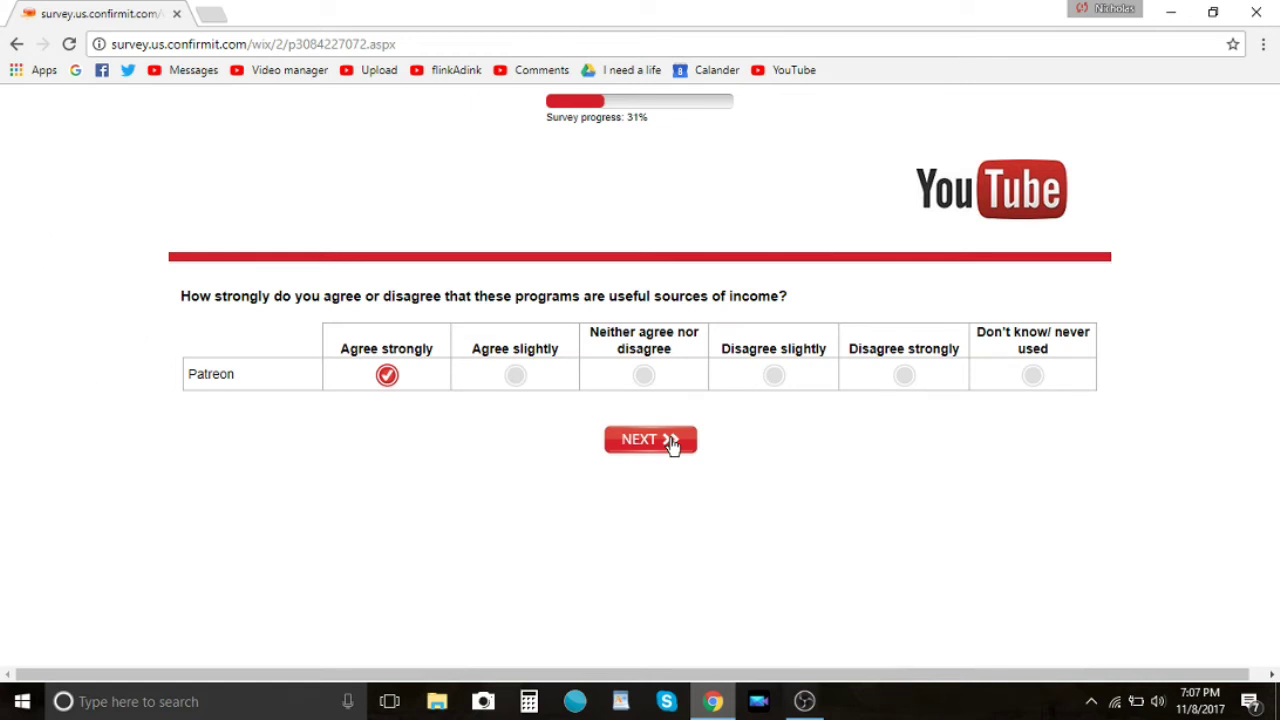
pyautogui.moveTo(230, 373); pyautogui.dragTo(204, 383)
pyautogui.click(650, 446)
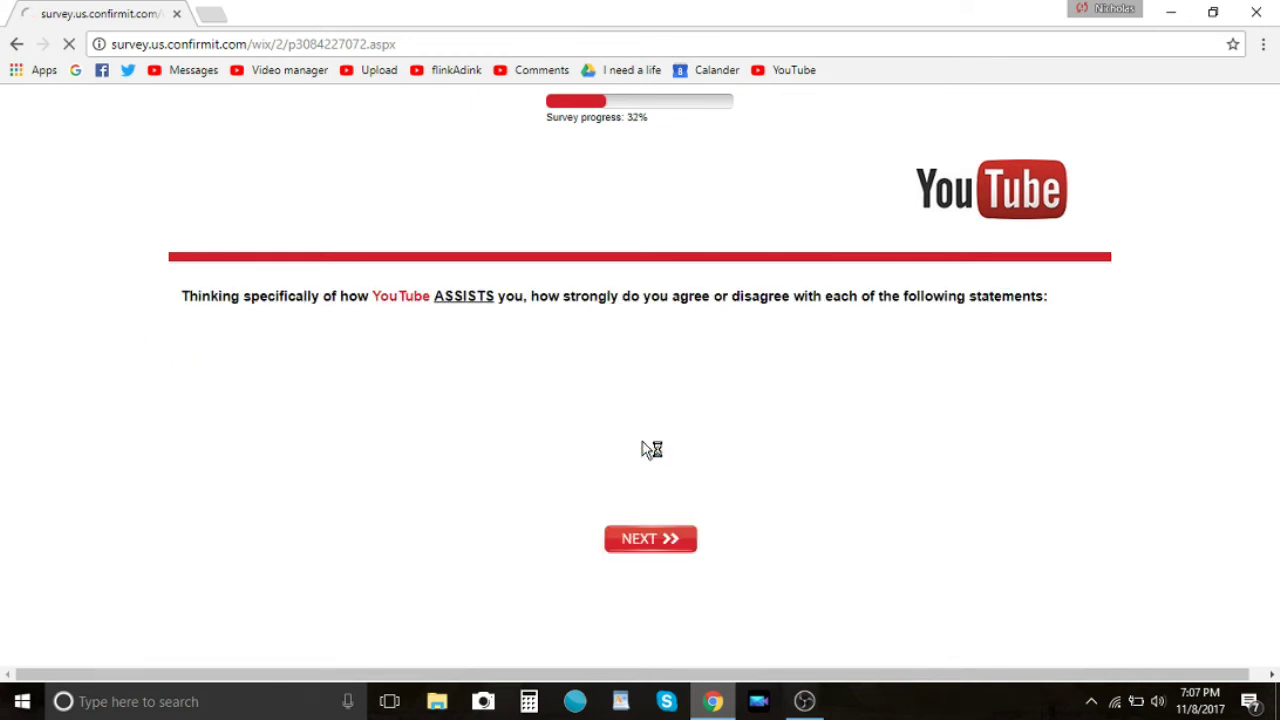
# Rate the Help Center resolving channel issues as Neither agree nor disagree, and understanding what YouTube offers creators of various channel sizes as Disagree slightly
pyautogui.click(769, 380)
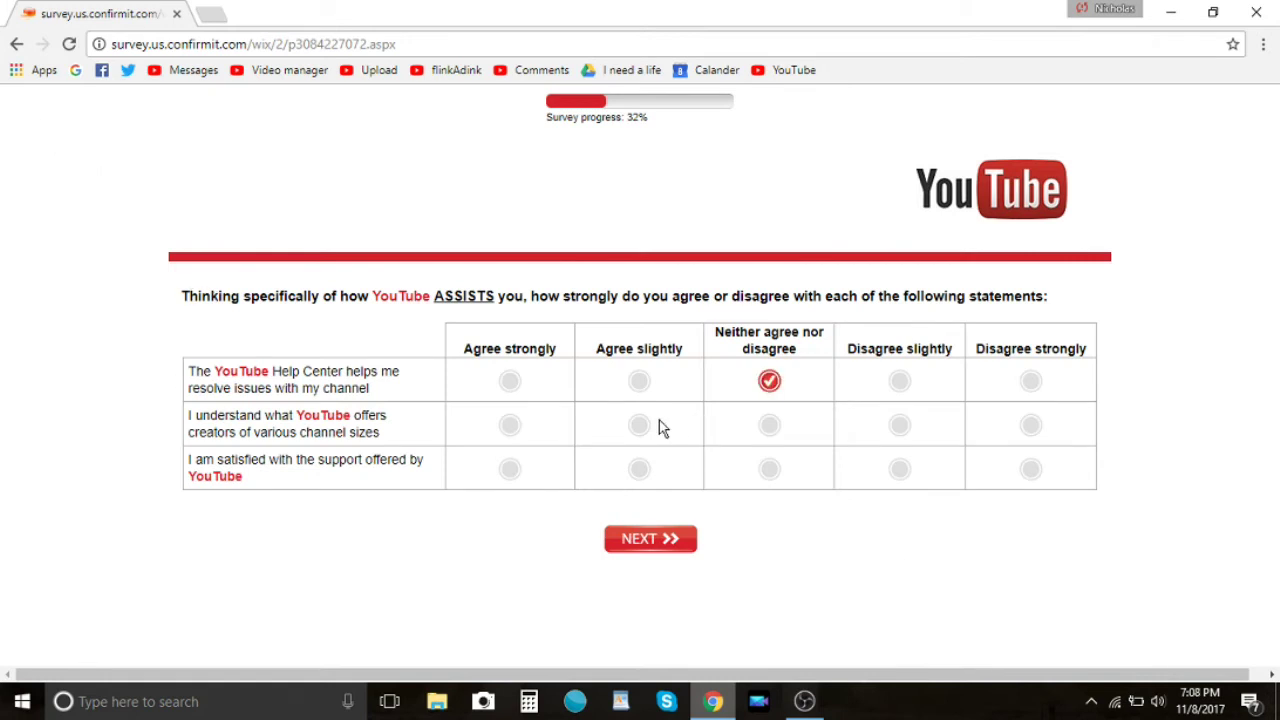
pyautogui.click(896, 428)
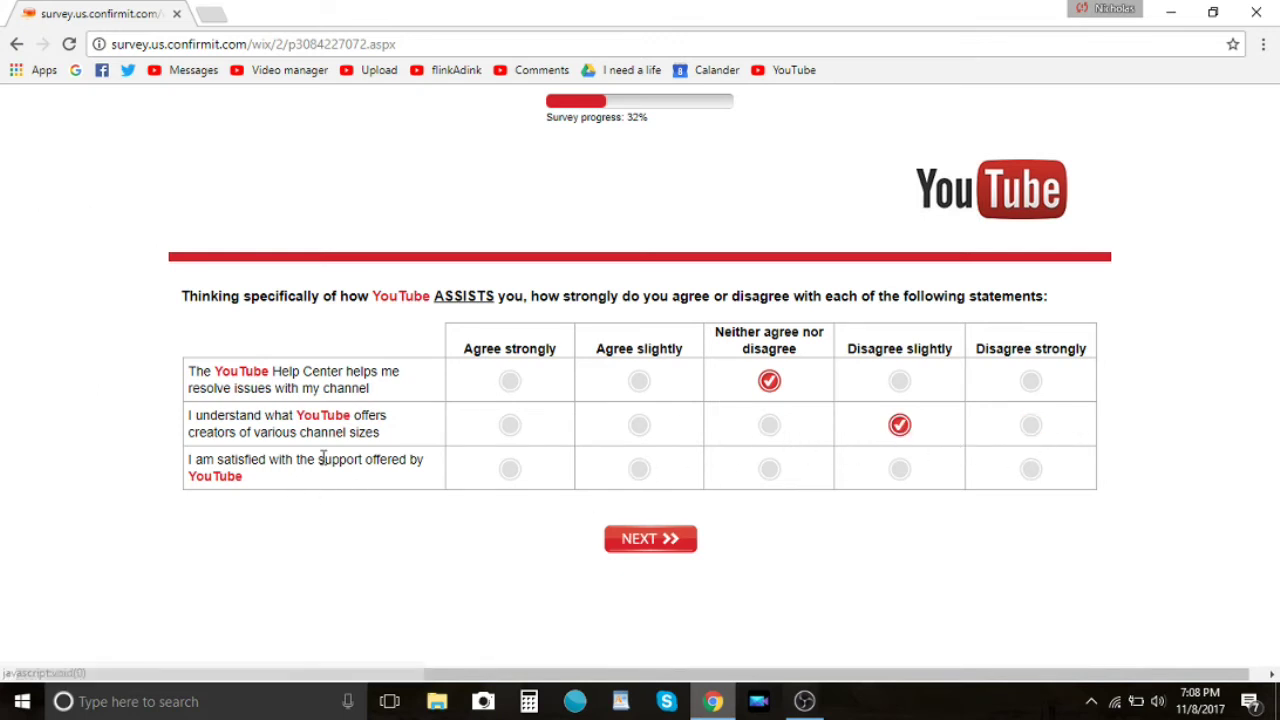
# Rate "I am satisfied with the support offered by YouTube" as Neither agree nor disagree and continue the survey
pyautogui.moveTo(246, 460); pyautogui.dragTo(380, 460)
pyautogui.click(384, 460)
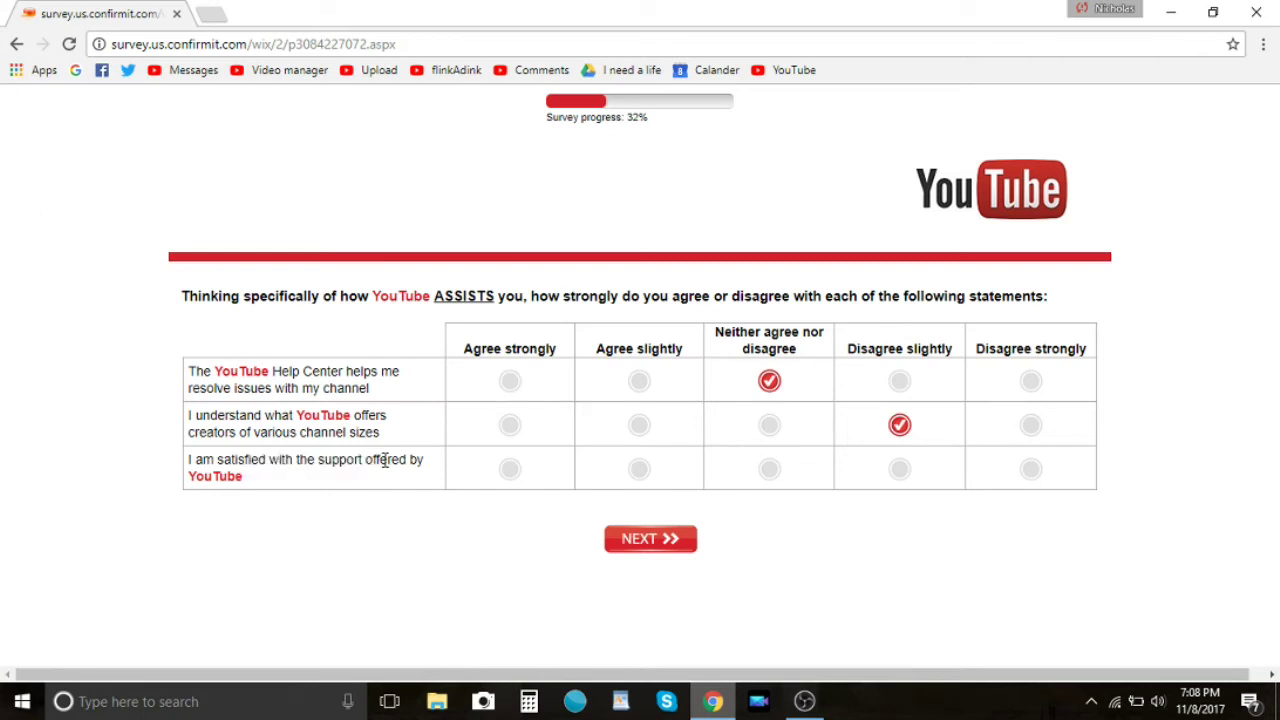
pyautogui.click(769, 469)
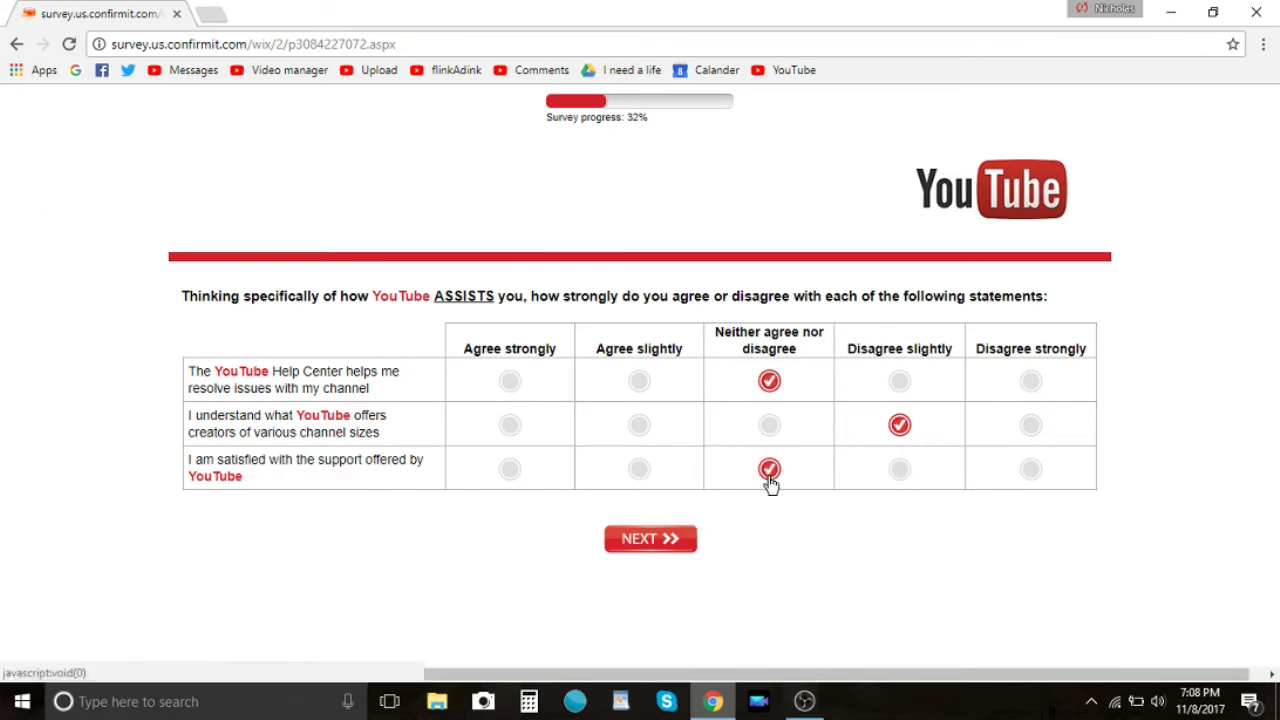
pyautogui.click(694, 538)
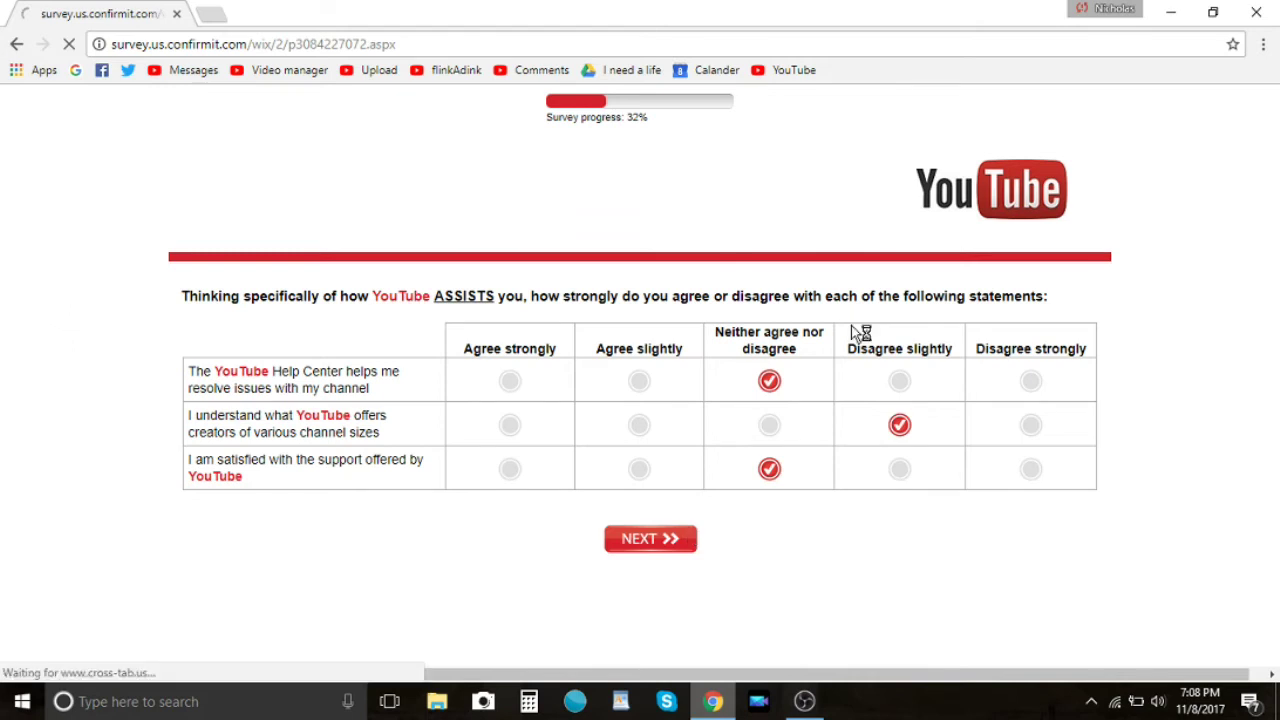
# Select all three pictured methods of contacting YouTube Support: the page footer Help, the Help and feedback option, and the Help Center's Contact Creator support
pyautogui.scroll(-1, 587, 311)
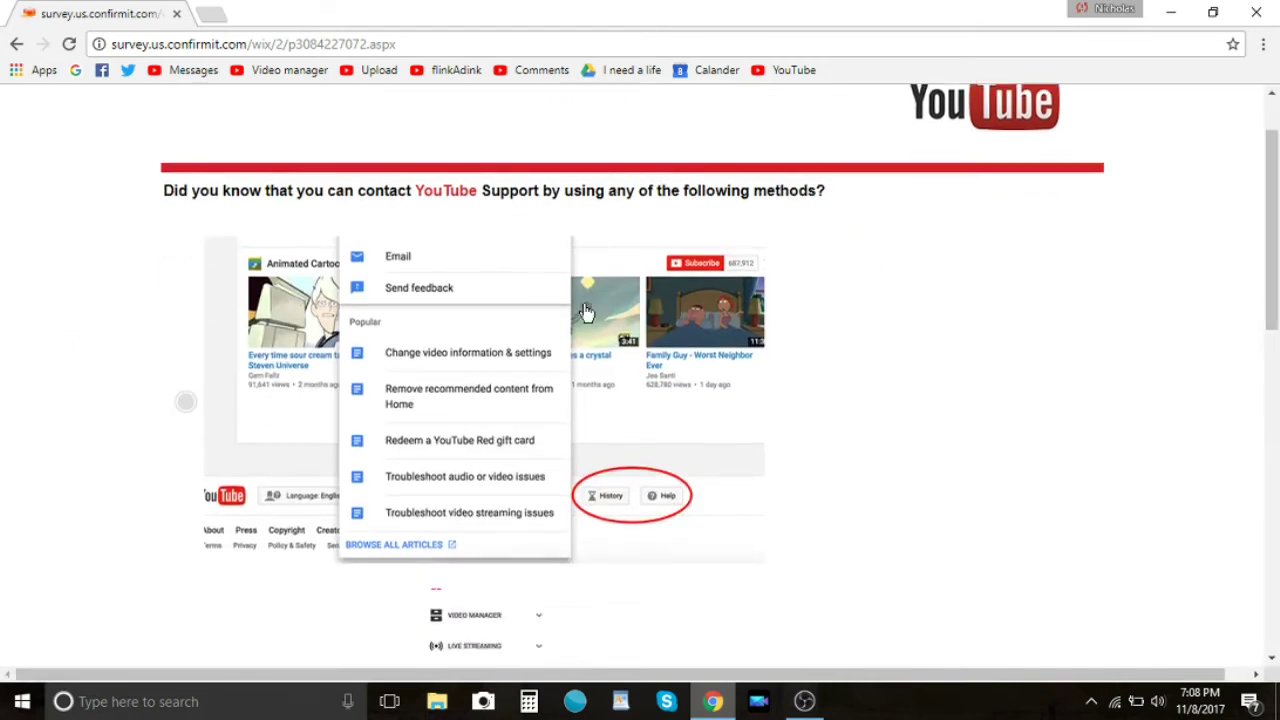
pyautogui.click(185, 401)
pyautogui.scroll(-2, 471, 190)
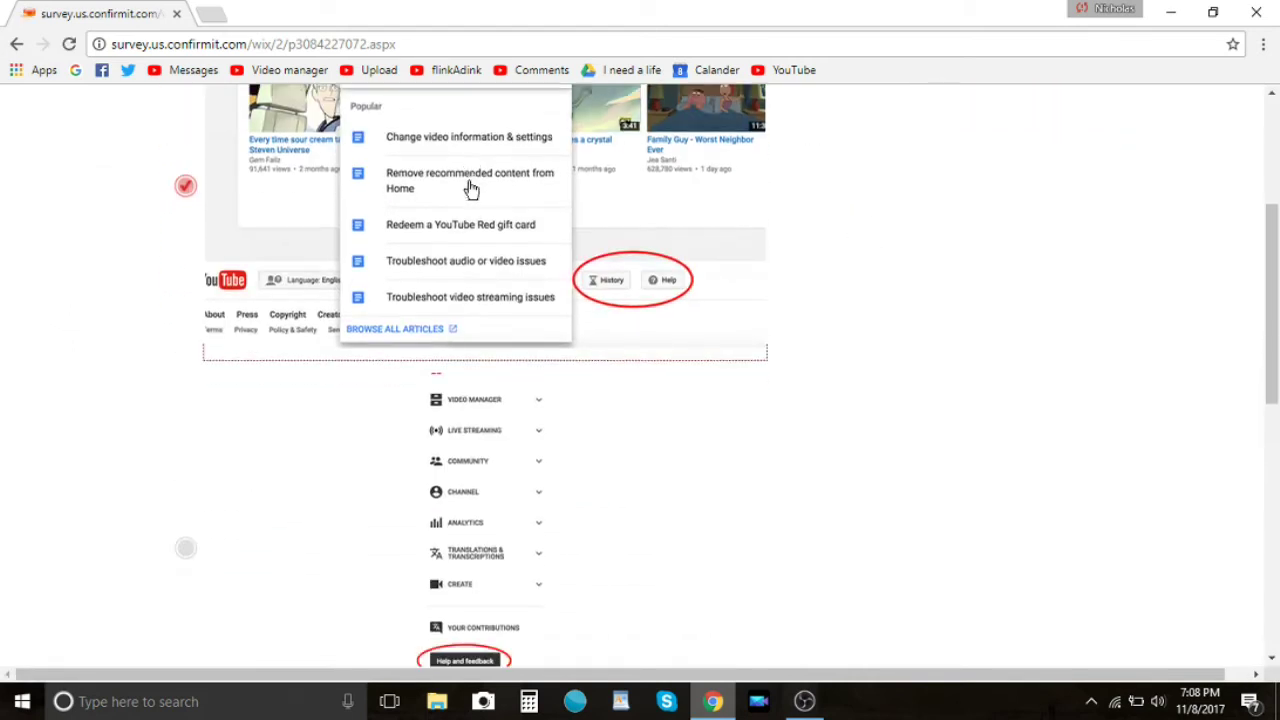
pyautogui.moveTo(1272, 350); pyautogui.dragTo(1277, 413)
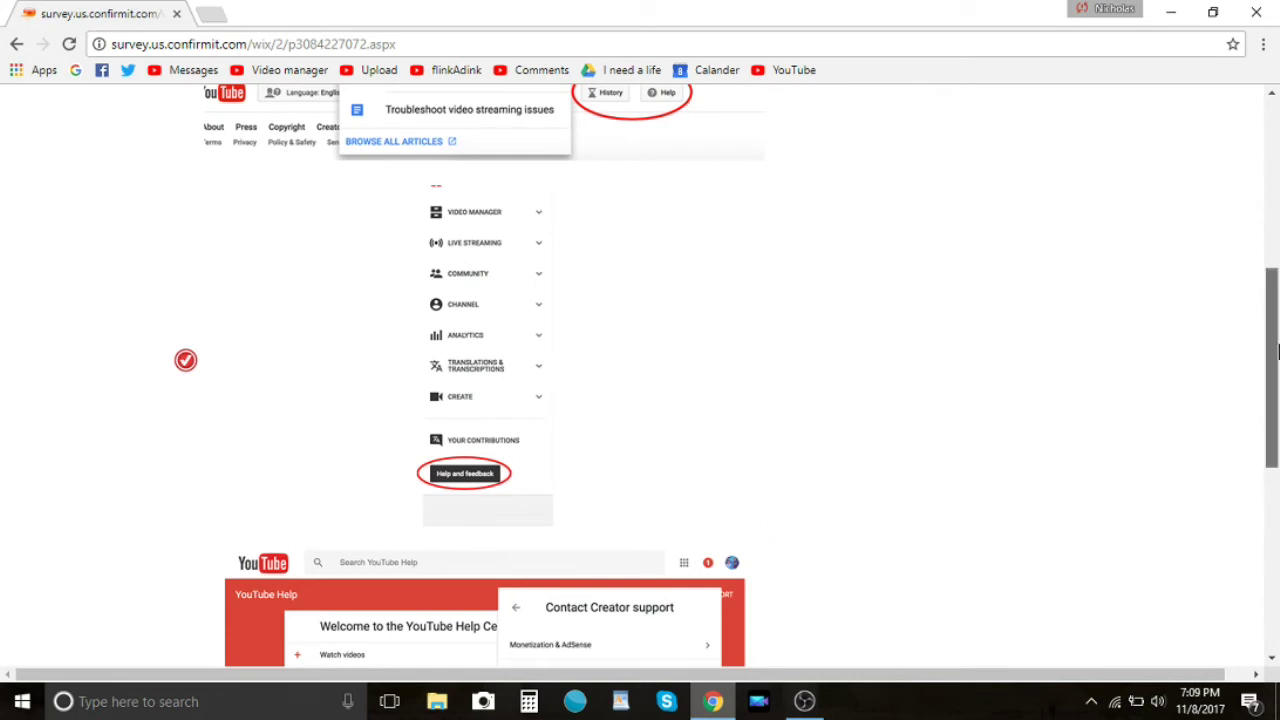
pyautogui.moveTo(1277, 350); pyautogui.dragTo(1277, 487)
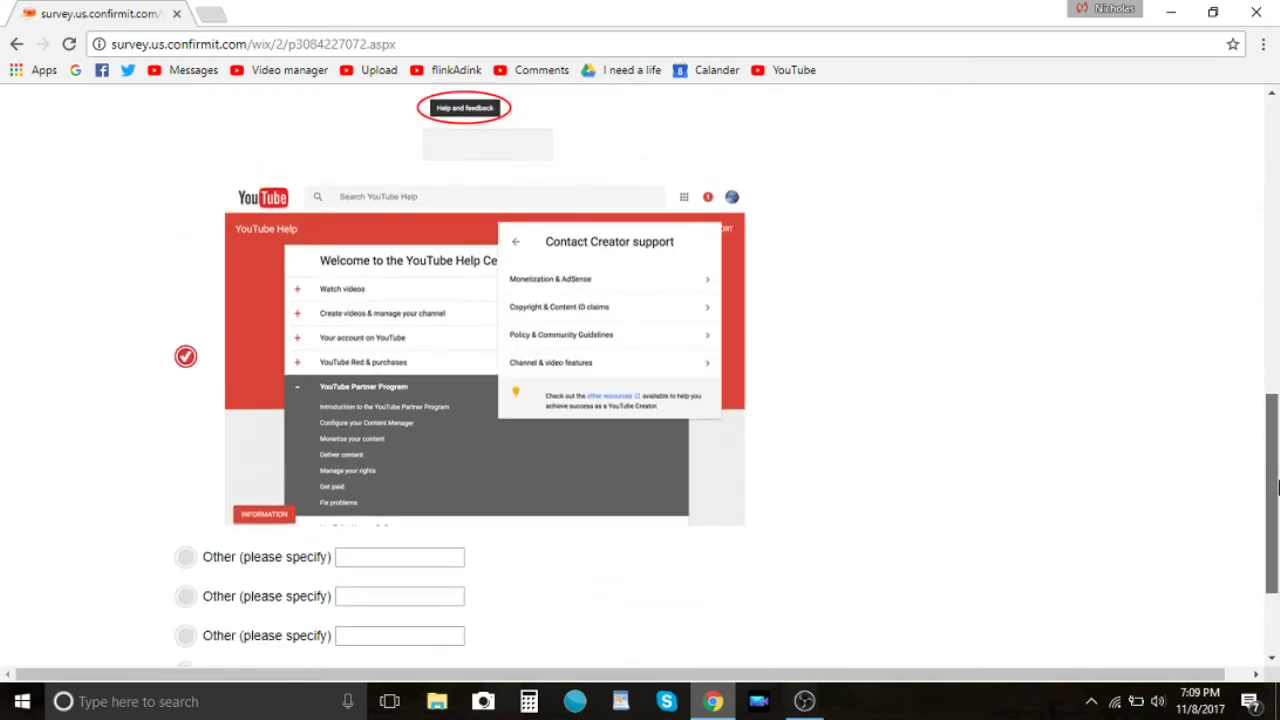
# Add "Fuck you mean boii?" as an Other way of contacting YouTube Support and continue the survey
pyautogui.scroll(-1, 1234, 489)
pyautogui.scroll(-2, 80, 388)
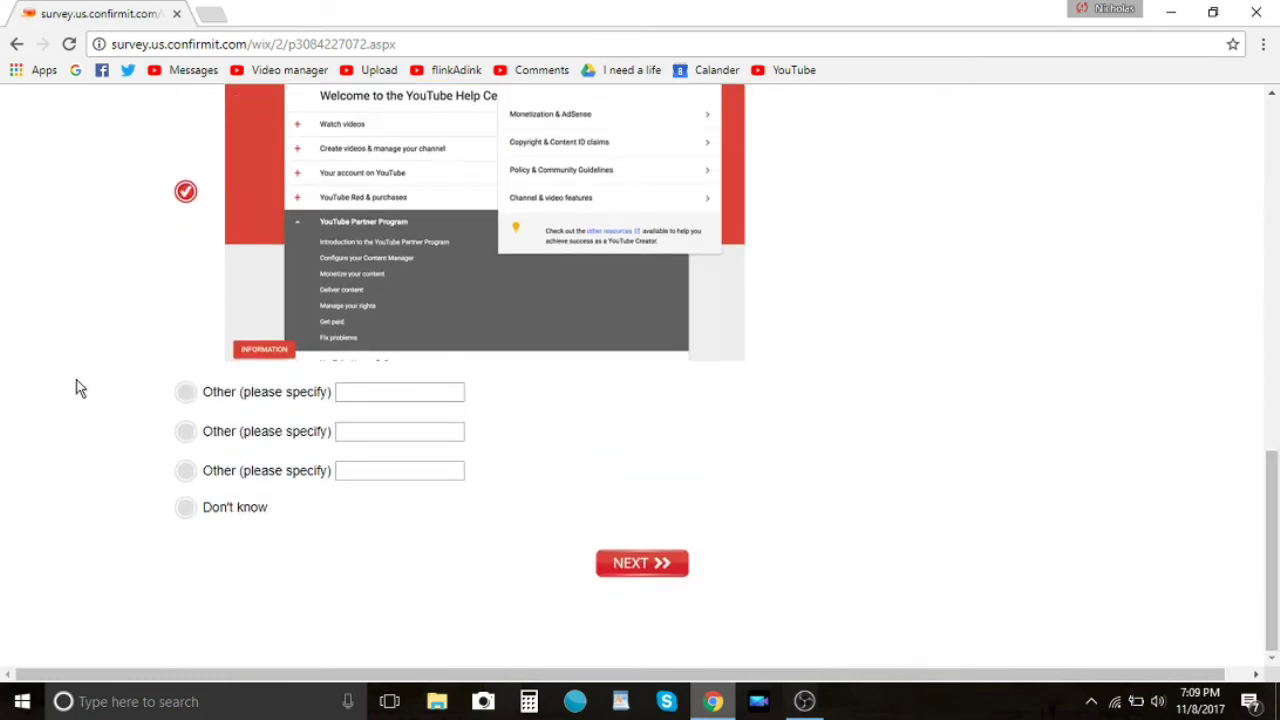
pyautogui.click(184, 393)
pyautogui.click(378, 391)
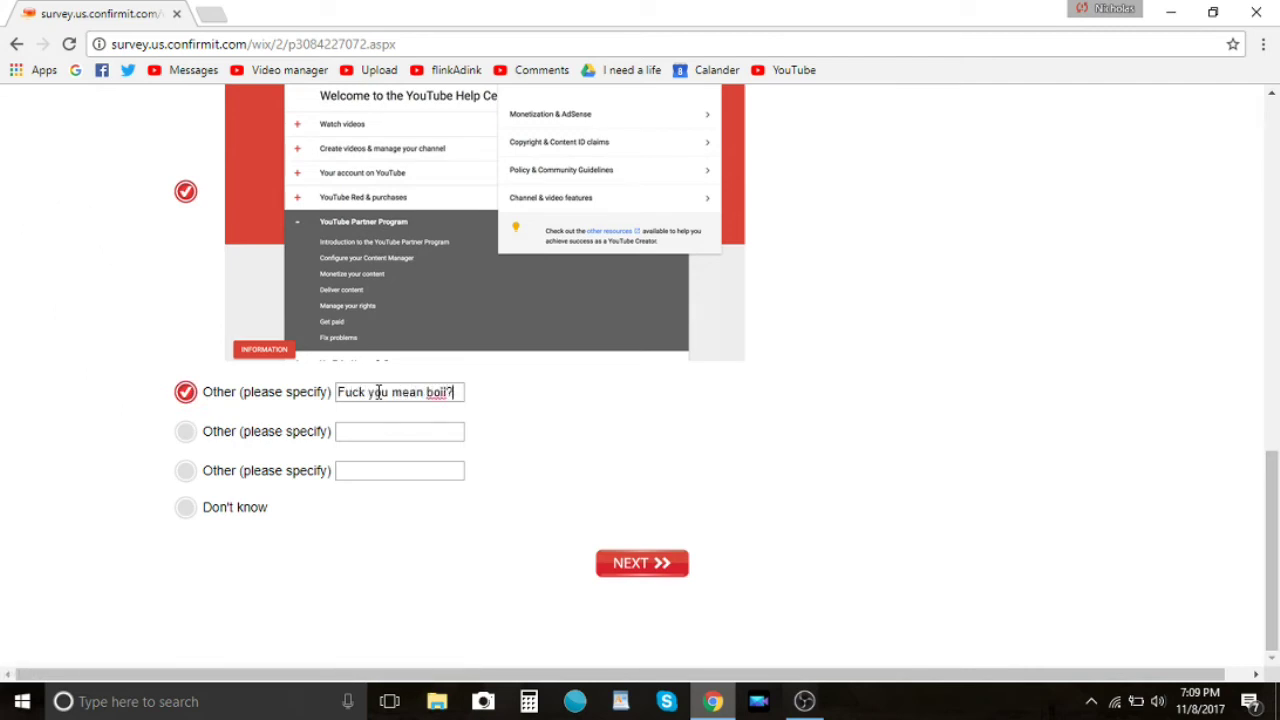
pyautogui.click(642, 563)
# Select the custom "Fuck you mean boii?" answer as the method used to contact YouTube Support and continue the survey
pyautogui.moveTo(160, 280); pyautogui.dragTo(396, 282)
pyautogui.click(445, 287)
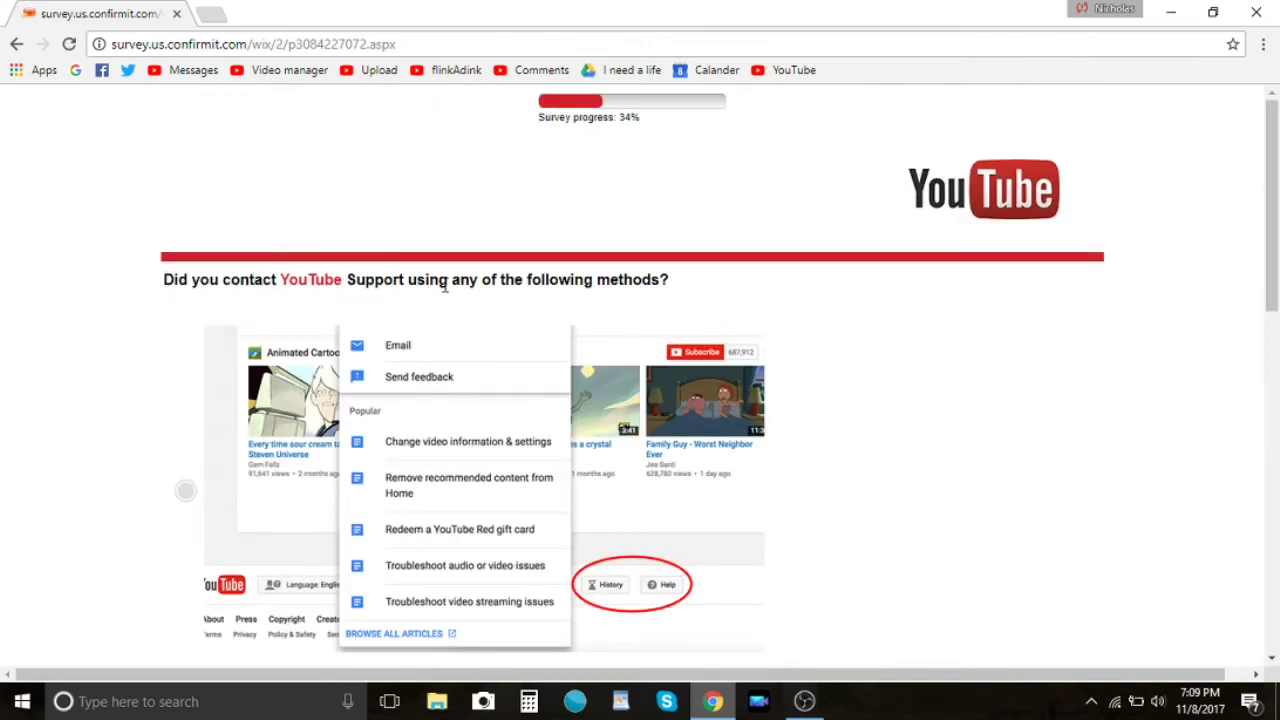
pyautogui.scroll(-1, 663, 280)
pyautogui.click(449, 332)
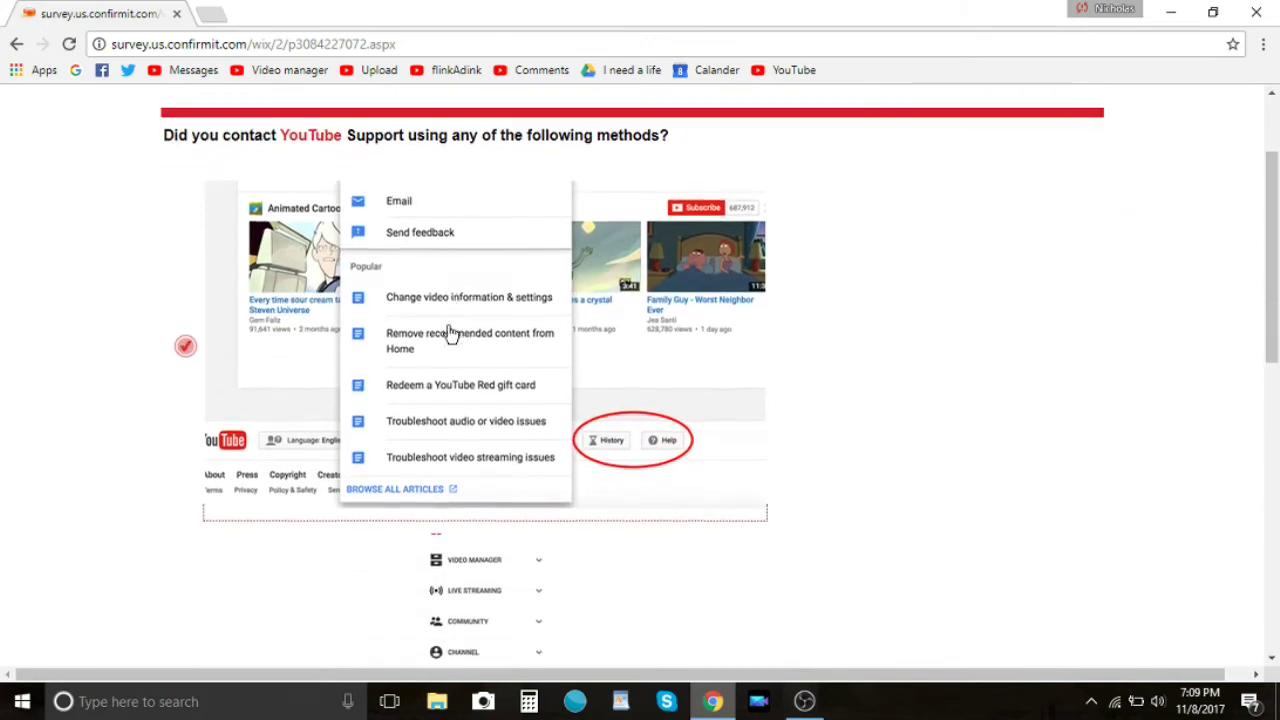
pyautogui.scroll(-7, 449, 332)
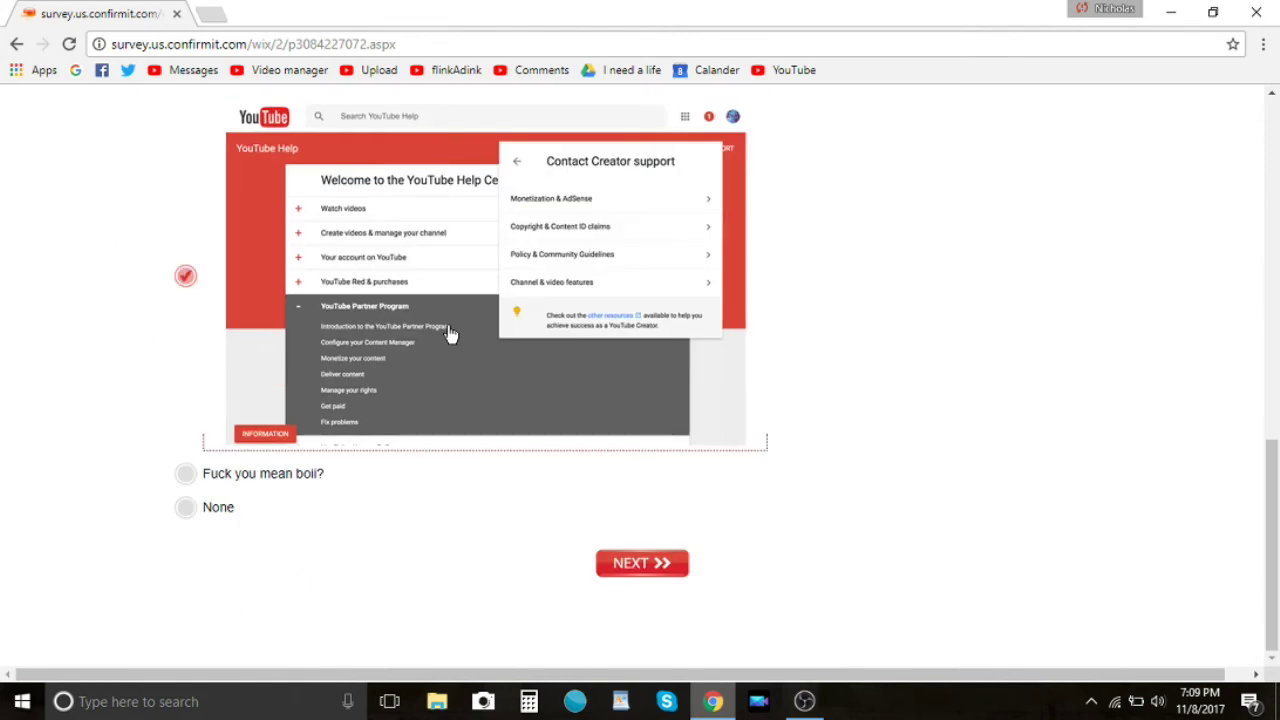
pyautogui.click(196, 482)
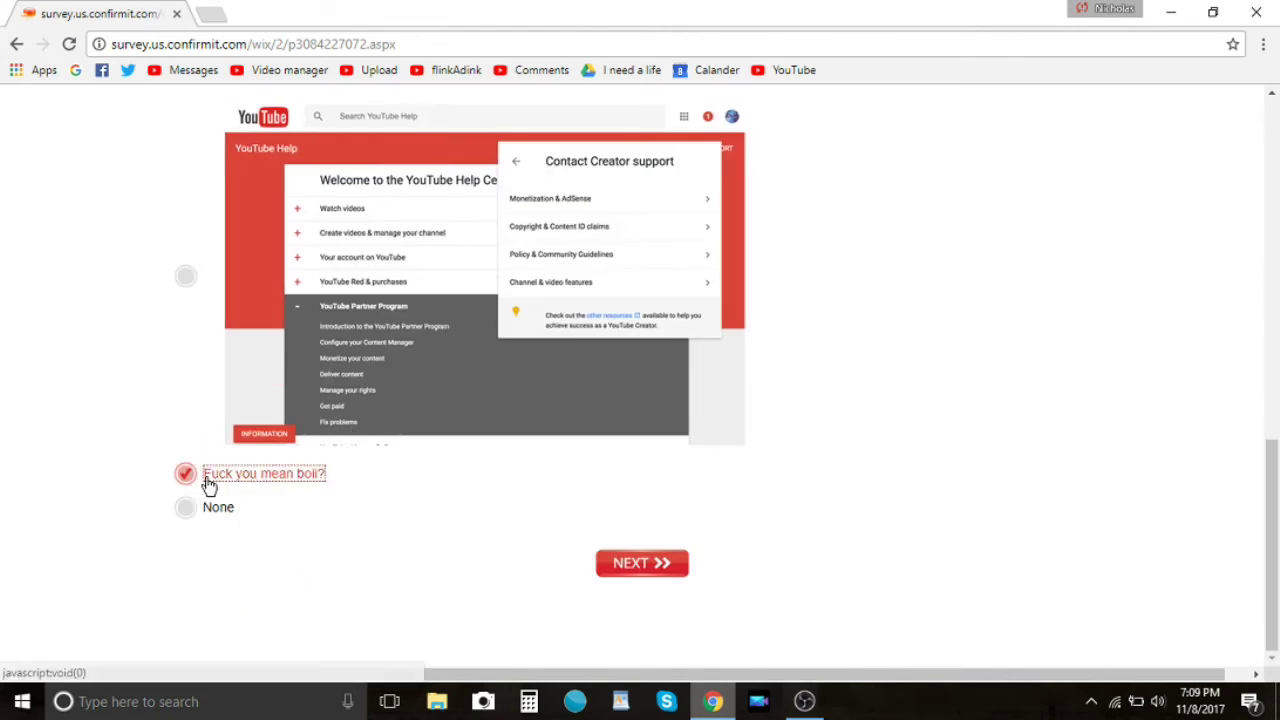
pyautogui.click(636, 572)
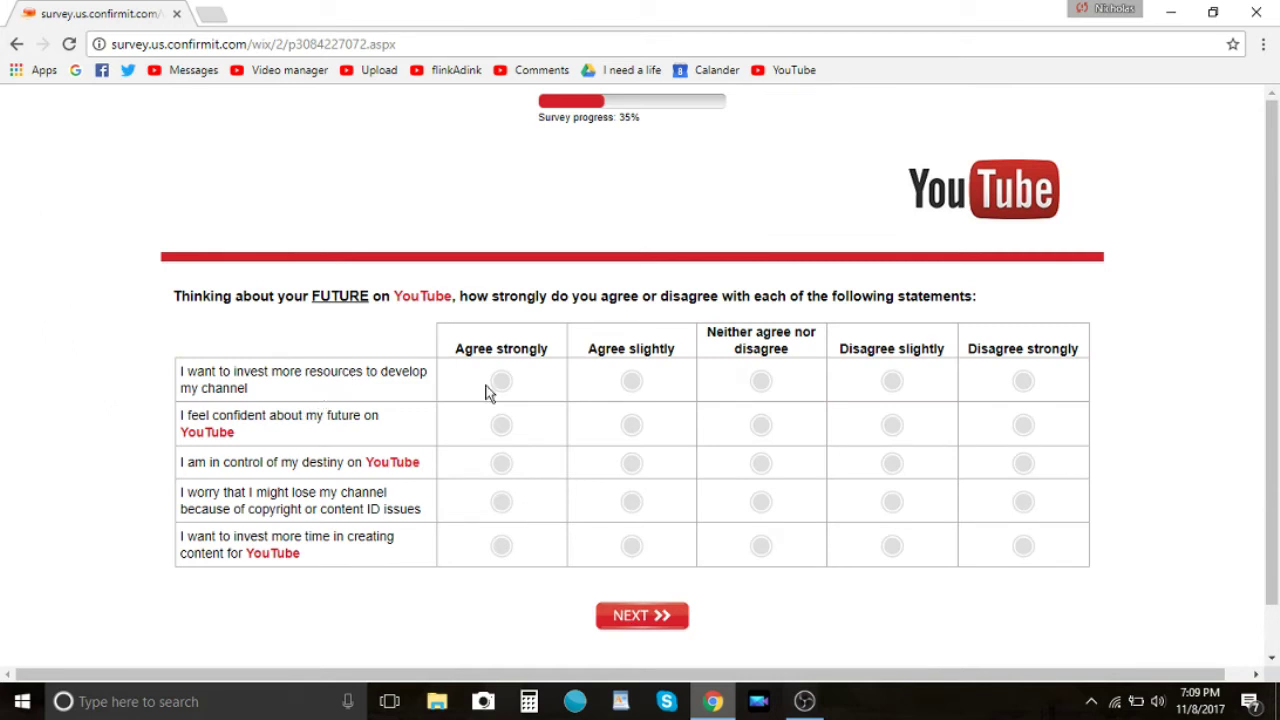
# Rate investing more resources as Agree slightly, and both confidence in the future and control of destiny on YouTube as Neither agree nor disagree
pyautogui.click(630, 384)
pyautogui.tripleClick(201, 410)
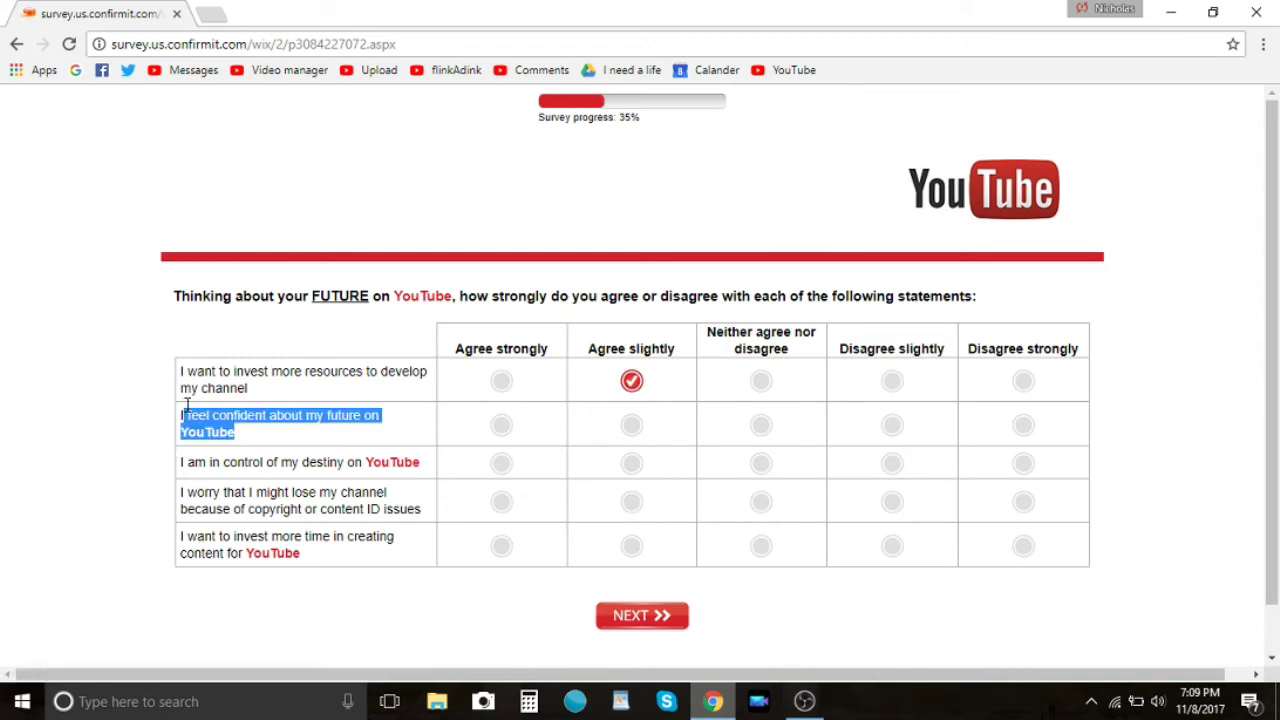
pyautogui.click(190, 415)
pyautogui.click(761, 425)
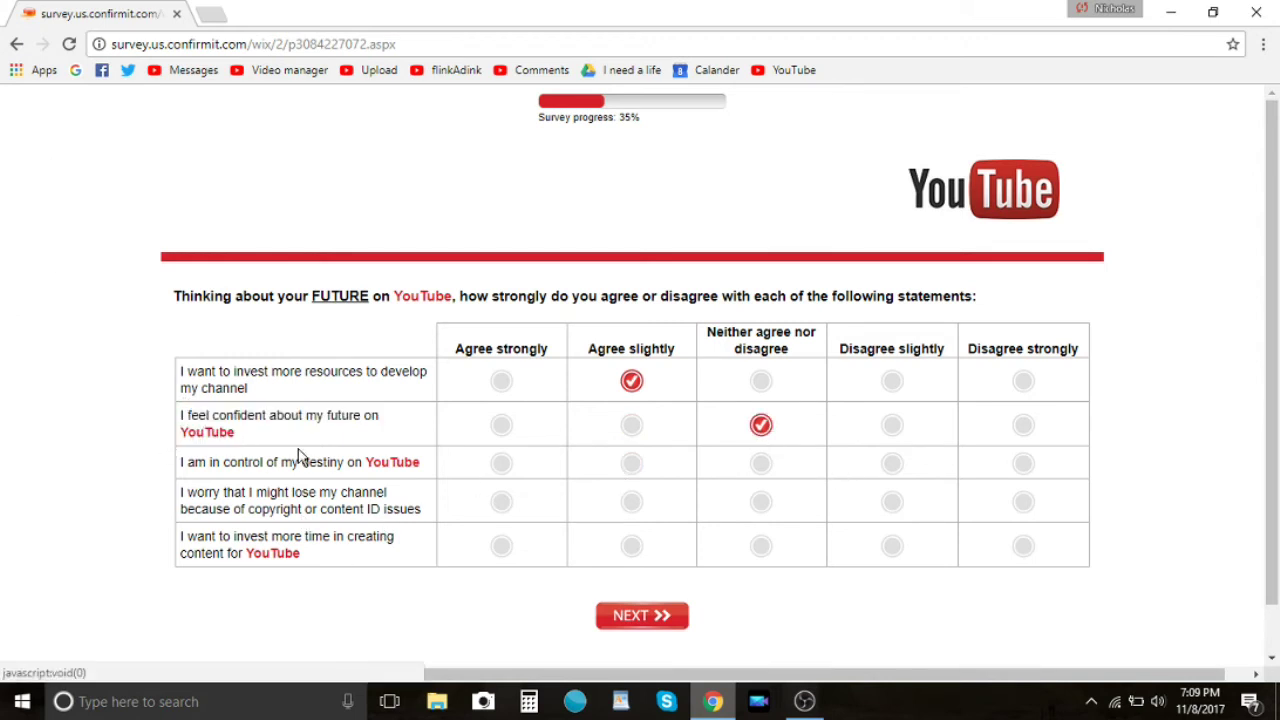
pyautogui.moveTo(181, 462); pyautogui.dragTo(382, 462)
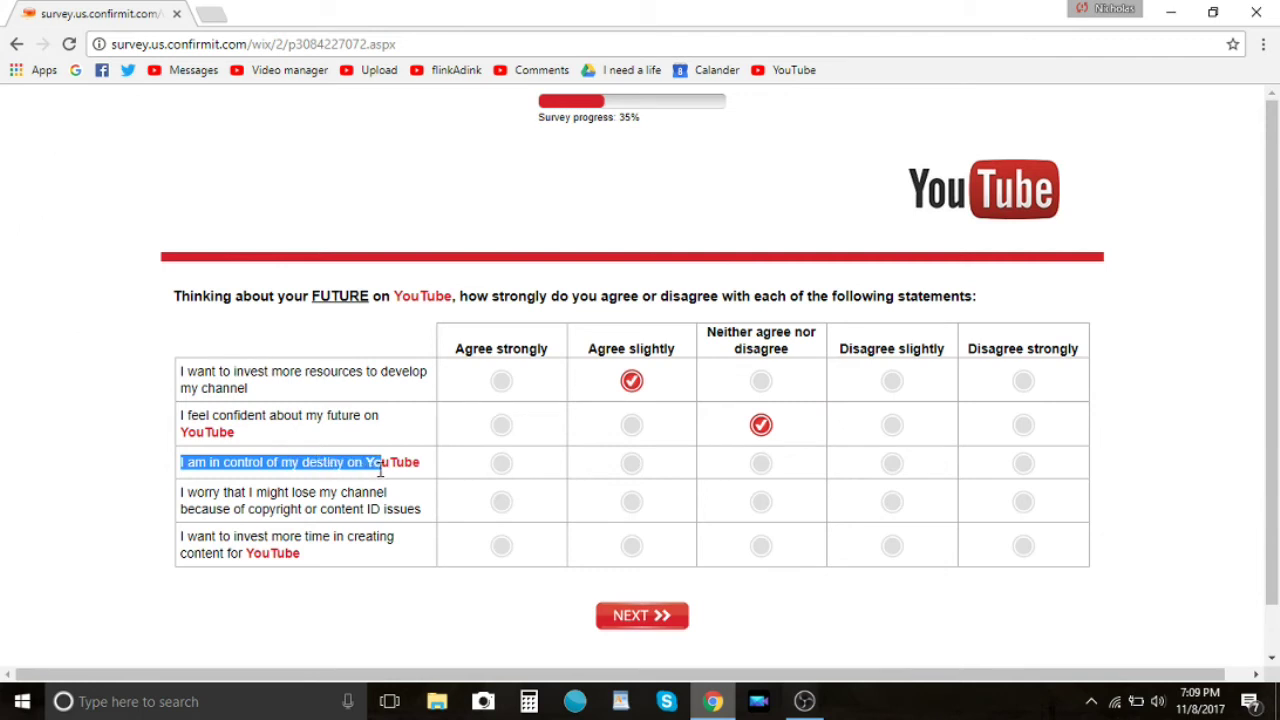
pyautogui.click(893, 470)
pyautogui.moveTo(422, 511); pyautogui.dragTo(179, 490)
pyautogui.click(762, 468)
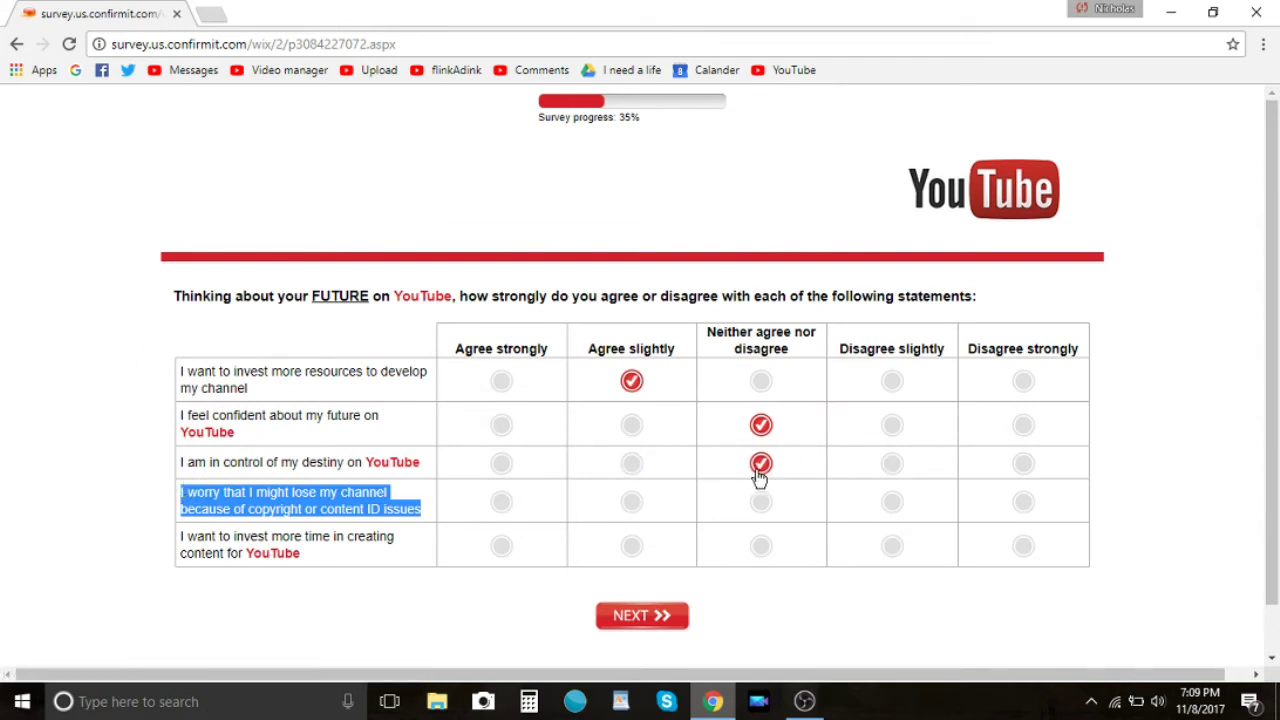
# Rate wanting to invest more time in creating content as Neither agree nor disagree and submit the page
pyautogui.moveTo(422, 508); pyautogui.dragTo(181, 492)
pyautogui.moveTo(302, 553); pyautogui.dragTo(182, 540)
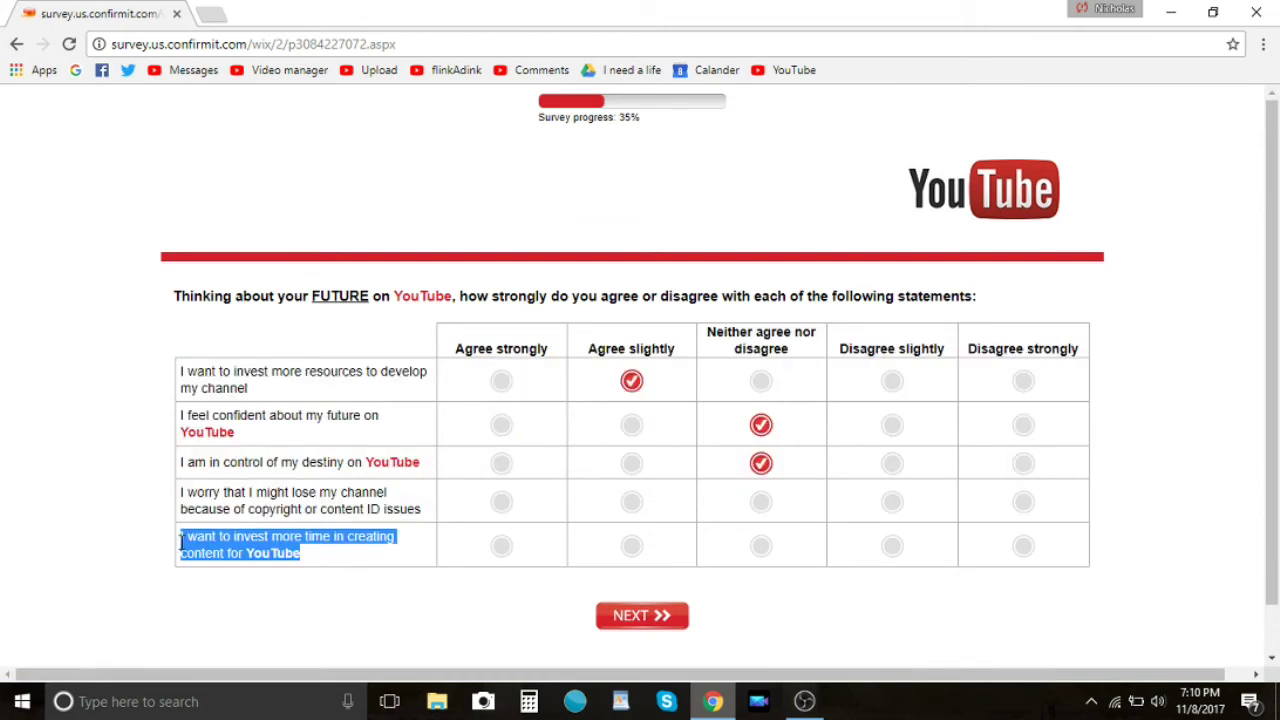
pyautogui.click(768, 547)
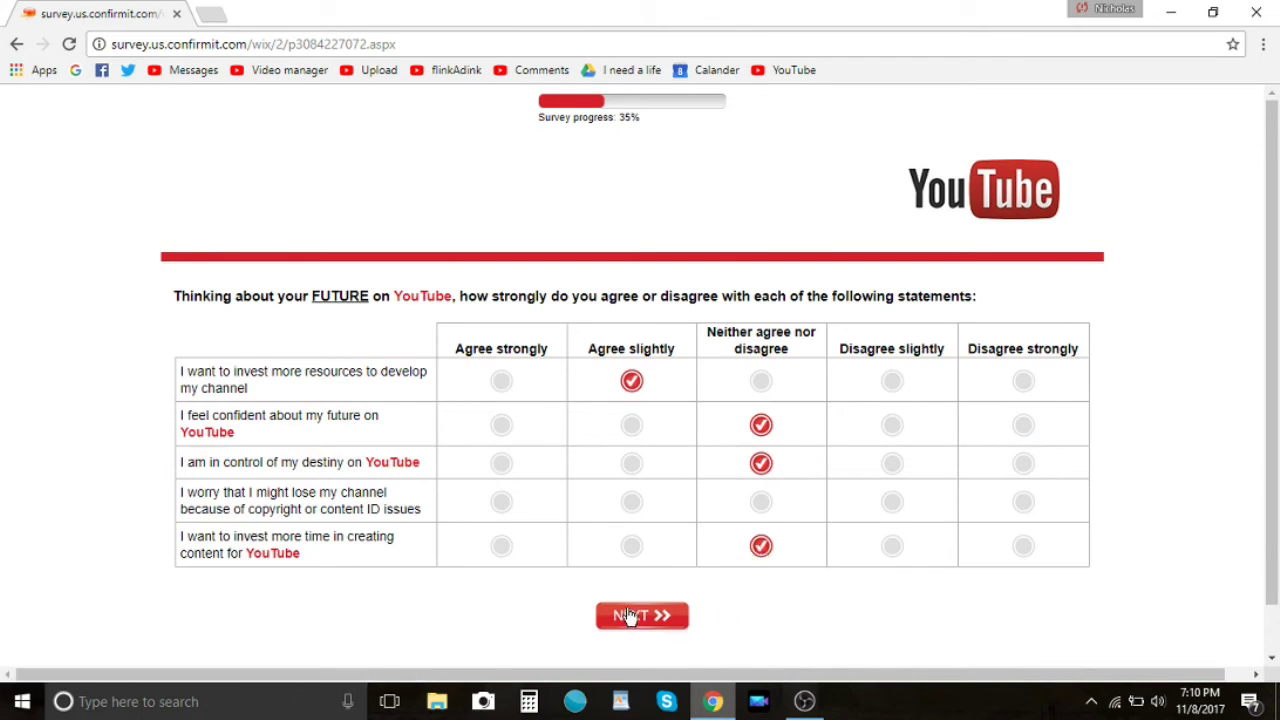
pyautogui.scroll(-1, 630, 615)
pyautogui.scroll(1, 540, 606)
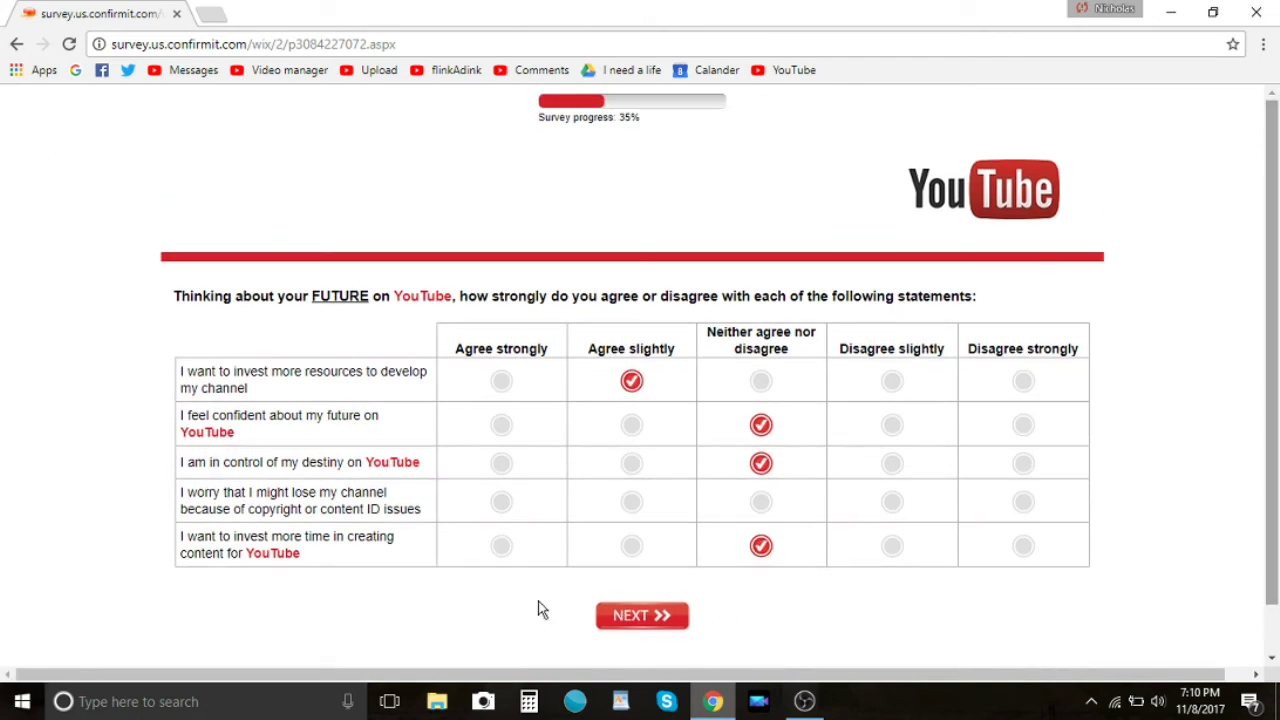
pyautogui.click(620, 620)
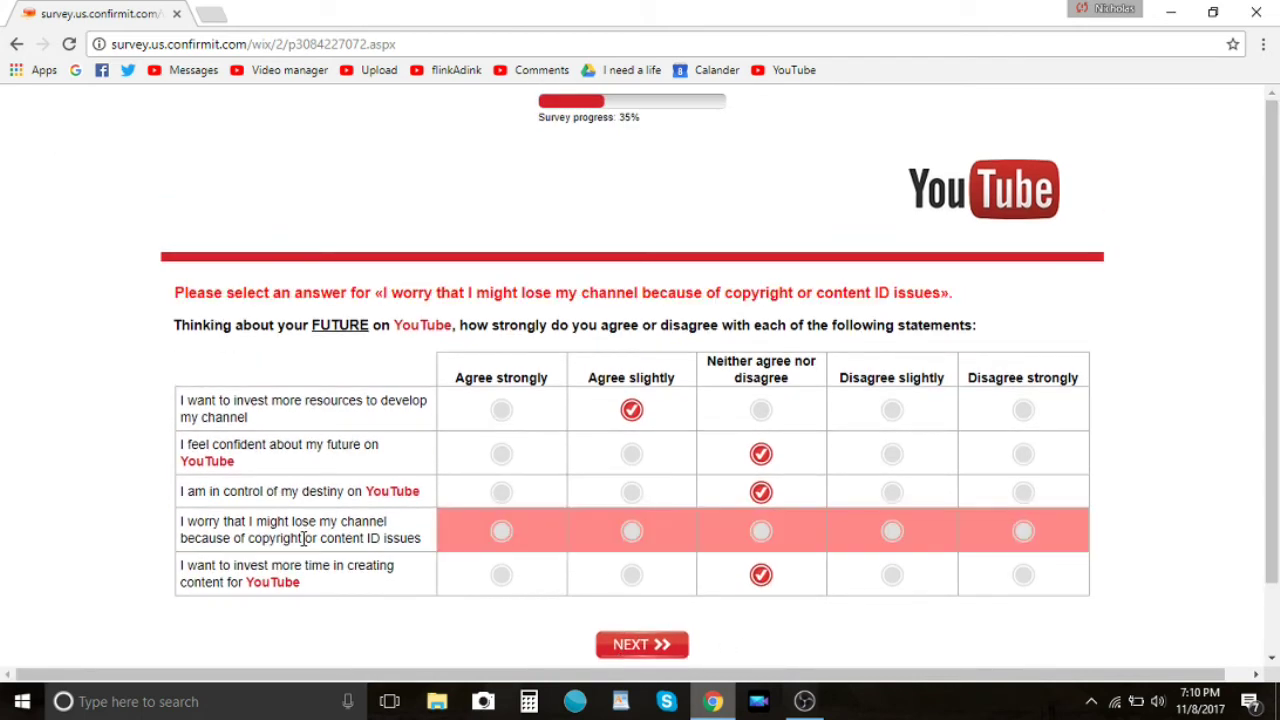
# Review the unanswered statement about worrying to lose the channel because of copyright or content ID issues
pyautogui.scroll(-1, 640, 580)
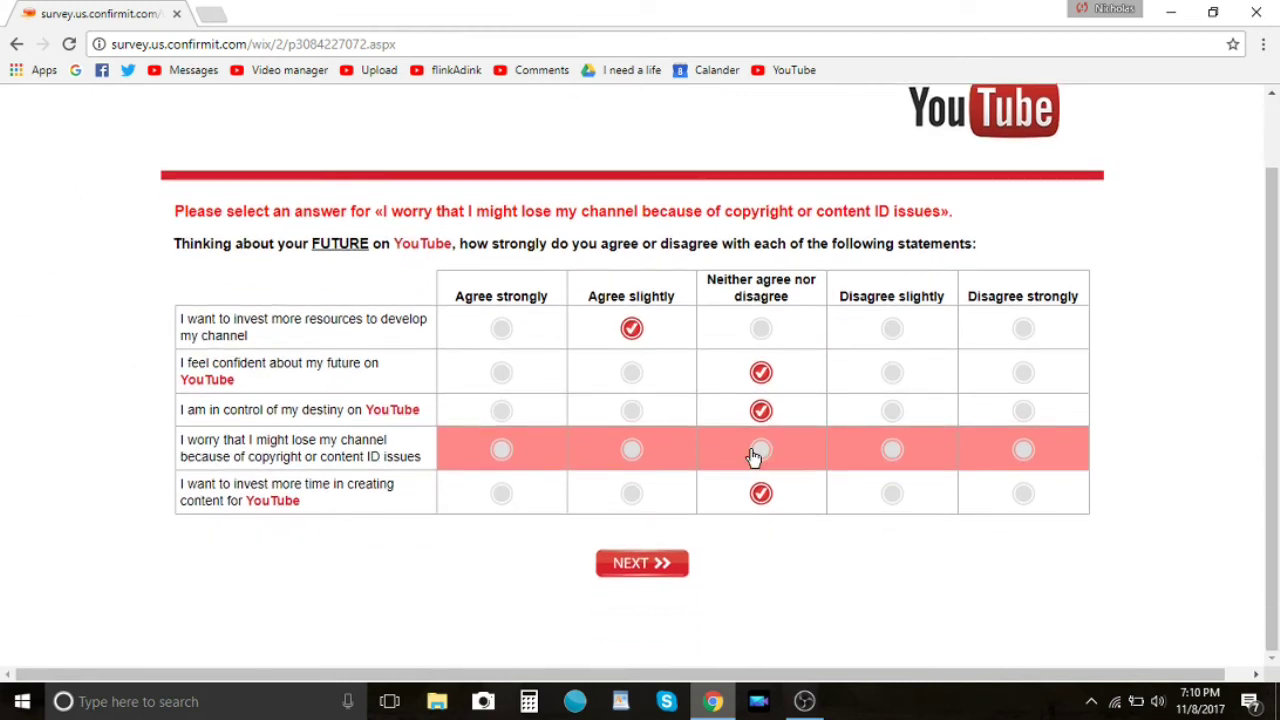
pyautogui.click(758, 452)
pyautogui.moveTo(182, 440); pyautogui.dragTo(385, 456)
pyautogui.click(361, 455)
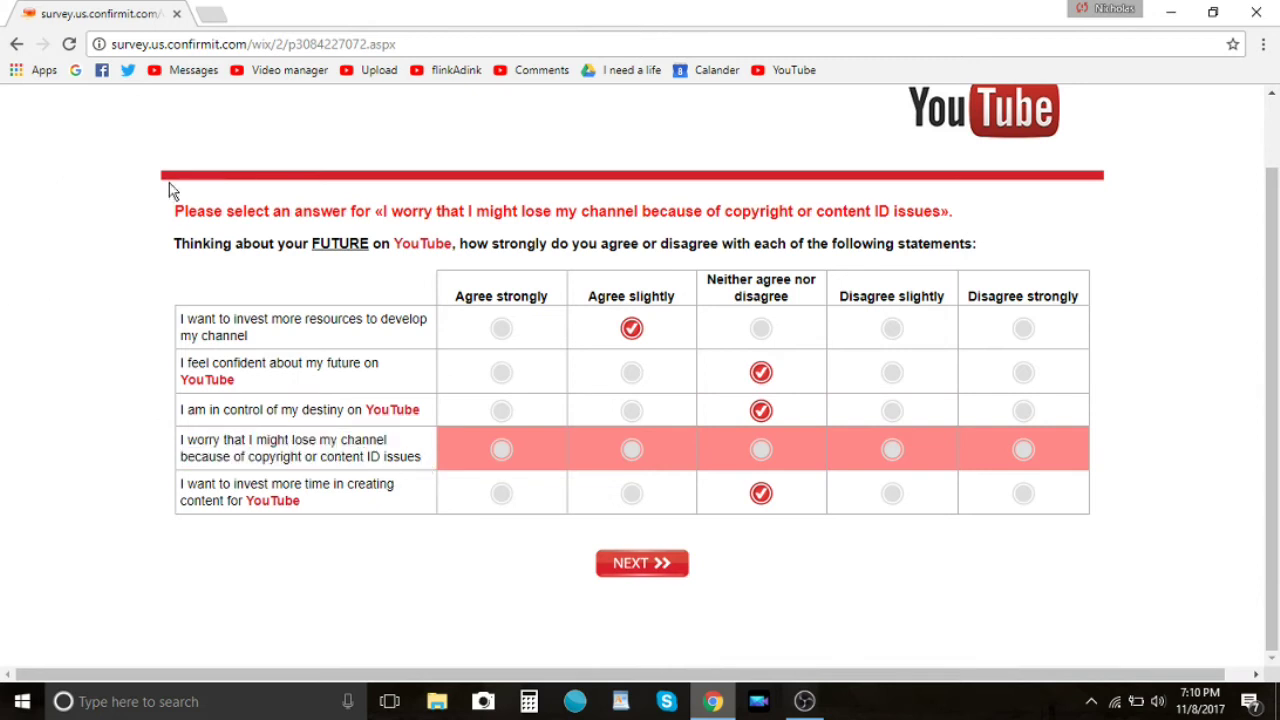
# Try to view the previous survey page in a separate tab, and close that tab
pyautogui.middleClick(16, 46)
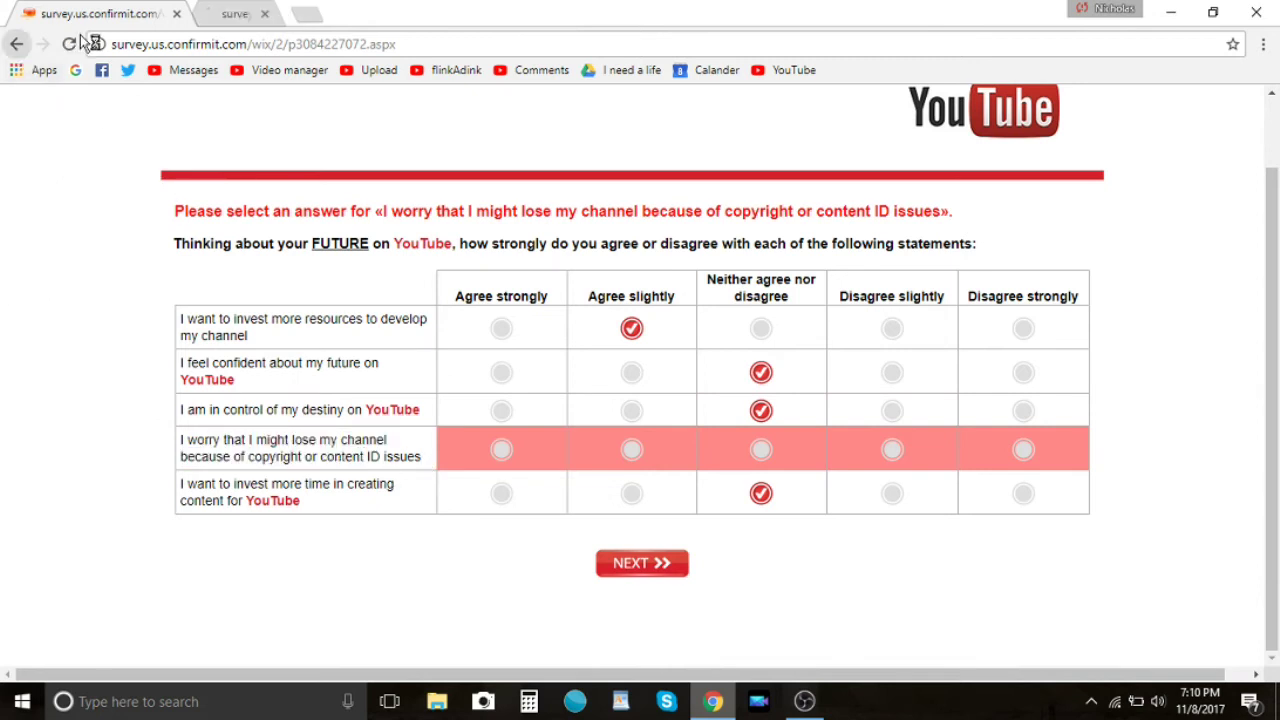
pyautogui.click(256, 10)
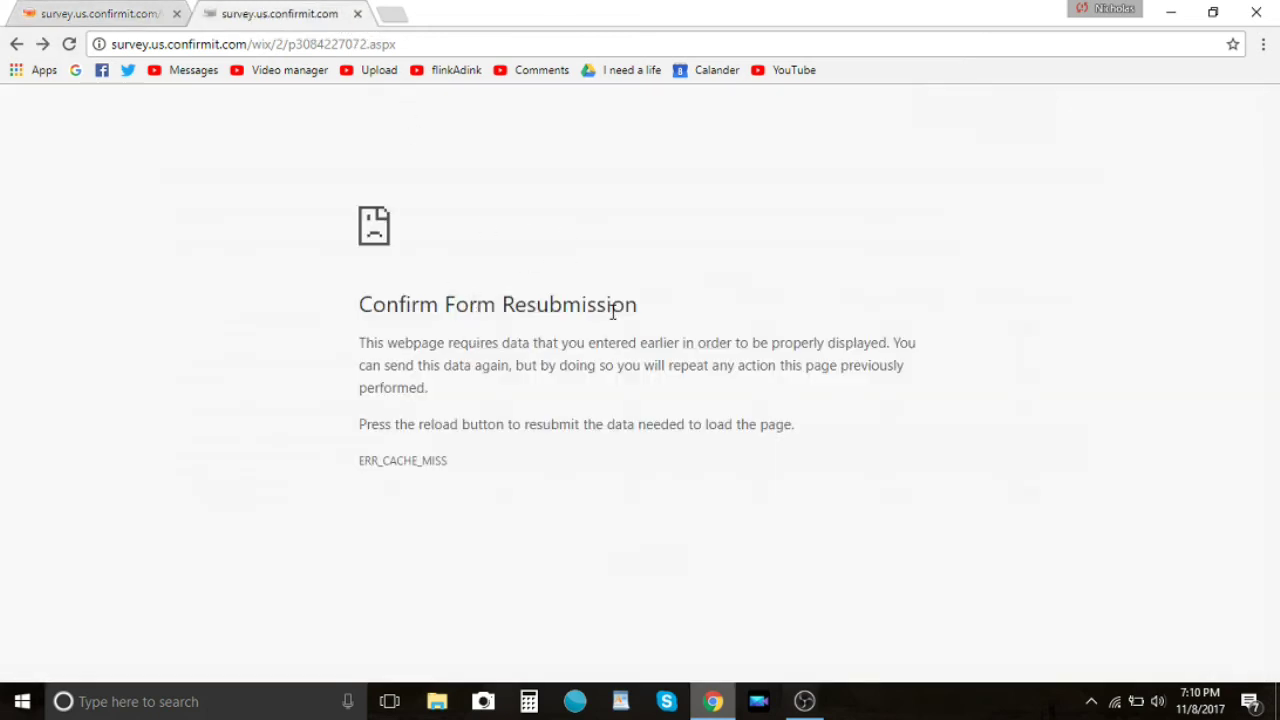
pyautogui.moveTo(613, 313); pyautogui.dragTo(449, 304)
pyautogui.hotkey('ctrl', 'w')
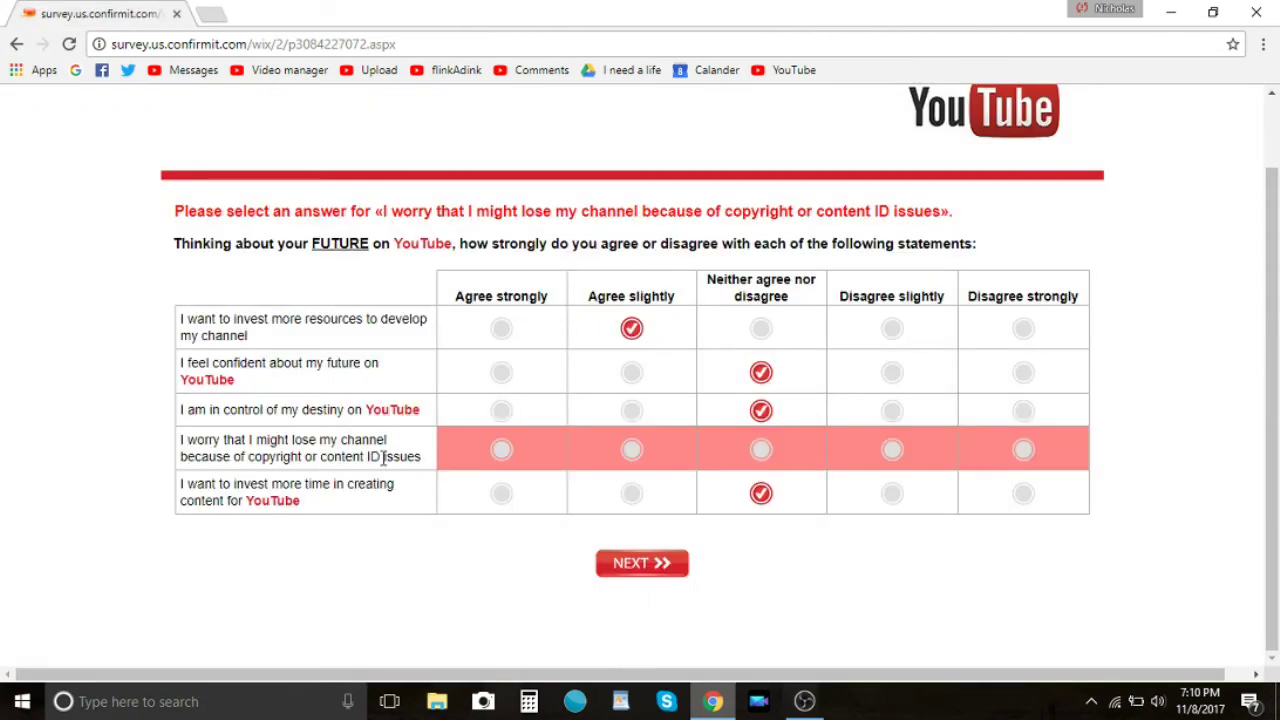
# Rate the worry about losing the channel over copyright or content ID issues as Disagree slightly and continue the survey
pyautogui.moveTo(418, 457); pyautogui.dragTo(183, 432)
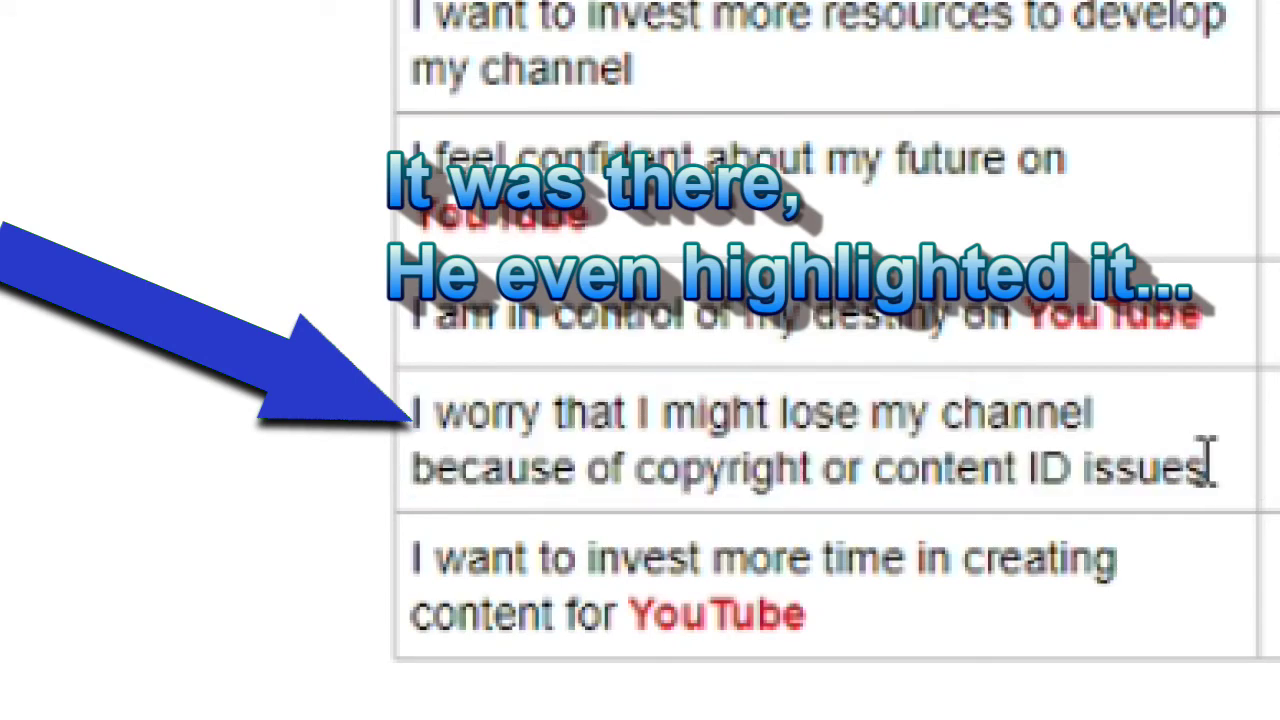
pyautogui.moveTo(1206, 457); pyautogui.dragTo(321, 405)
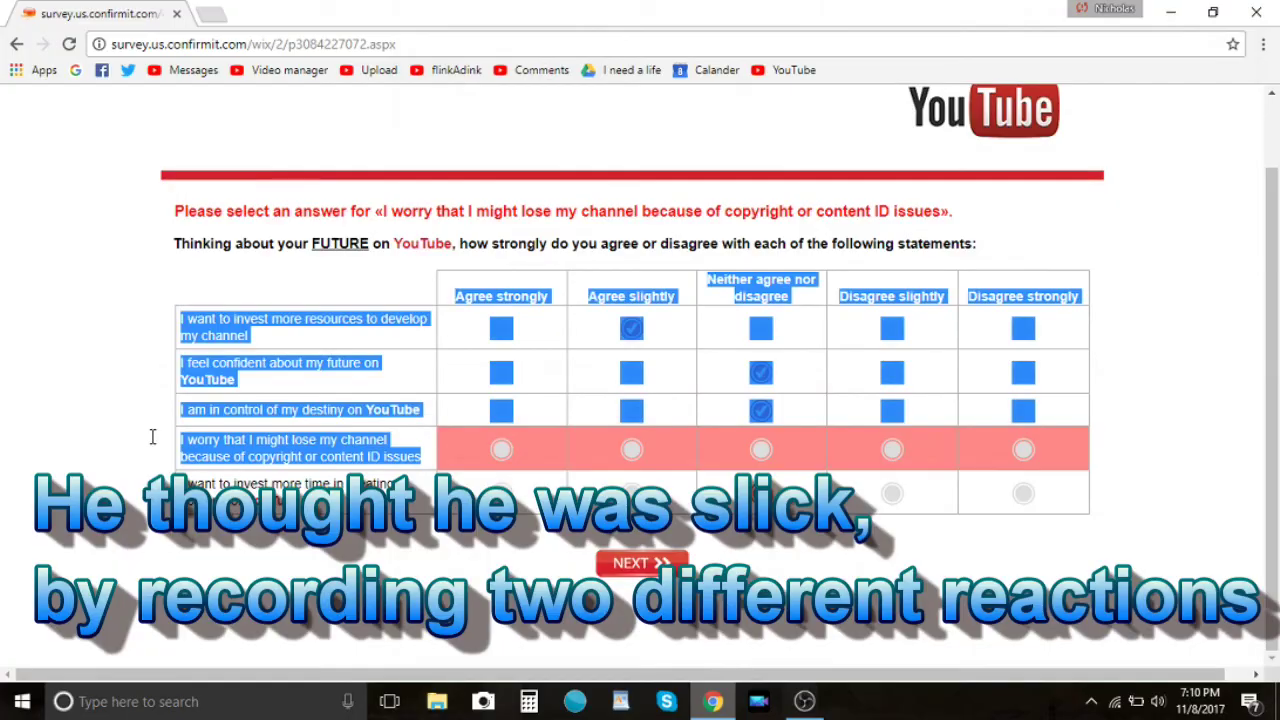
pyautogui.click(325, 460)
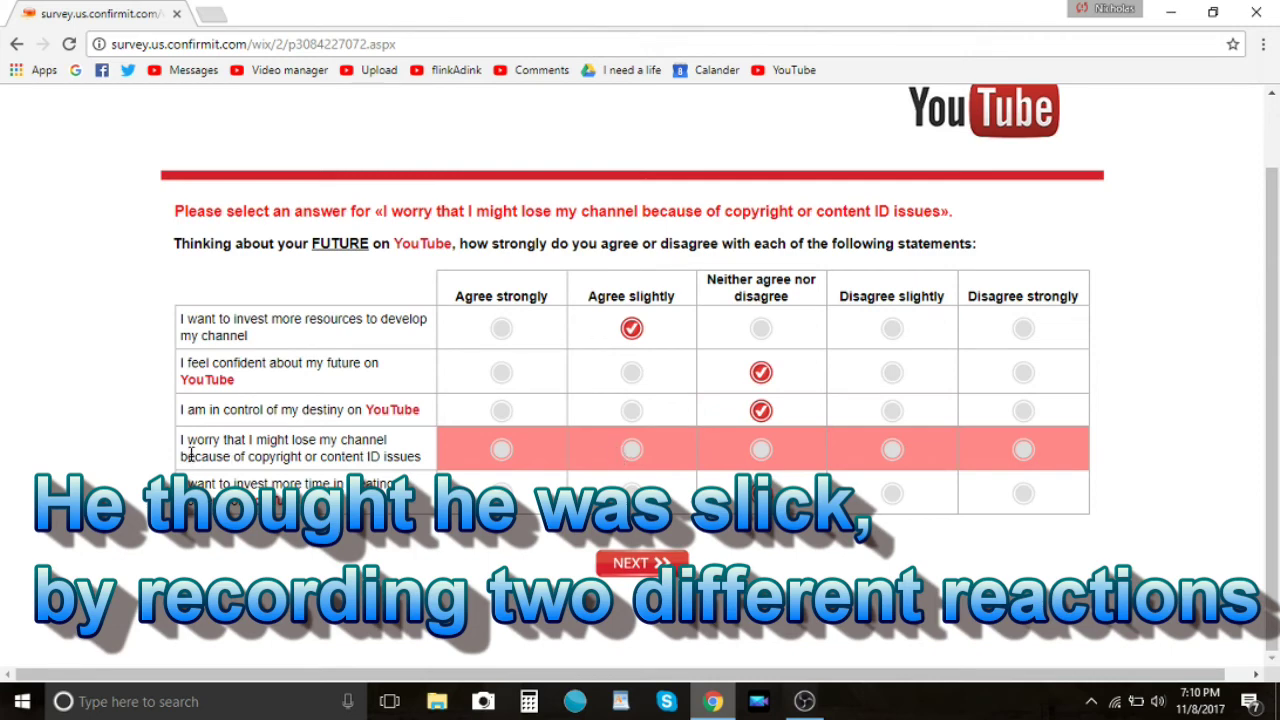
pyautogui.moveTo(181, 440); pyautogui.dragTo(414, 452)
pyautogui.click(417, 450)
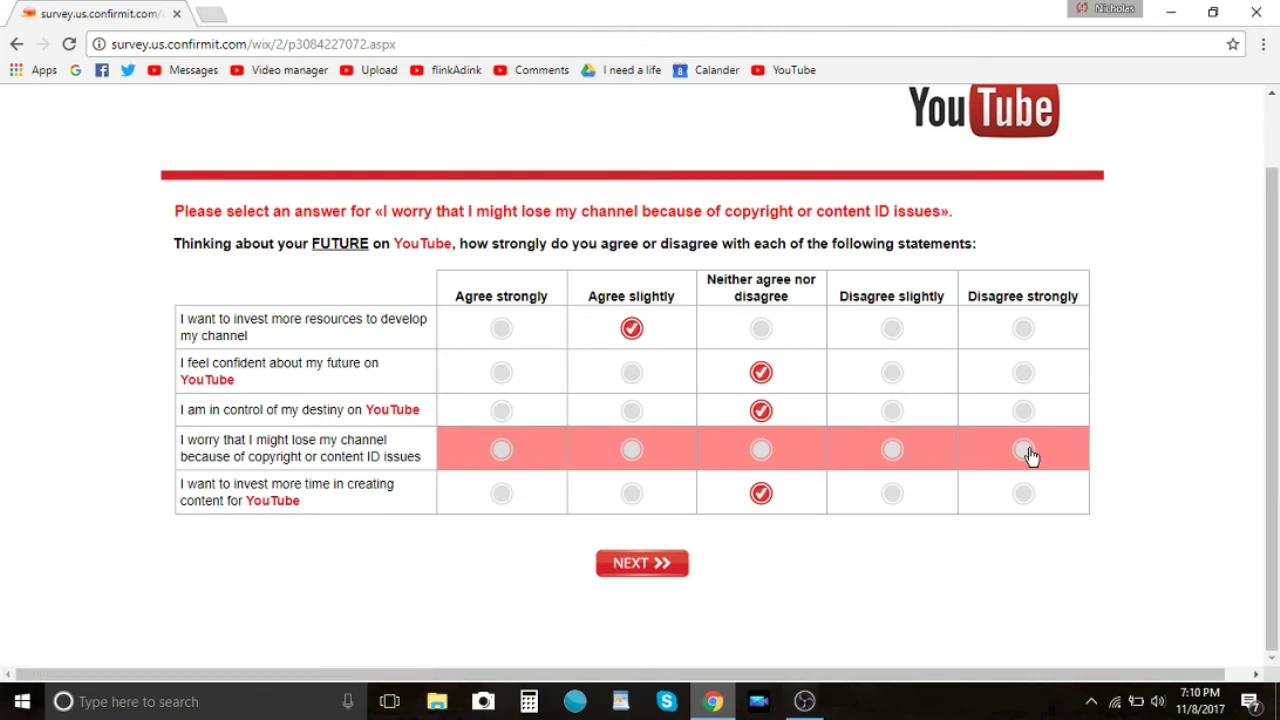
pyautogui.click(891, 455)
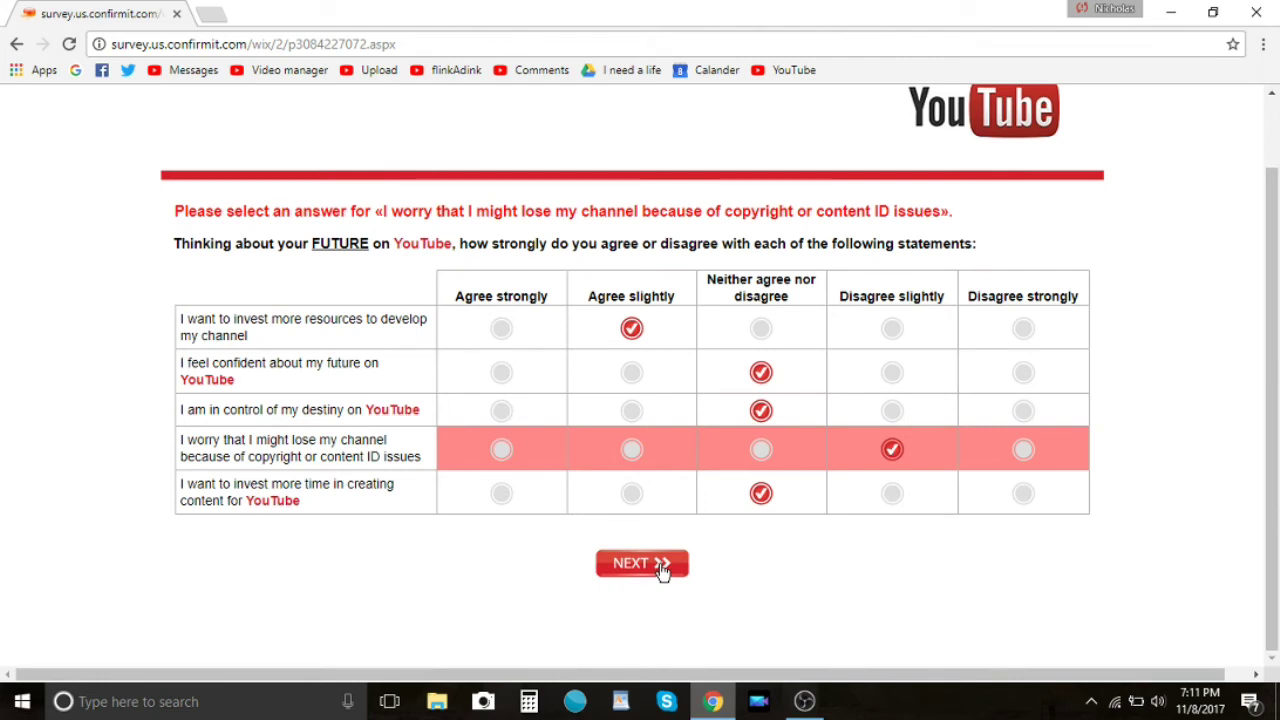
pyautogui.click(661, 565)
# Check the recording in OBS and return to the survey in Chrome
pyautogui.scroll(2, 537, 261)
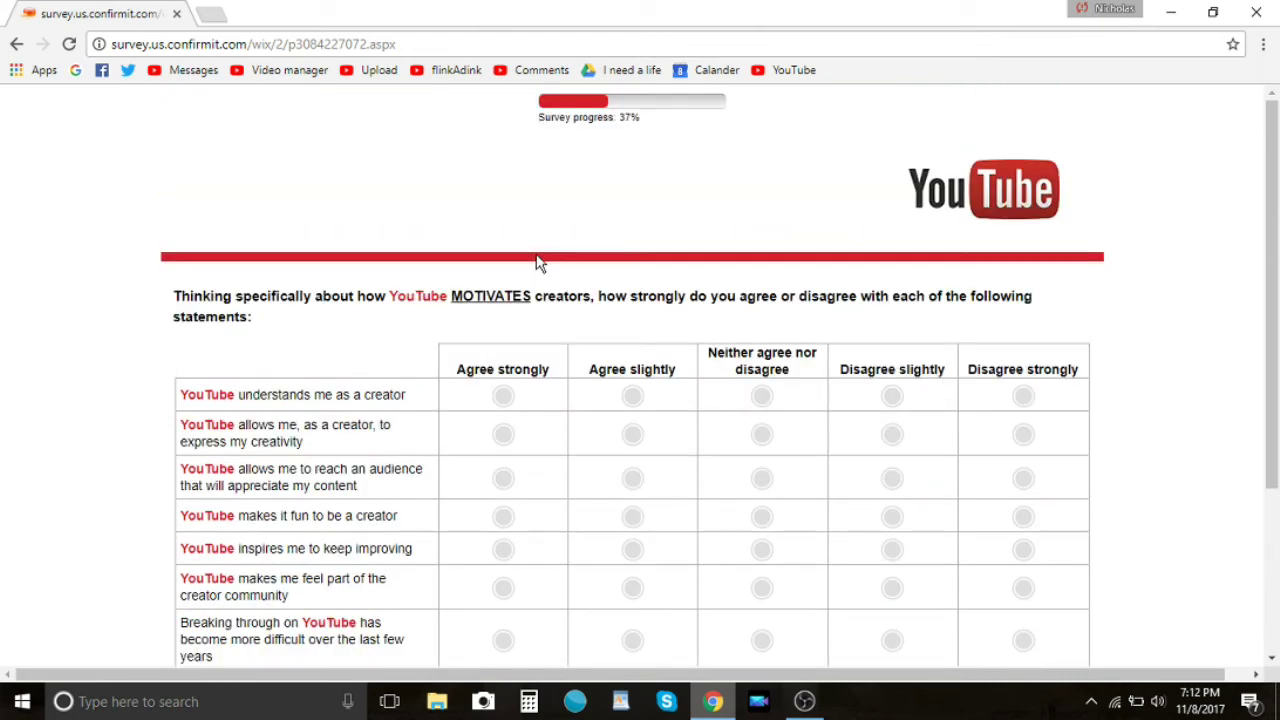
pyautogui.click(805, 701)
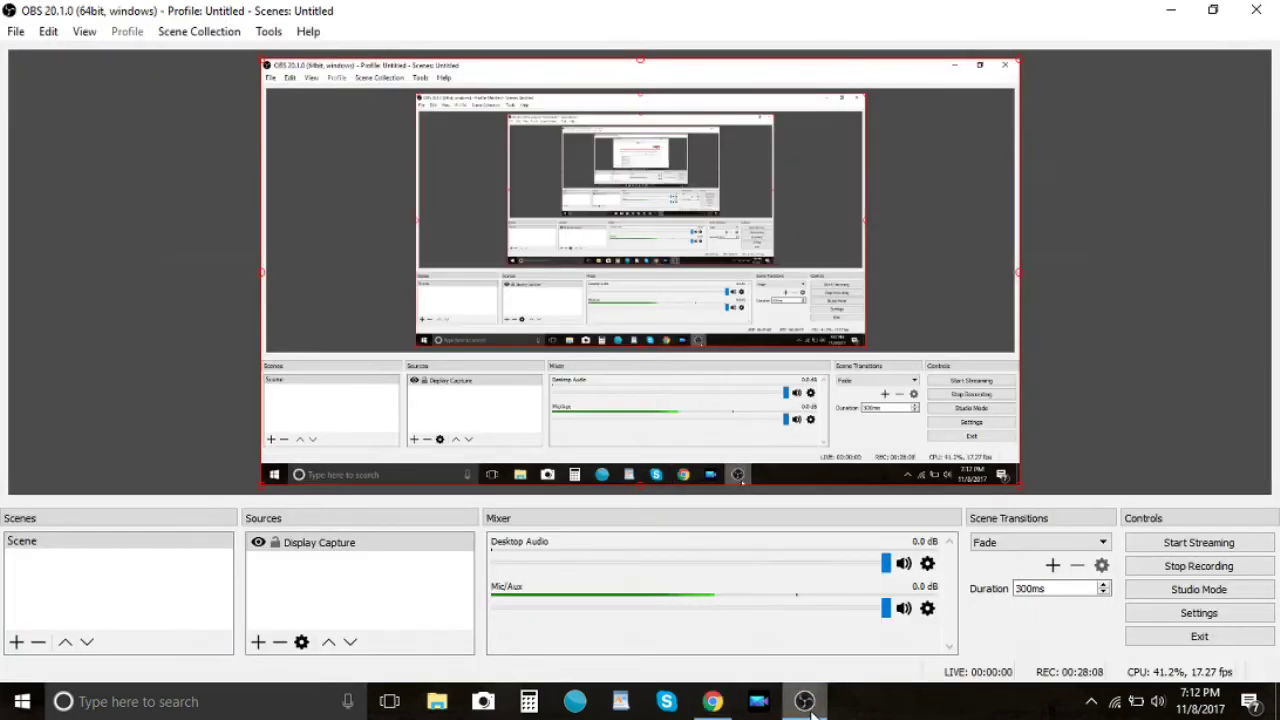
pyautogui.click(712, 701)
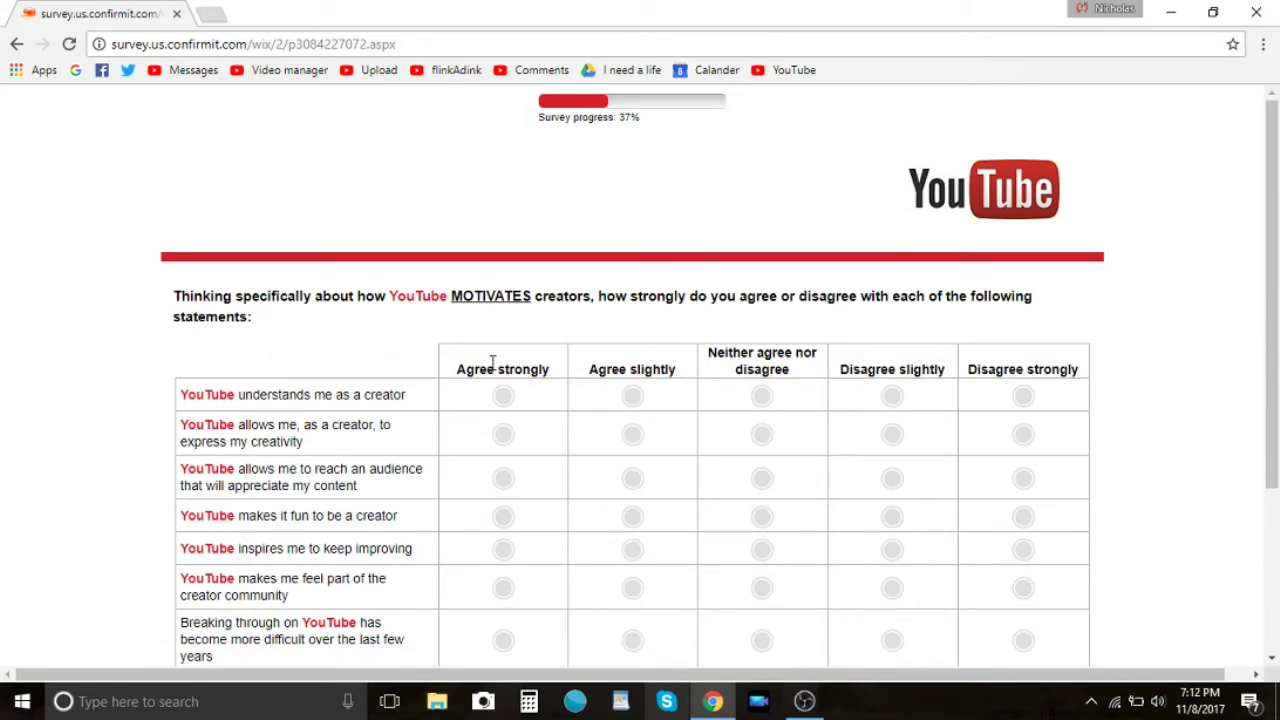
# Rate "YouTube understands me as a creator" as Disagree strongly and YouTube allowing creative expression as Disagree slightly
pyautogui.click(1023, 396)
pyautogui.scroll(-1, 596, 296)
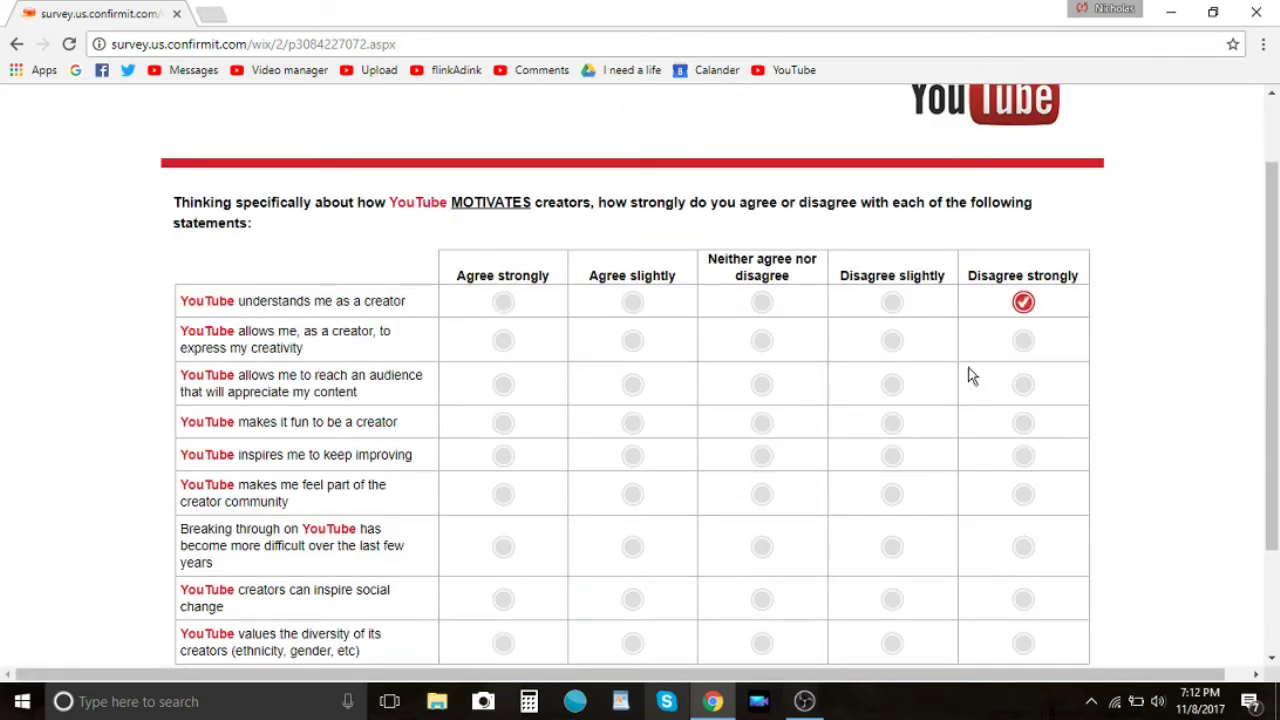
pyautogui.click(764, 343)
pyautogui.click(892, 348)
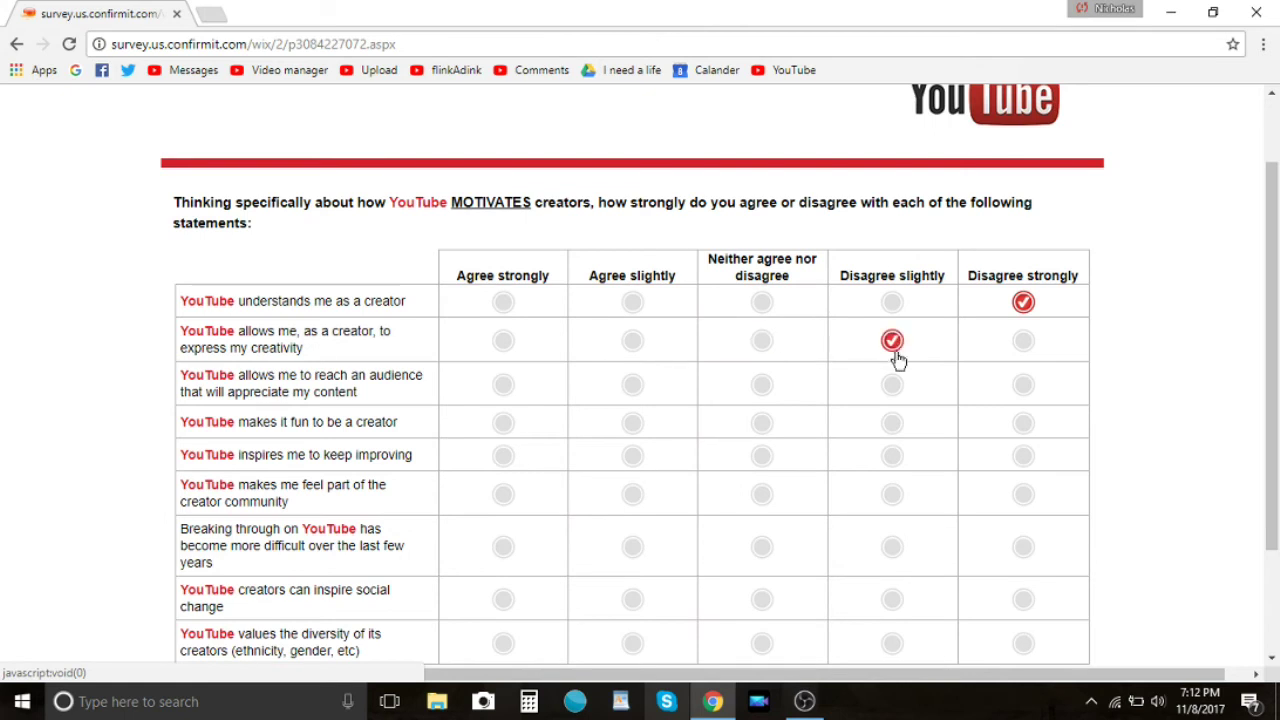
# Rate reaching an appreciative audience as Neither agree nor disagree, and fun, inspiration to improve and feeling part of the community as Disagree slightly
pyautogui.scroll(-1, 937, 374)
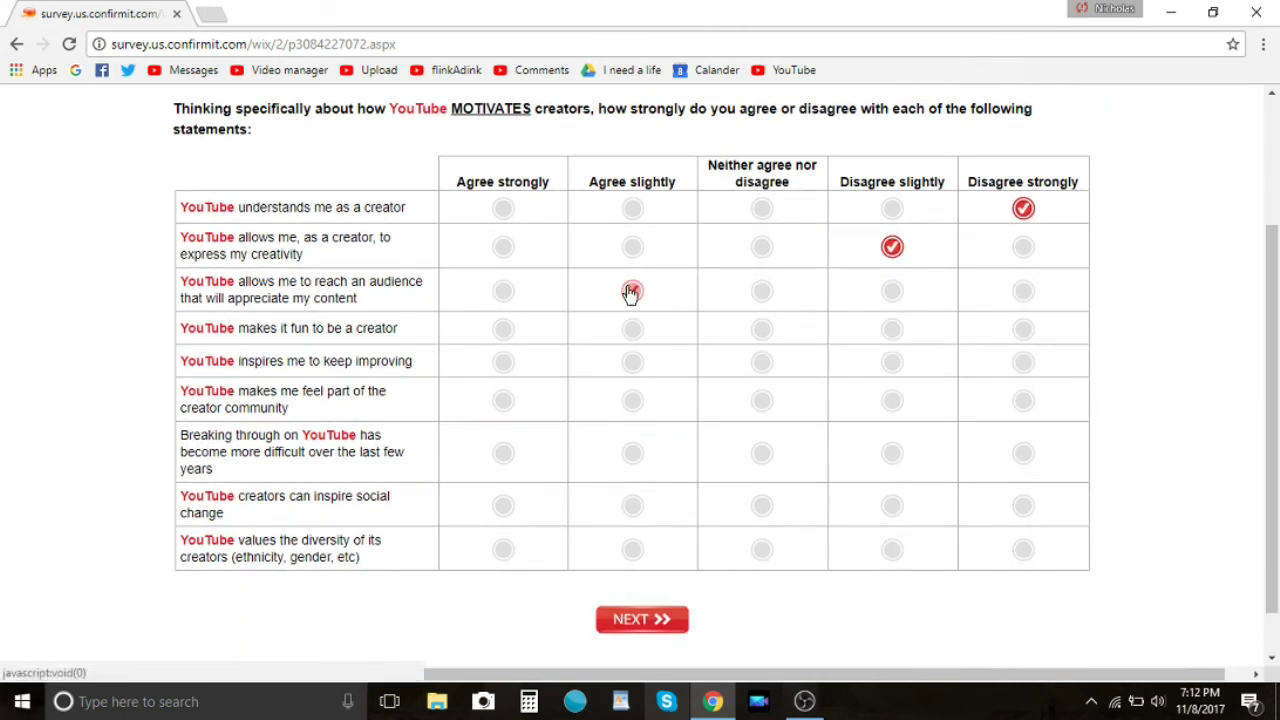
pyautogui.click(762, 290)
pyautogui.click(892, 328)
pyautogui.click(892, 361)
pyautogui.moveTo(413, 361); pyautogui.dragTo(238, 362)
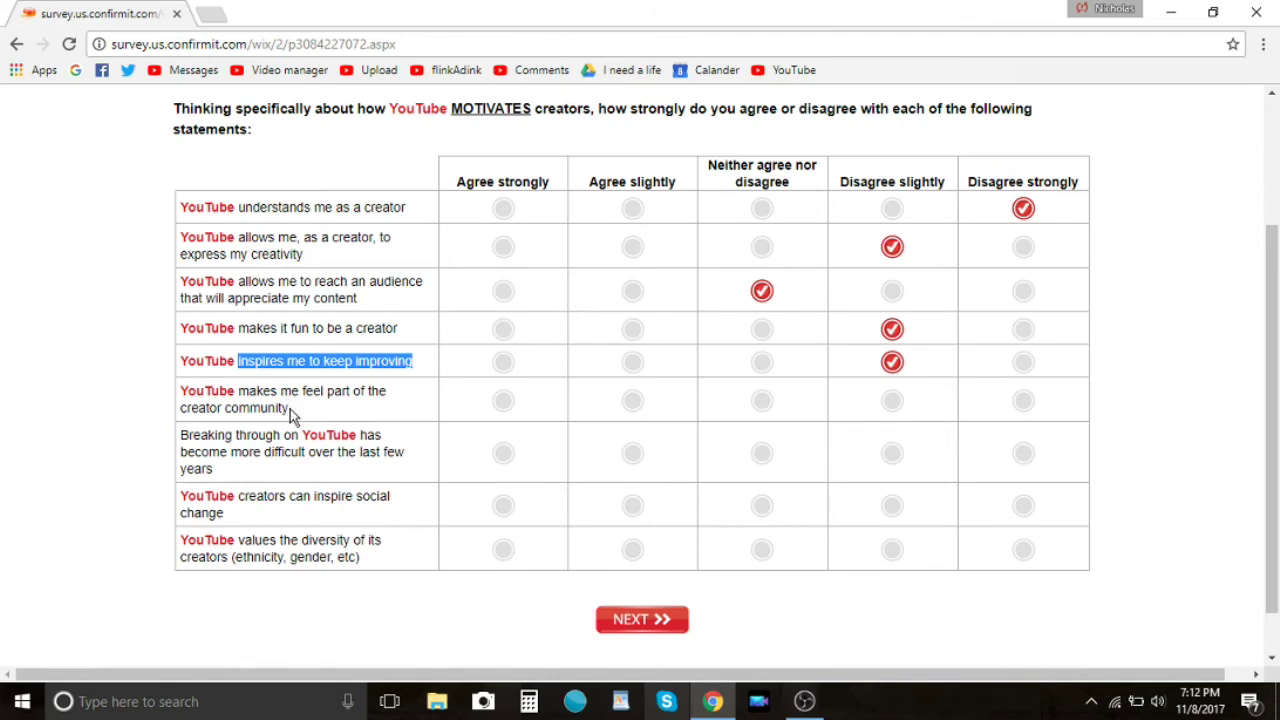
pyautogui.moveTo(290, 410); pyautogui.dragTo(238, 392)
pyautogui.click(892, 400)
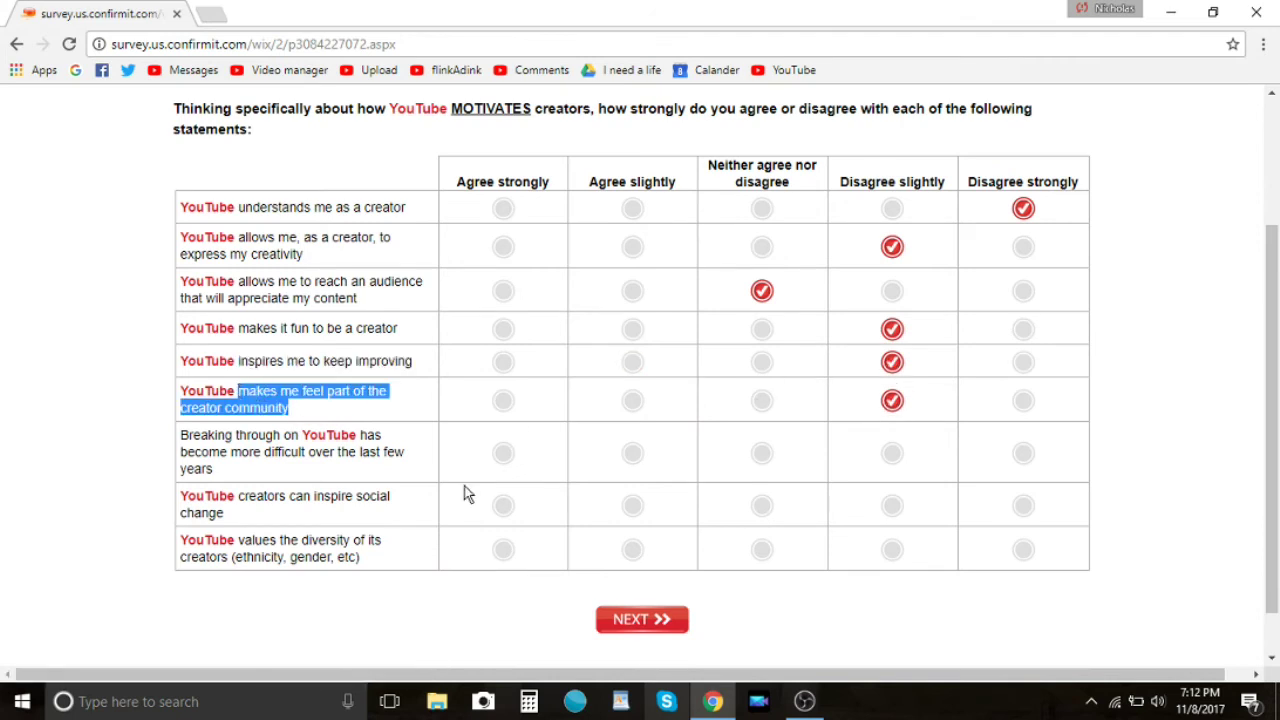
# Rate "Breaking through on YouTube has become more difficult over the last few years" as Neither agree nor disagree and continue the survey
pyautogui.moveTo(208, 468); pyautogui.dragTo(185, 438)
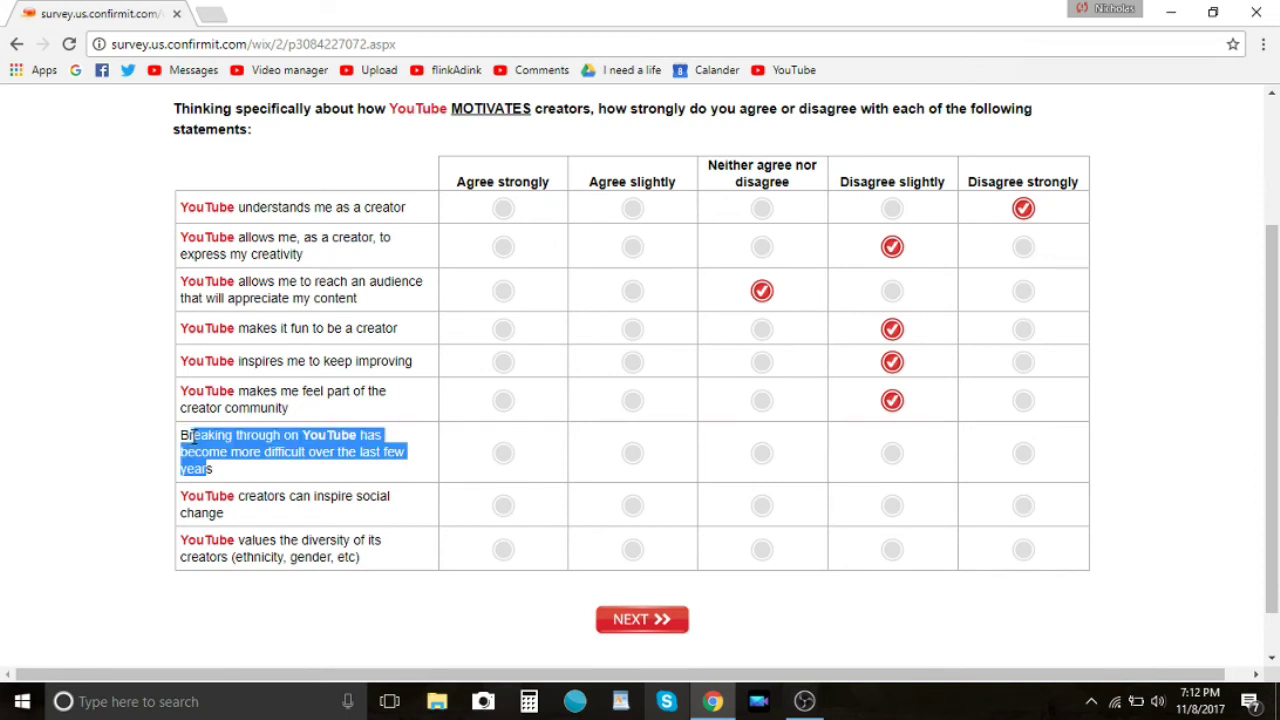
pyautogui.click(340, 451)
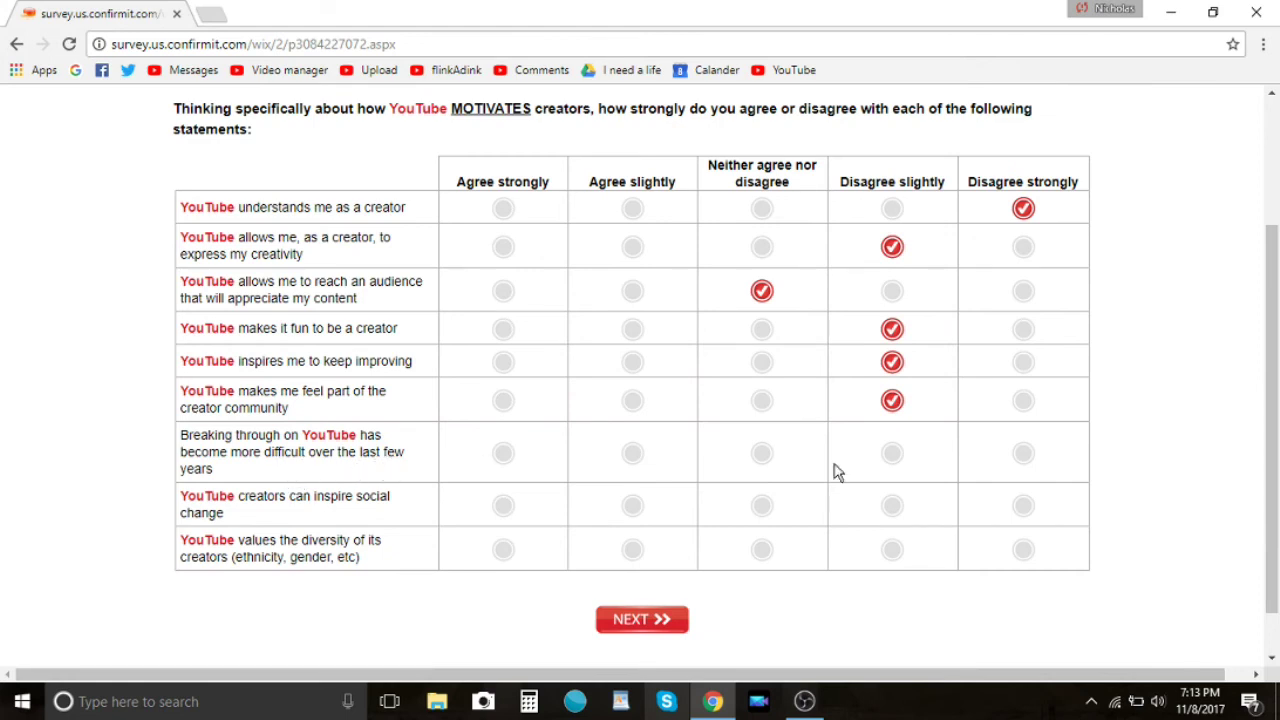
pyautogui.click(762, 453)
pyautogui.moveTo(361, 452); pyautogui.dragTo(408, 451)
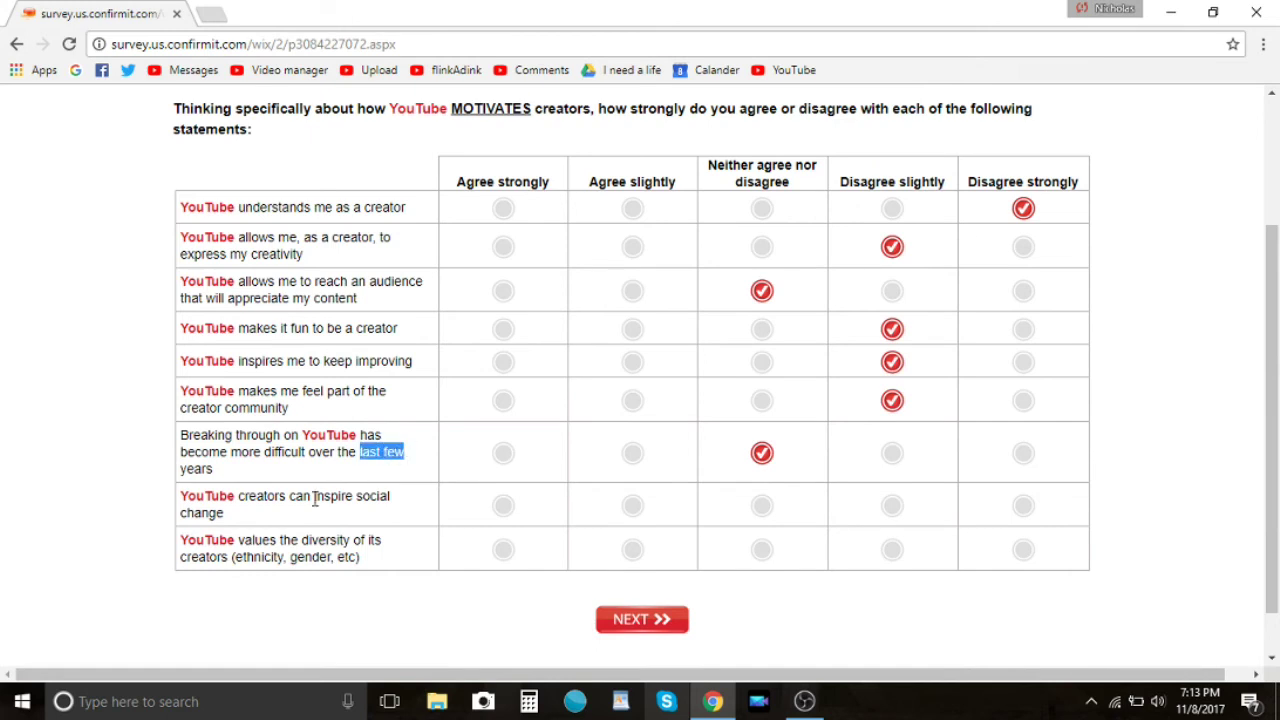
pyautogui.click(642, 619)
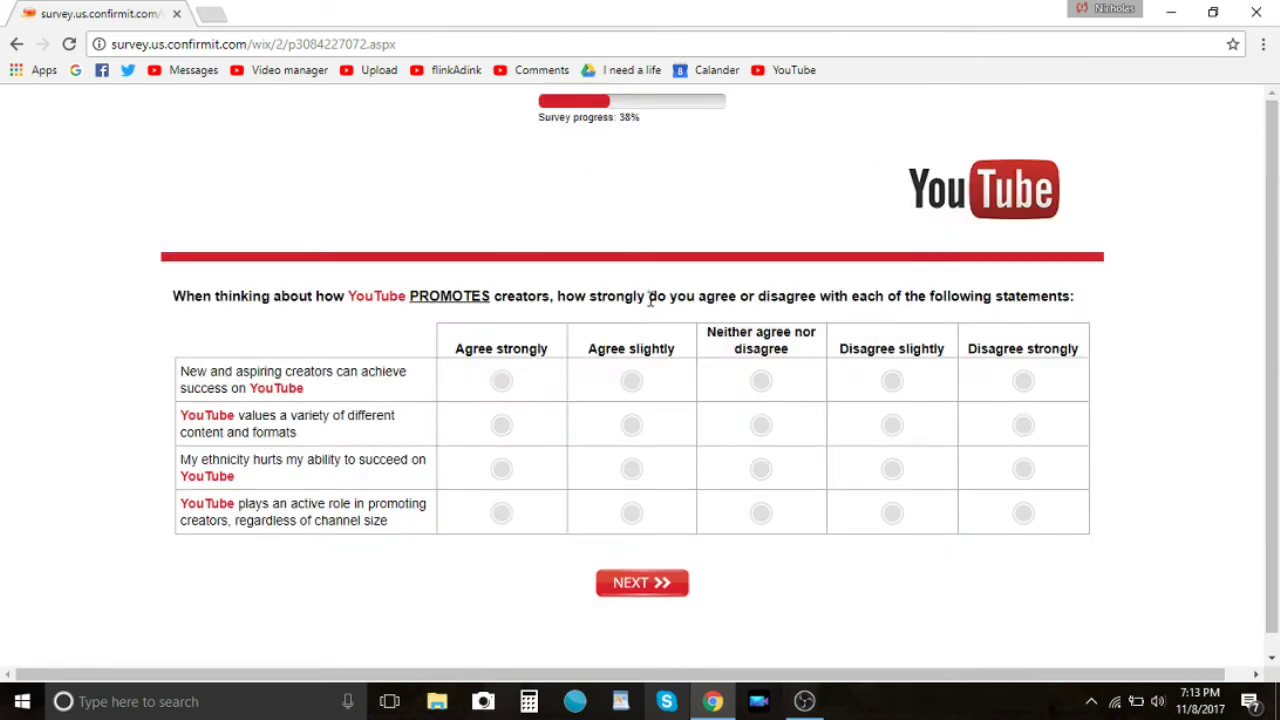
# Rate new creators achieving success as Disagree slightly, valuing varied content as Neither agree nor disagree, and ethnicity hurting success as Disagree strongly
pyautogui.click(892, 381)
pyautogui.click(761, 425)
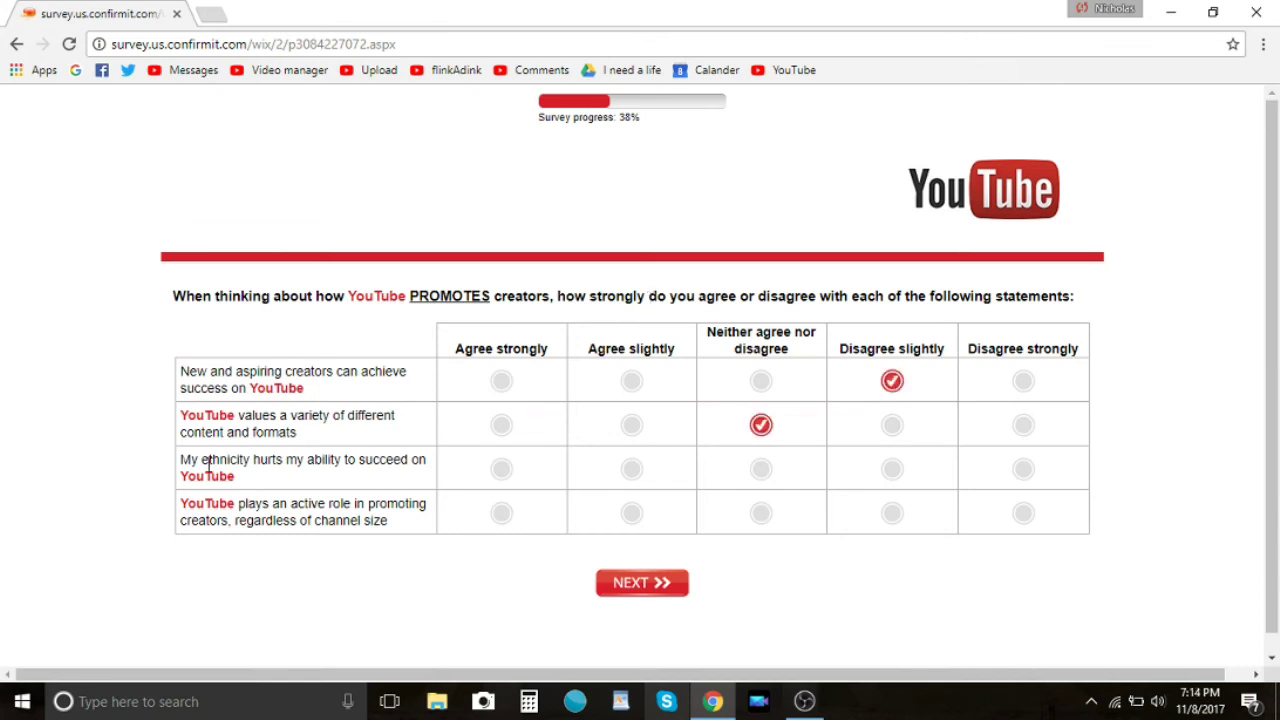
pyautogui.moveTo(203, 460); pyautogui.dragTo(436, 463)
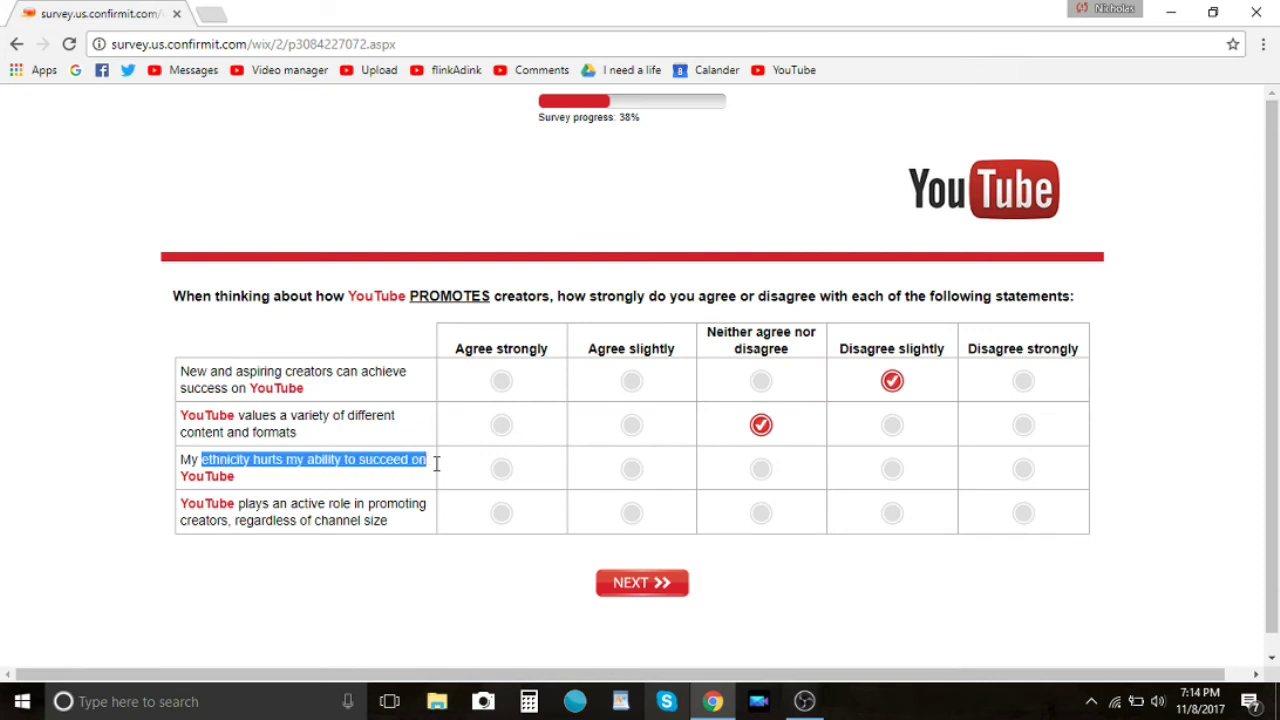
pyautogui.click(1023, 468)
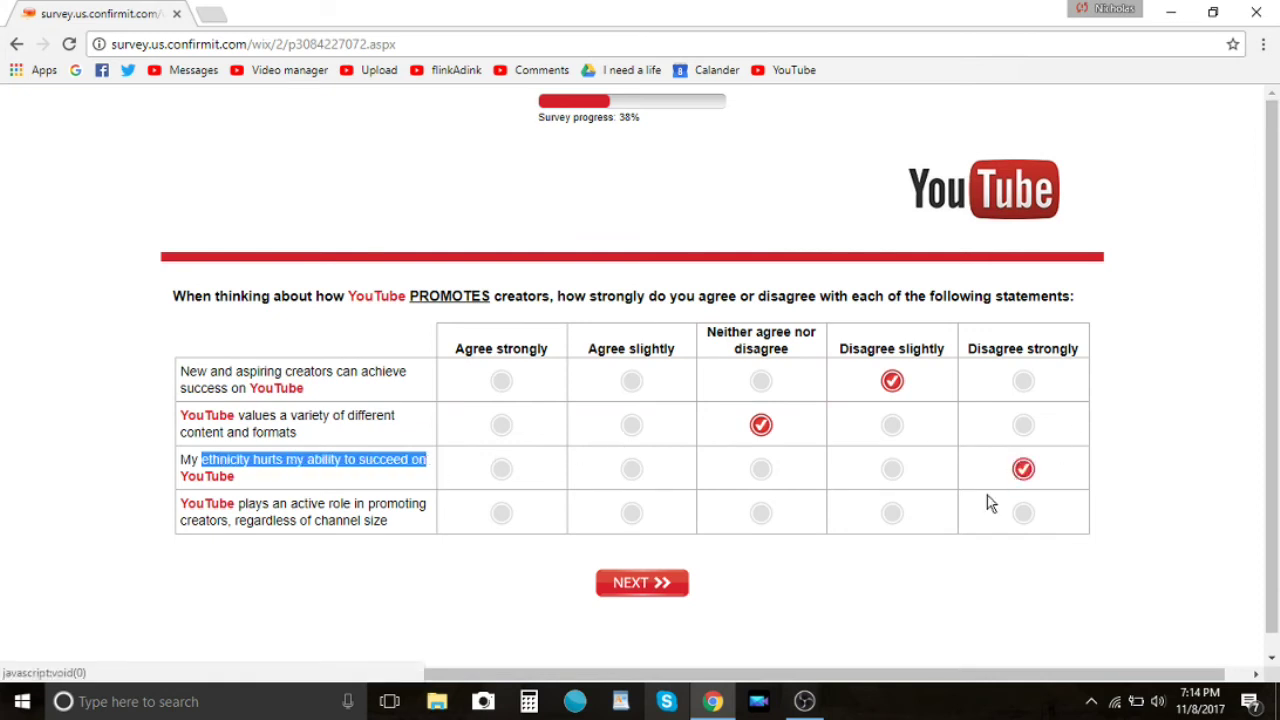
pyautogui.click(380, 465)
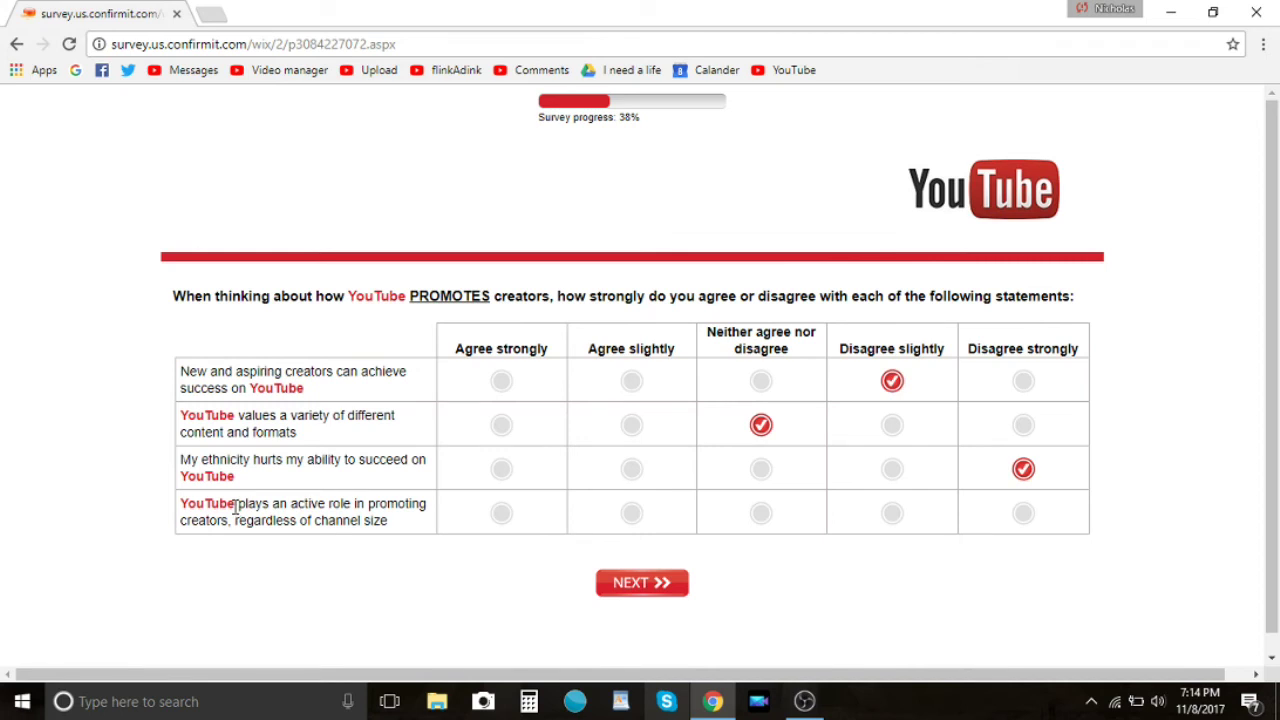
# Rate YouTube playing an active role in promoting creators regardless of channel size as Disagree slightly and continue the survey
pyautogui.moveTo(236, 505); pyautogui.dragTo(370, 505)
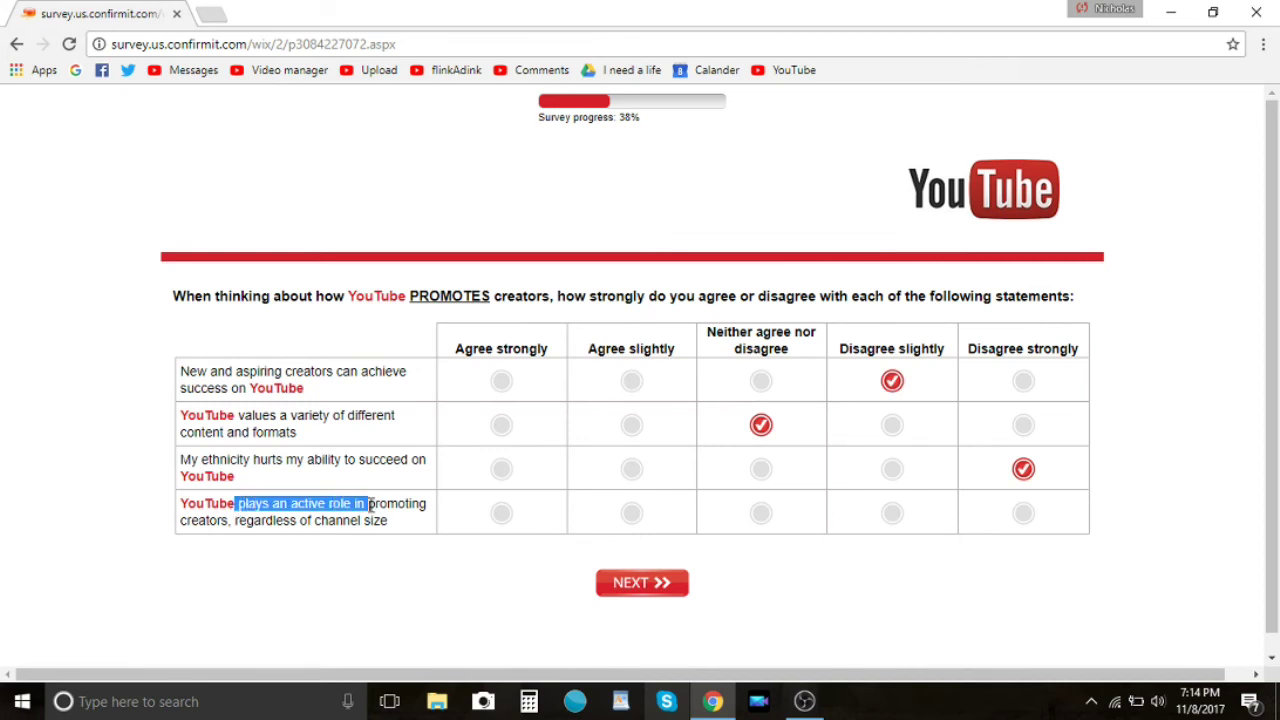
pyautogui.click(178, 510)
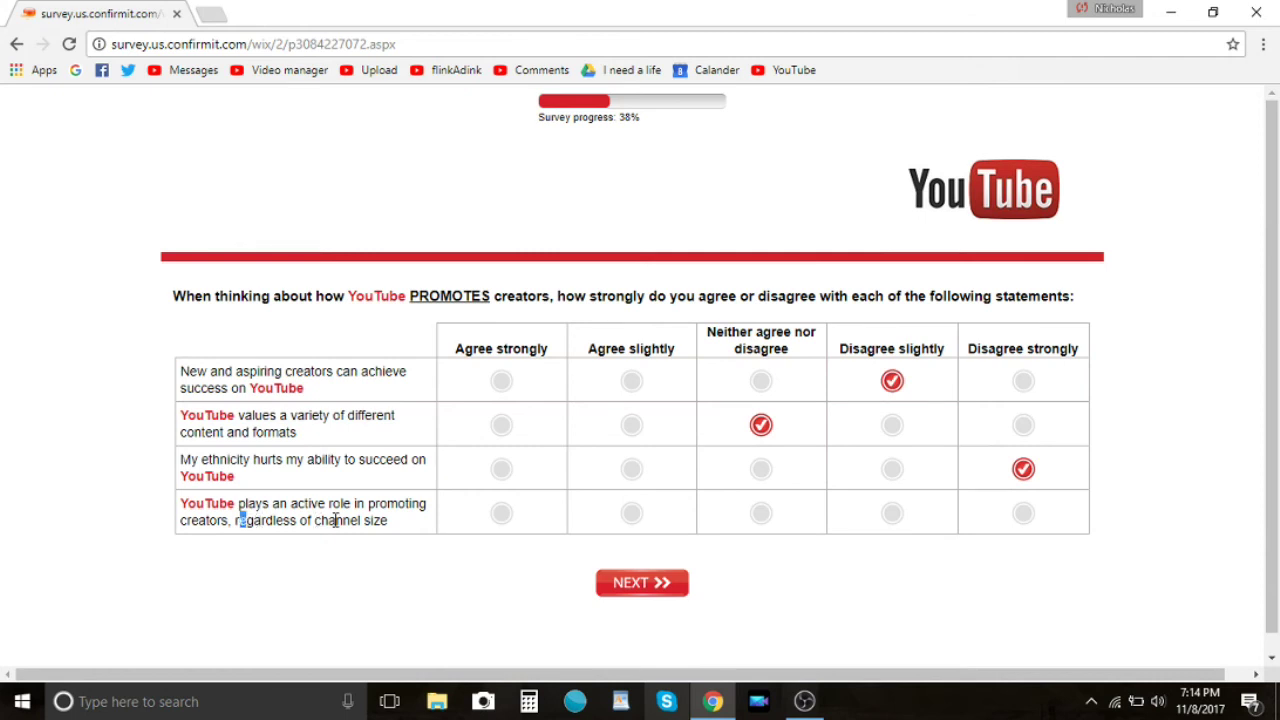
pyautogui.moveTo(240, 519); pyautogui.dragTo(381, 524)
pyautogui.click(381, 524)
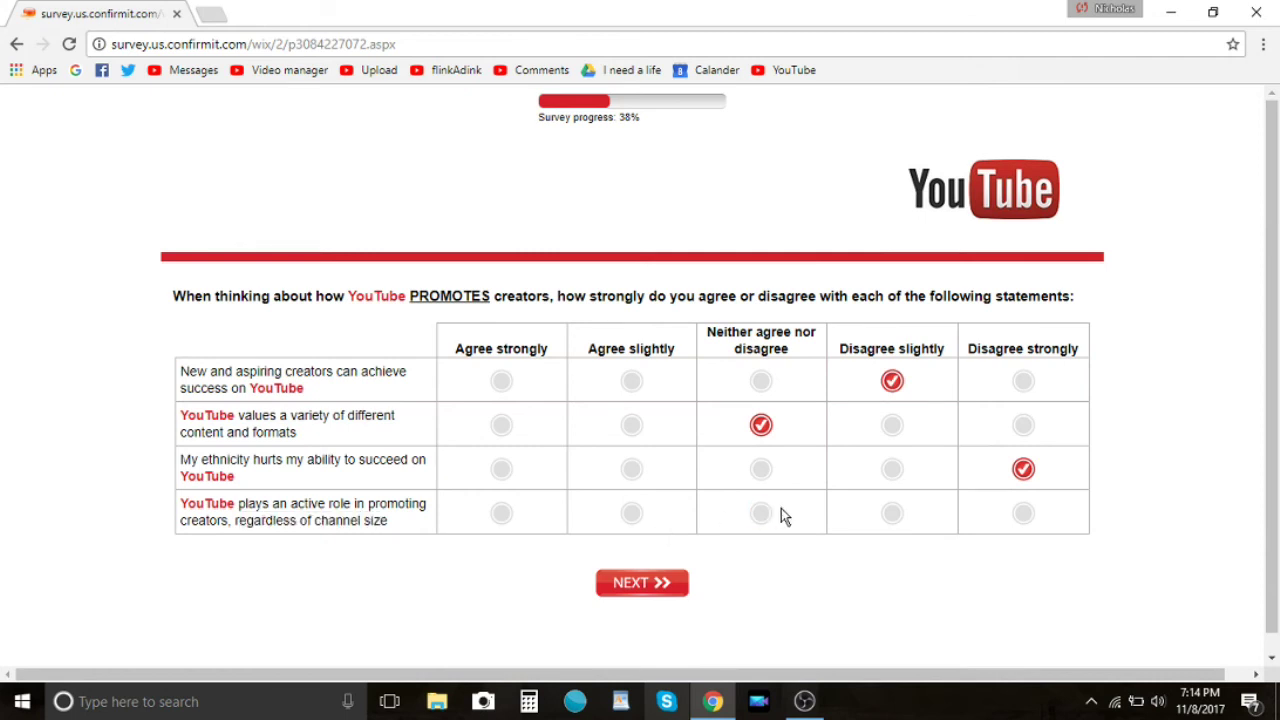
pyautogui.click(892, 514)
pyautogui.click(631, 586)
# Answer Yes to being aware of the Play Button awards and rate them motivating continued creation as Agree slightly
pyautogui.click(198, 334)
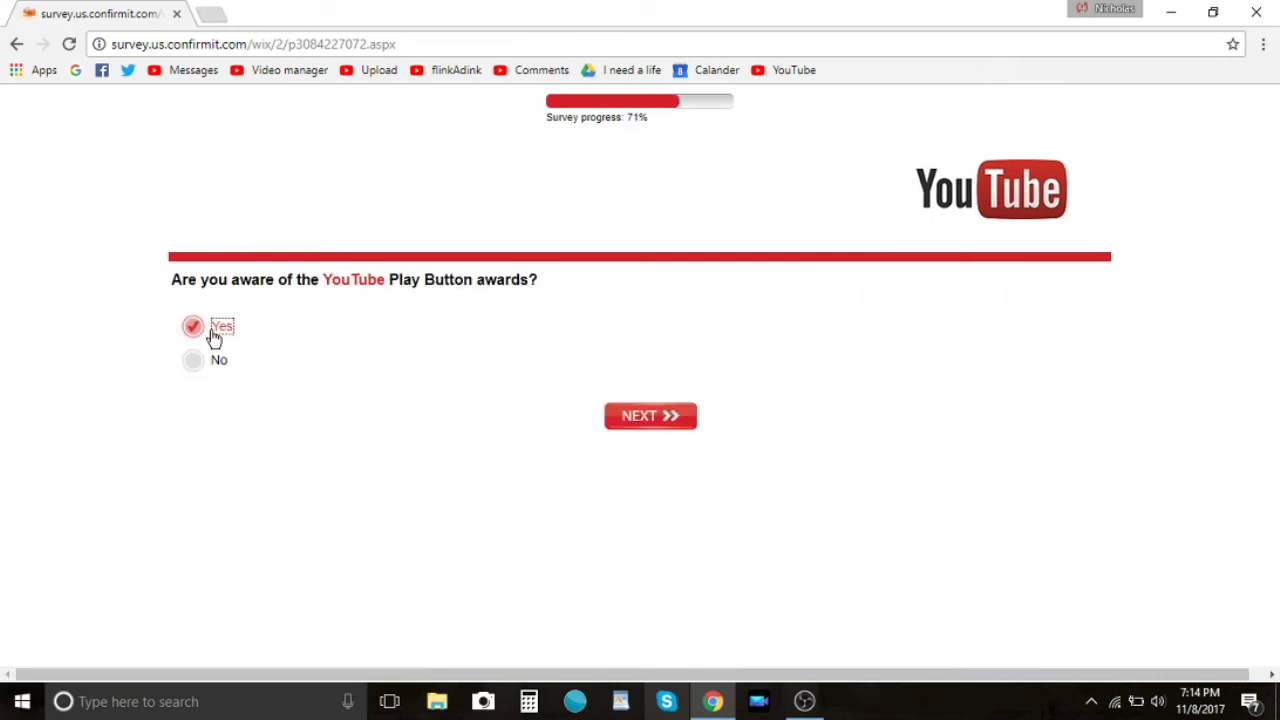
pyautogui.click(659, 432)
pyautogui.moveTo(186, 289); pyautogui.dragTo(666, 286)
pyautogui.click(329, 371)
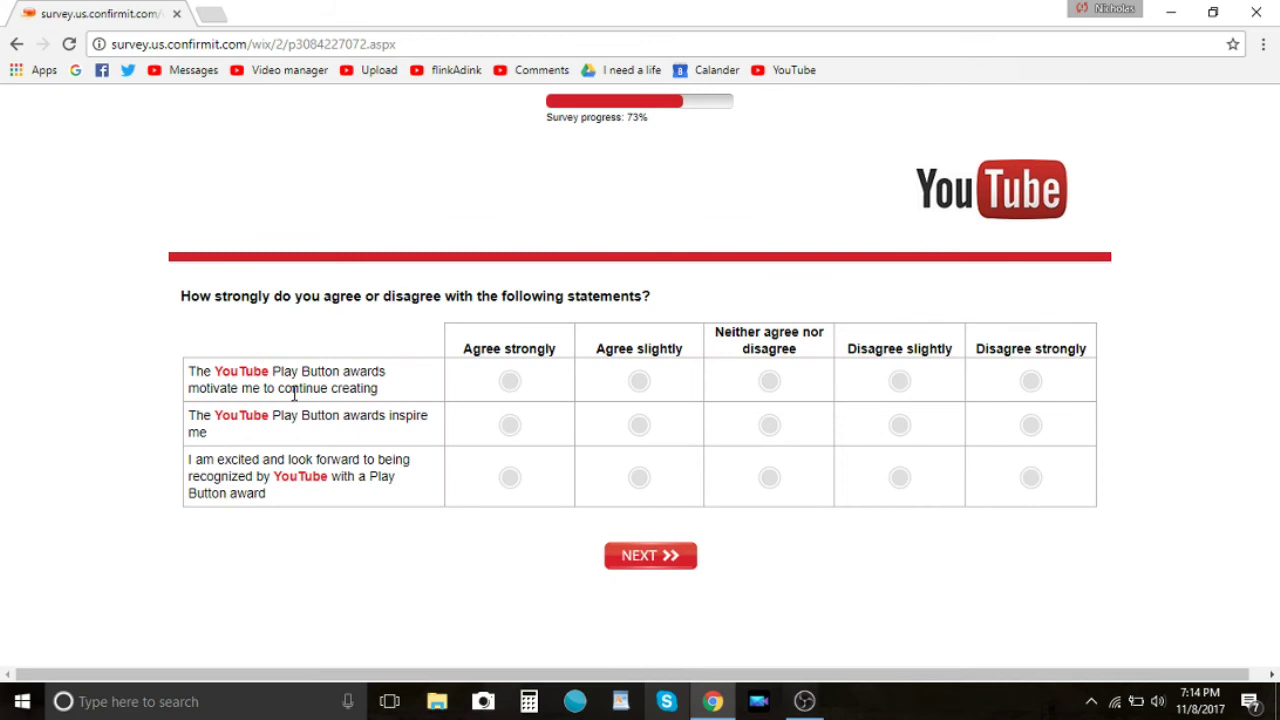
pyautogui.click(638, 384)
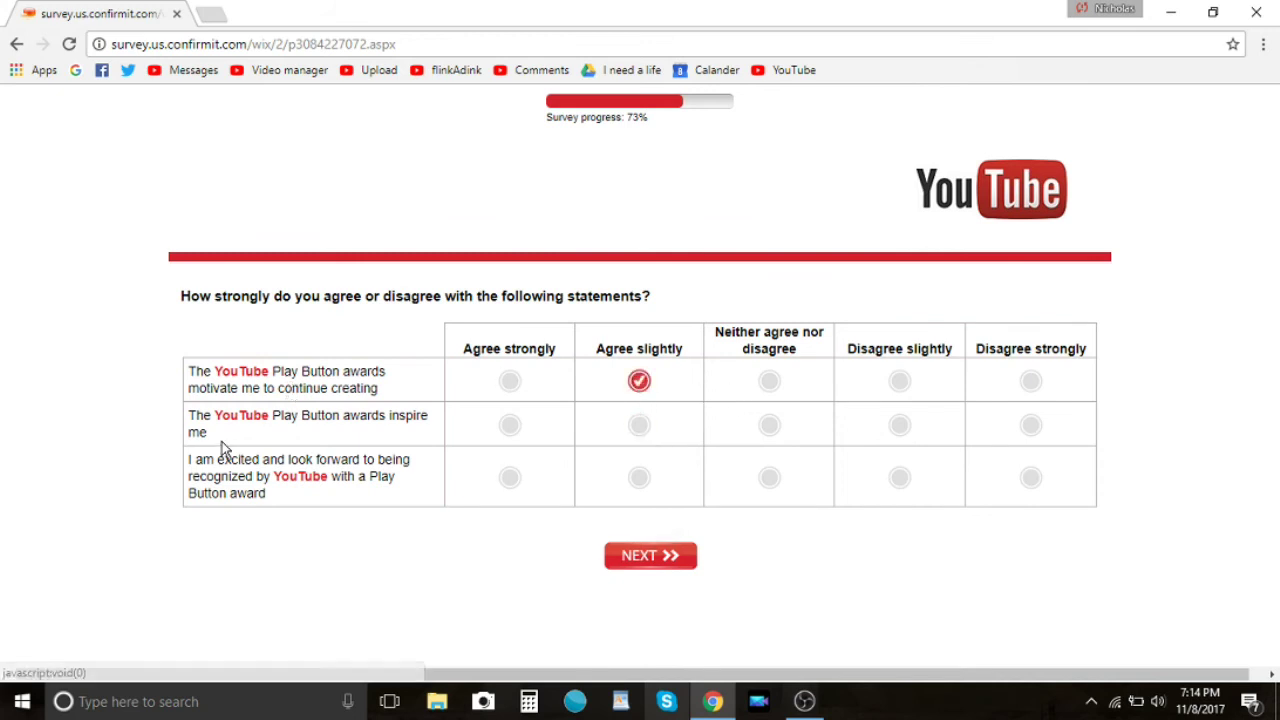
# Rate "The YouTube Play Button awards inspire me" as Neither agree nor disagree
pyautogui.moveTo(212, 443); pyautogui.dragTo(193, 421)
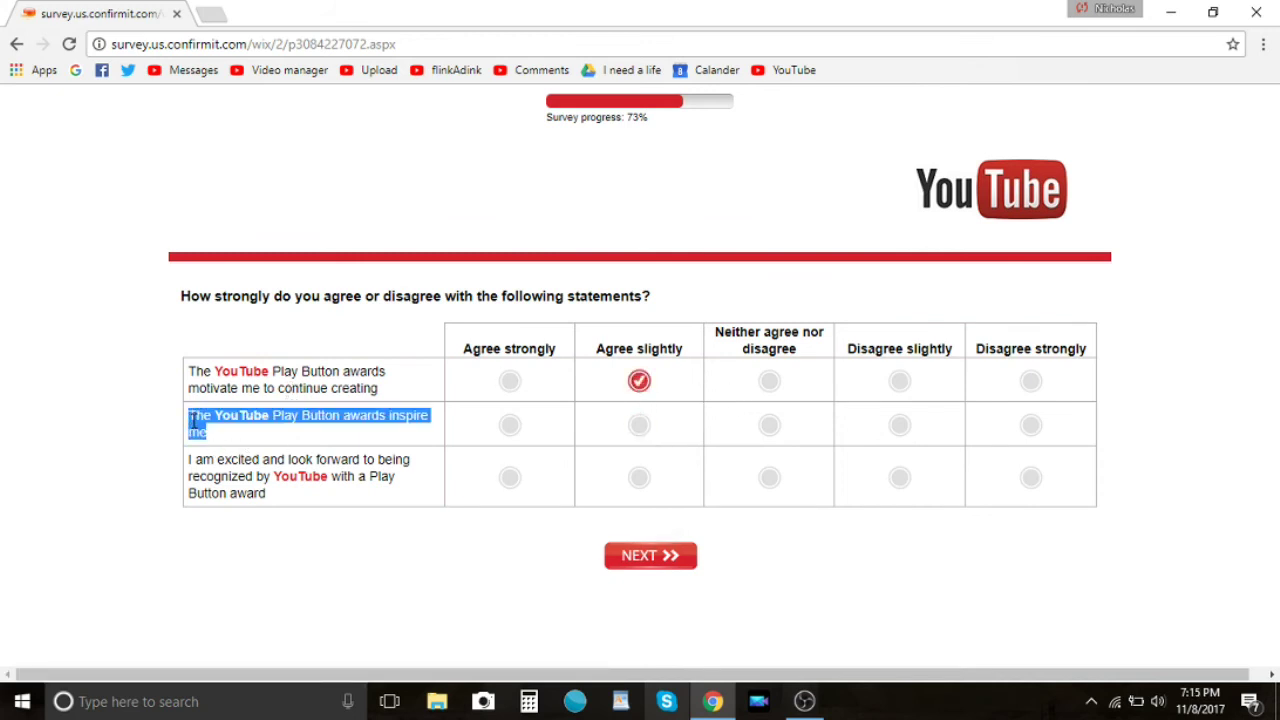
pyautogui.click(318, 420)
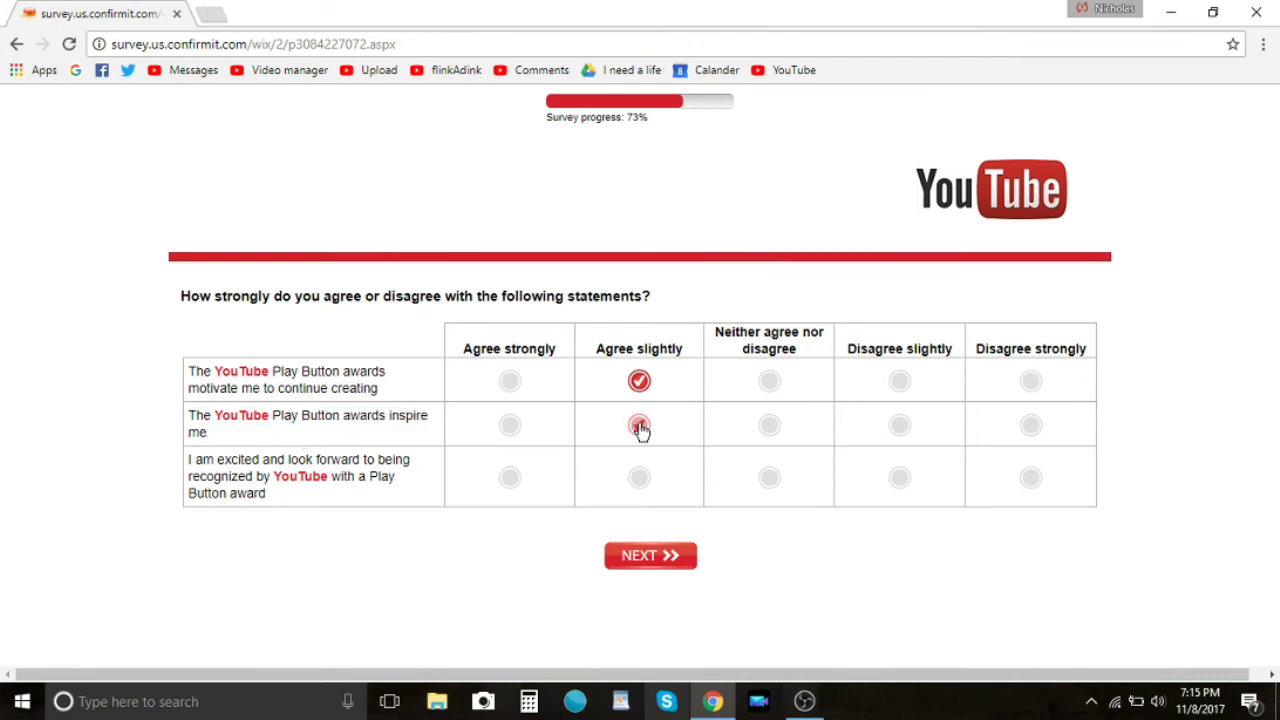
pyautogui.click(769, 426)
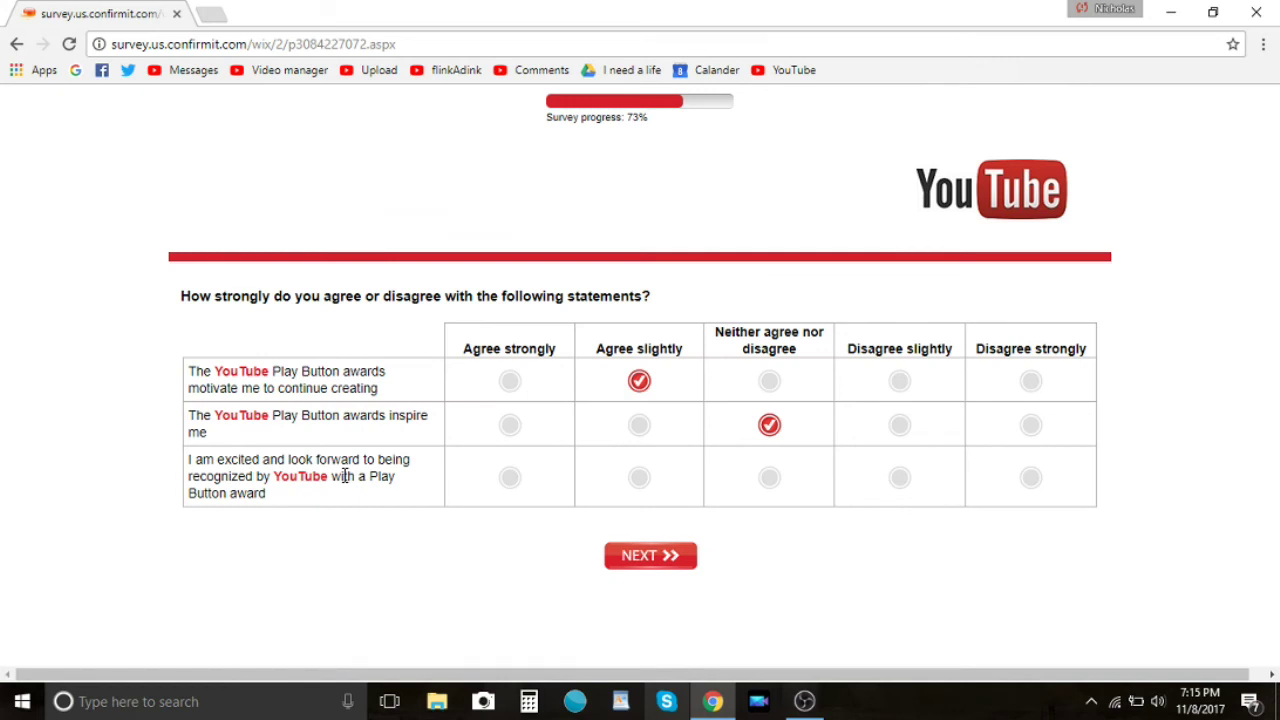
pyautogui.moveTo(206, 432); pyautogui.dragTo(193, 416)
pyautogui.click(212, 448)
pyautogui.moveTo(384, 418); pyautogui.dragTo(272, 416)
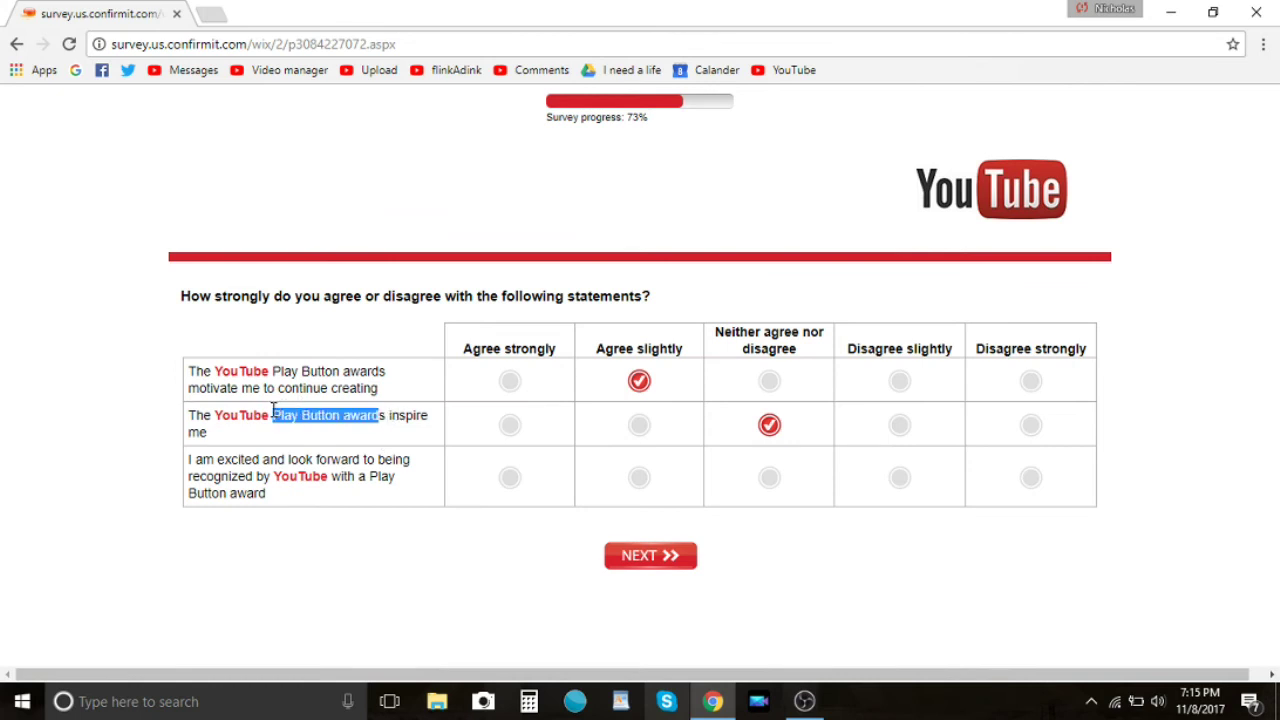
# Rate being excited and looking forward to recognition with a Play Button award as Disagree slightly and continue the survey
pyautogui.moveTo(215, 460); pyautogui.dragTo(350, 476)
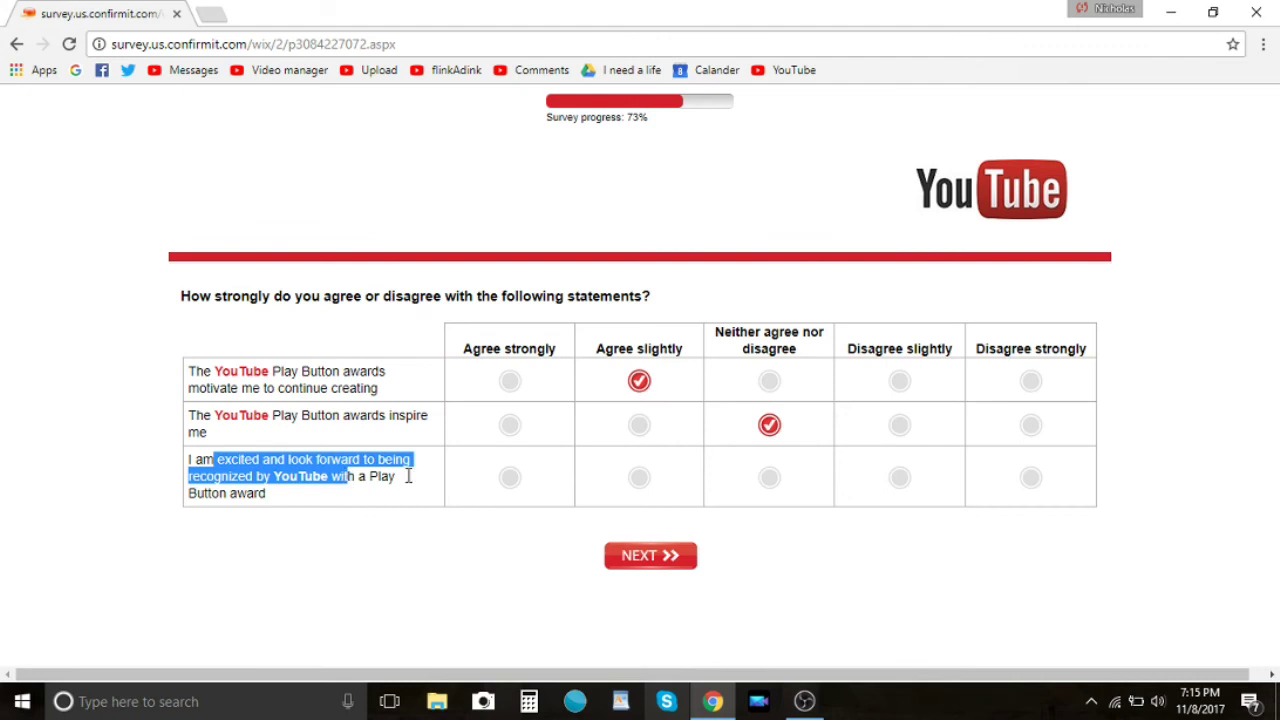
pyautogui.click(899, 477)
pyautogui.moveTo(253, 477); pyautogui.dragTo(190, 480)
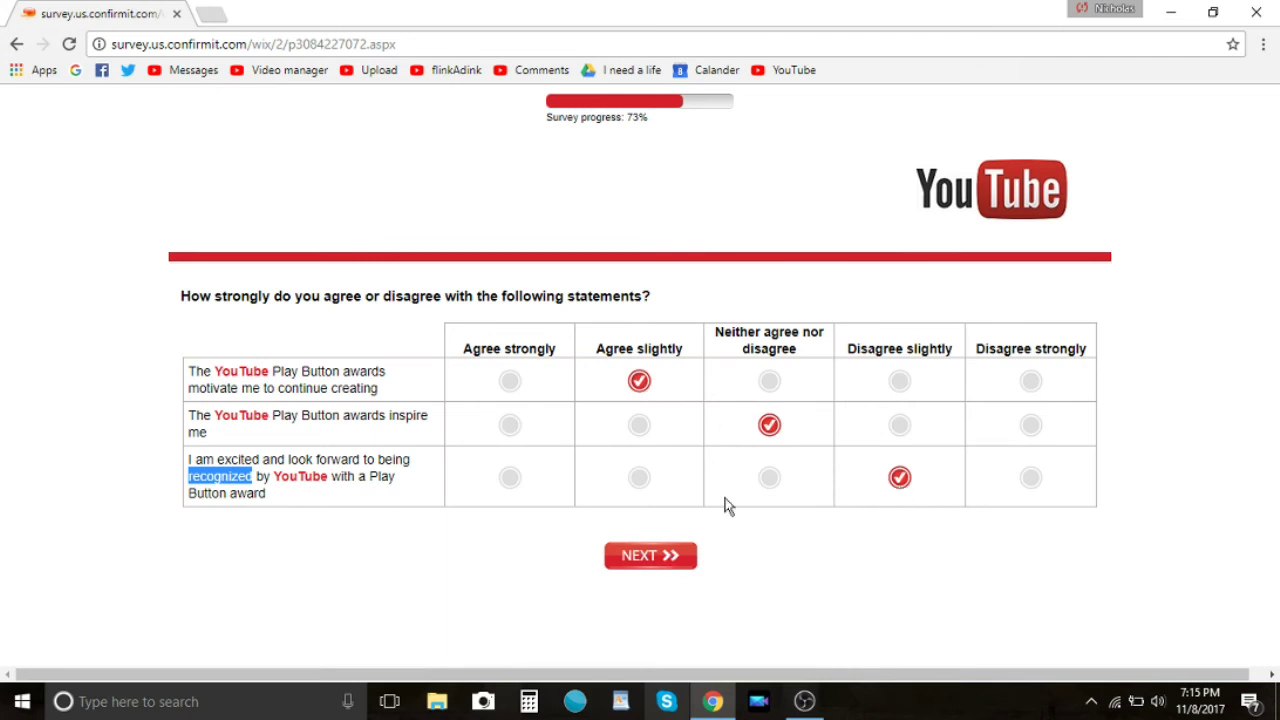
pyautogui.rightClick(238, 484)
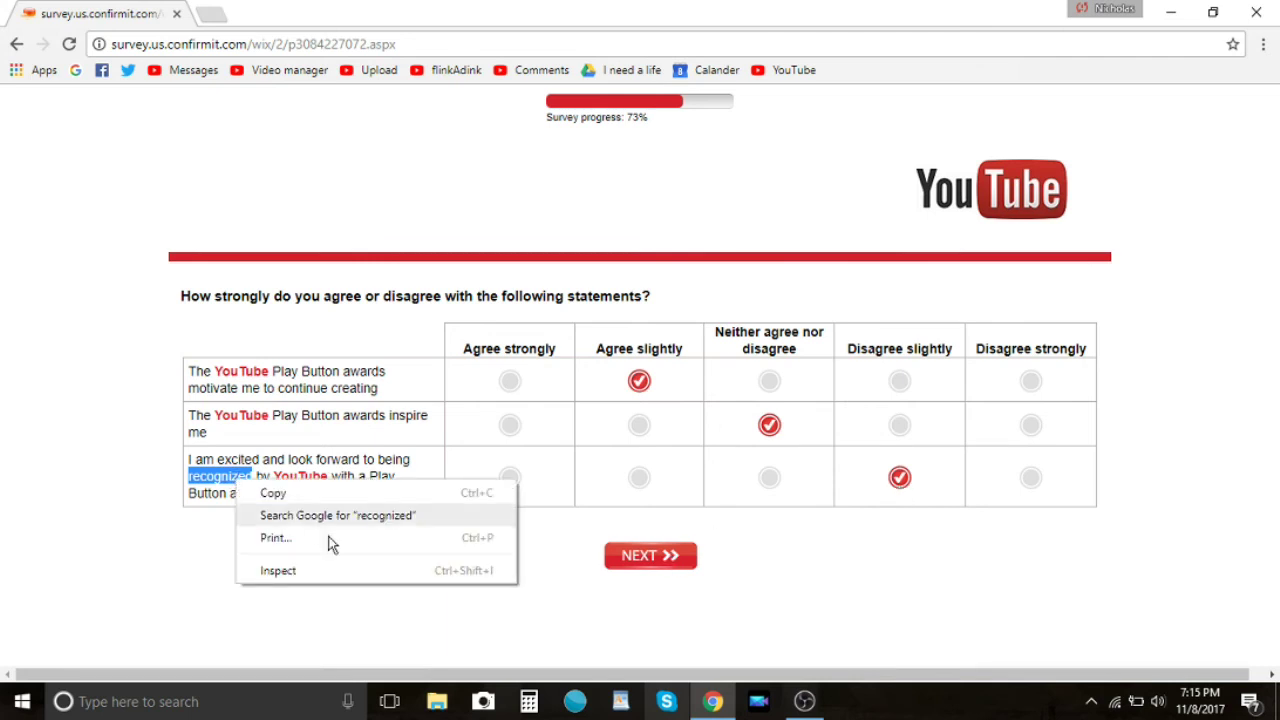
pyautogui.click(632, 562)
# Answer Yes for YouTube Red being ad-free, allowing offline viewing, having background play and having exclusive, original series and movies
pyautogui.moveTo(186, 296); pyautogui.dragTo(432, 296)
pyautogui.click(432, 296)
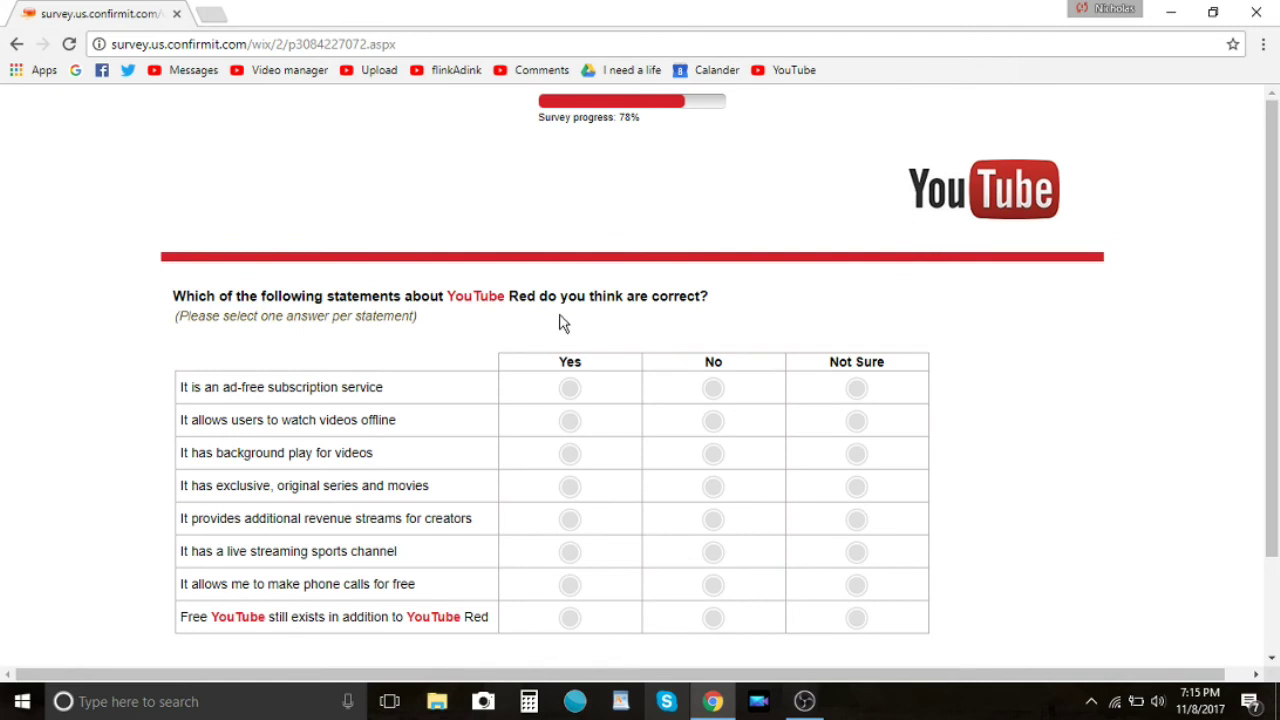
pyautogui.scroll(-1, 617, 310)
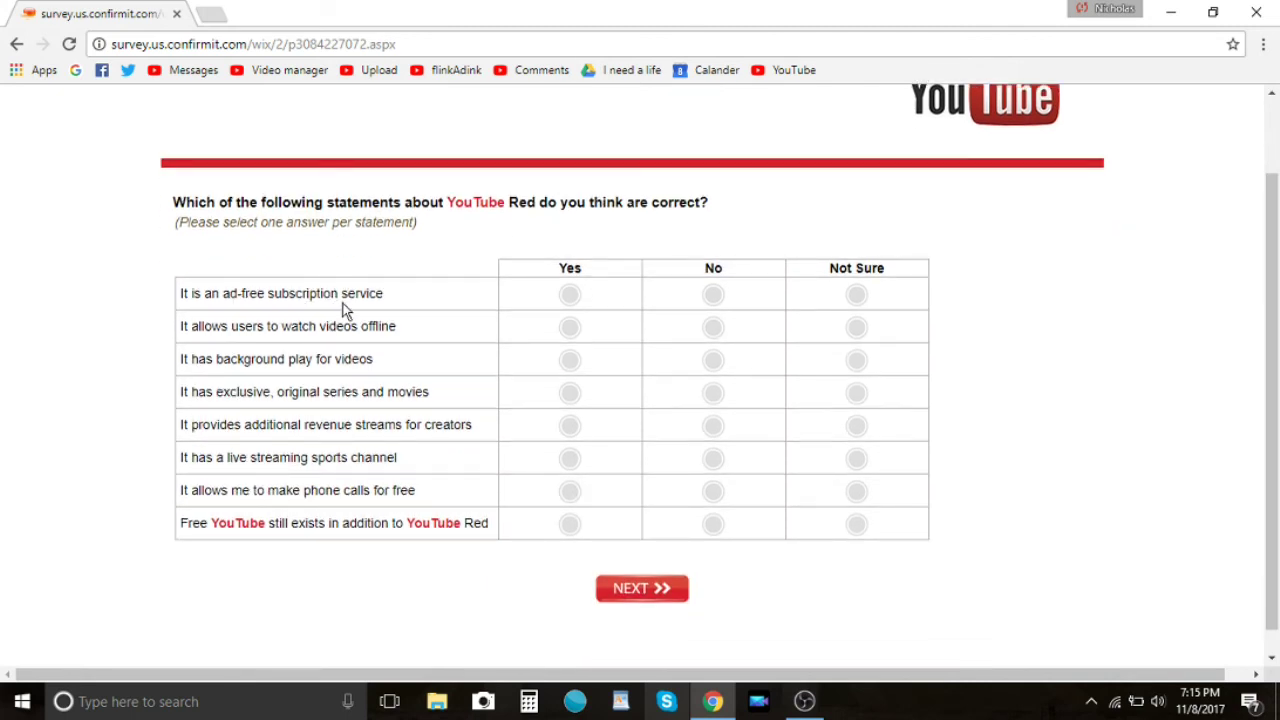
pyautogui.click(570, 295)
pyautogui.click(572, 330)
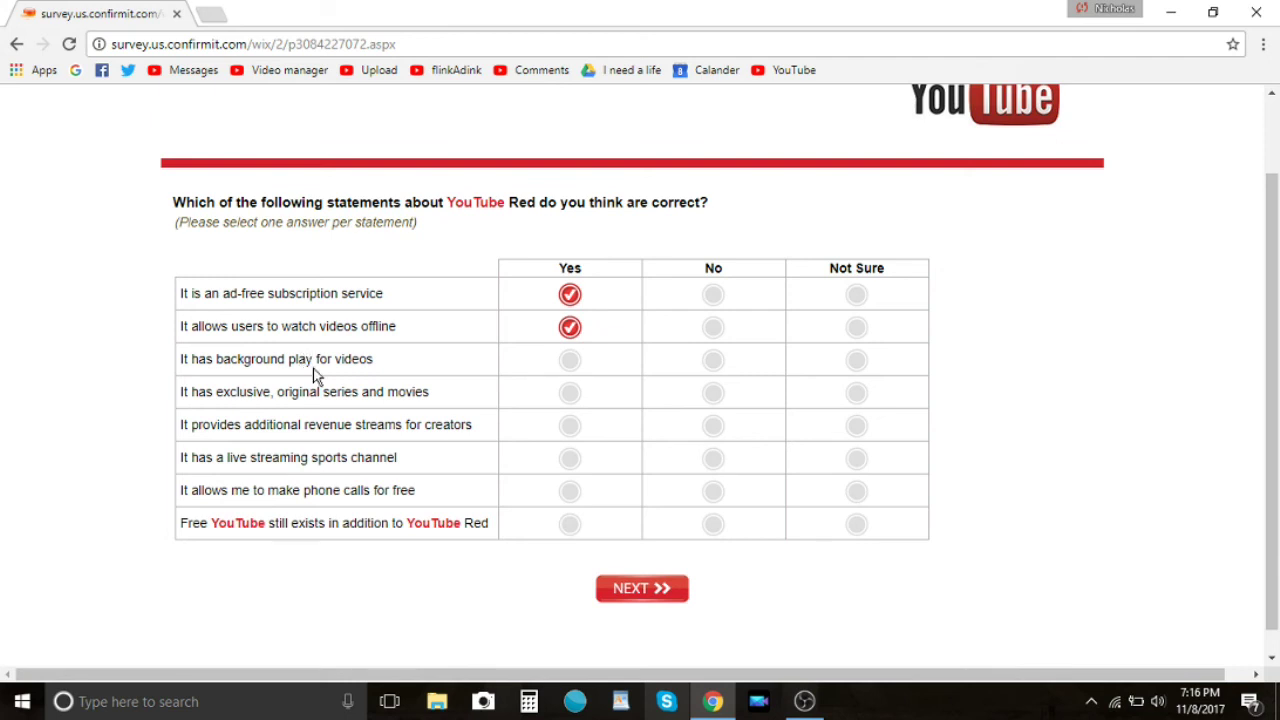
pyautogui.click(570, 360)
pyautogui.click(570, 393)
pyautogui.click(560, 392)
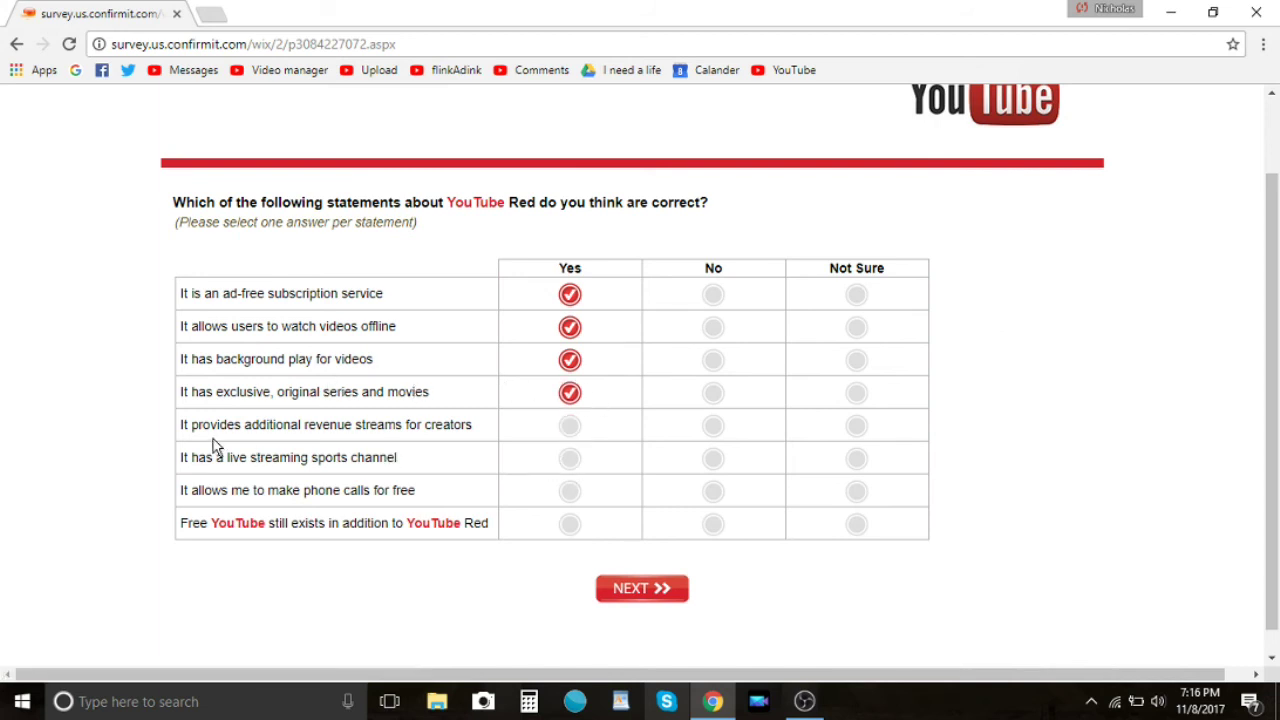
# Answer No for YouTube Red providing additional revenue streams for creators and Not Sure for it having a live streaming sports channel
pyautogui.moveTo(228, 425); pyautogui.dragTo(352, 430)
pyautogui.click(384, 427)
pyautogui.moveTo(424, 424); pyautogui.dragTo(474, 428)
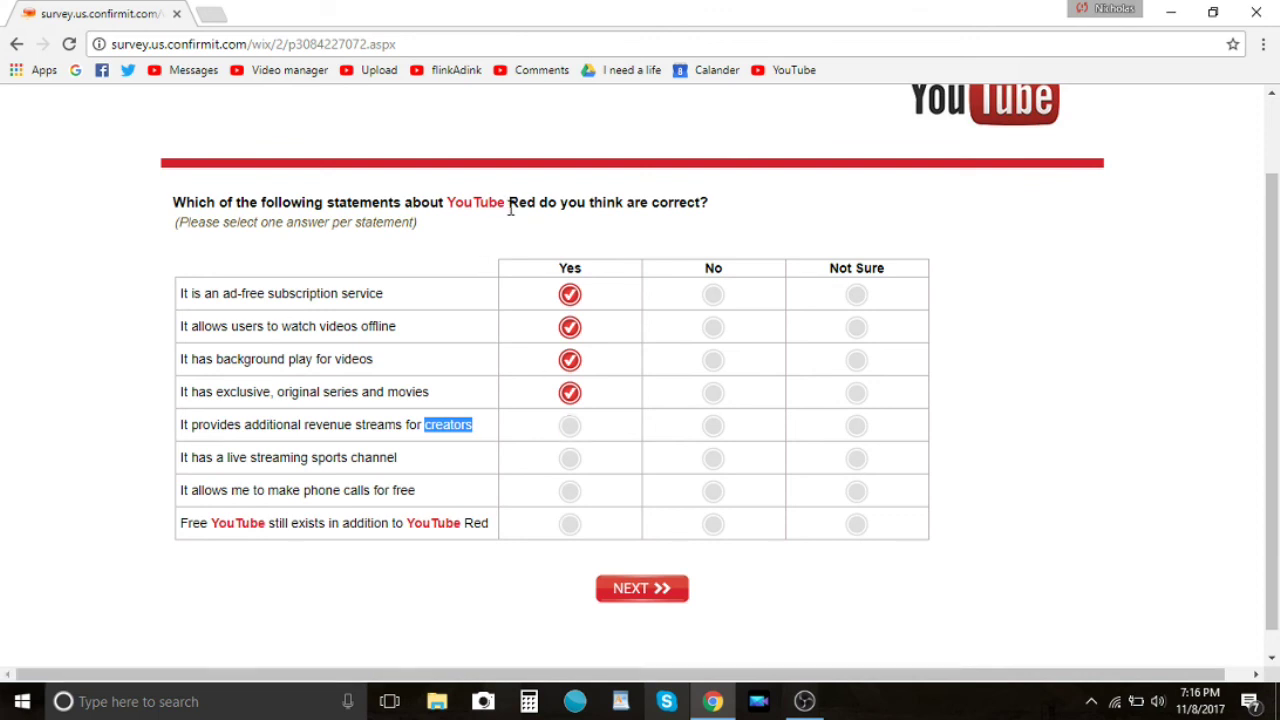
pyautogui.click(712, 428)
pyautogui.click(713, 460)
pyautogui.click(855, 466)
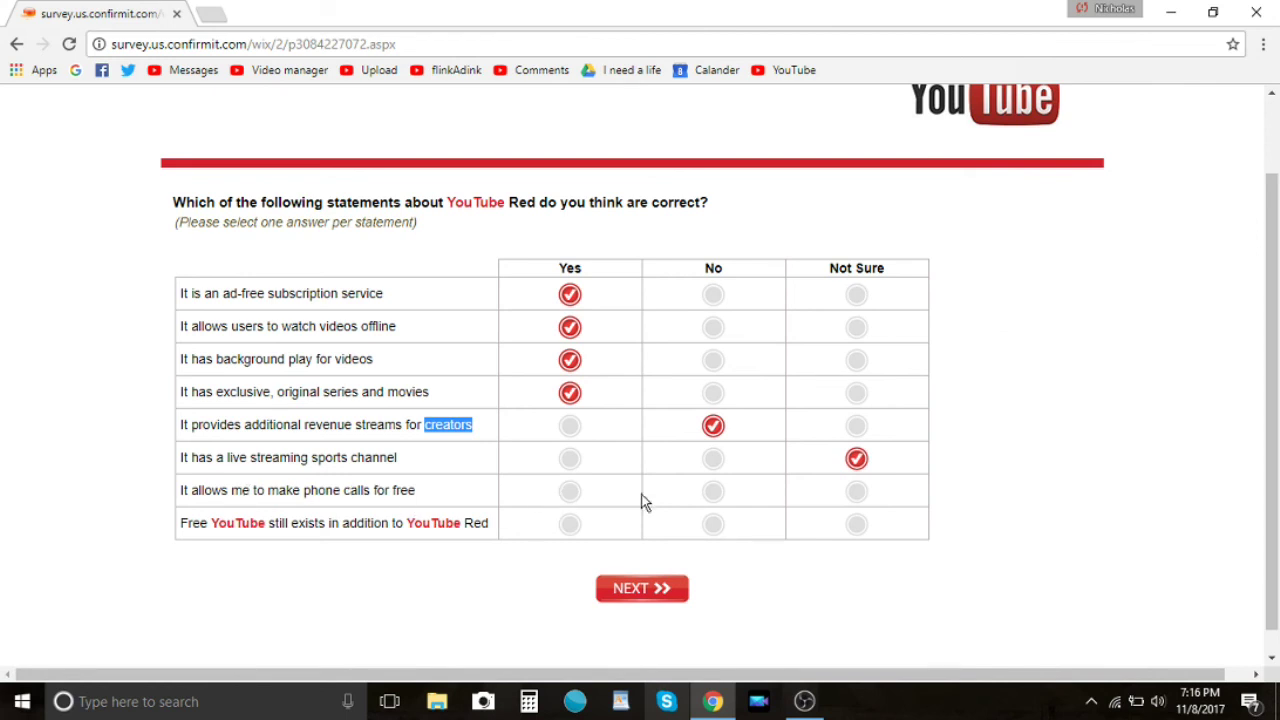
# Answer No for free phone calls and Yes for free YouTube still existing alongside YouTube Red, and continue the survey
pyautogui.click(716, 492)
pyautogui.click(570, 524)
pyautogui.click(642, 589)
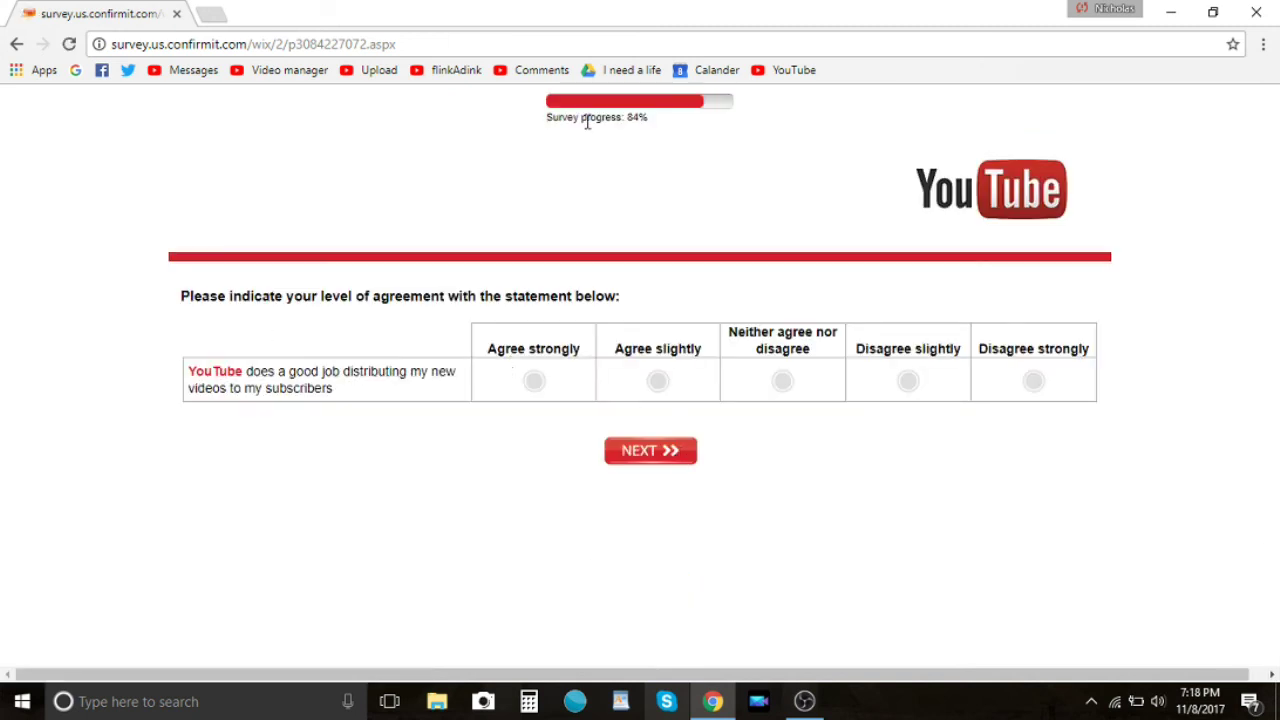
# Rate "YouTube does a good job distributing my new videos to my subscribers" as Neither agree nor disagree and continue the survey
pyautogui.doubleClick(641, 117)
pyautogui.tripleClick(257, 308)
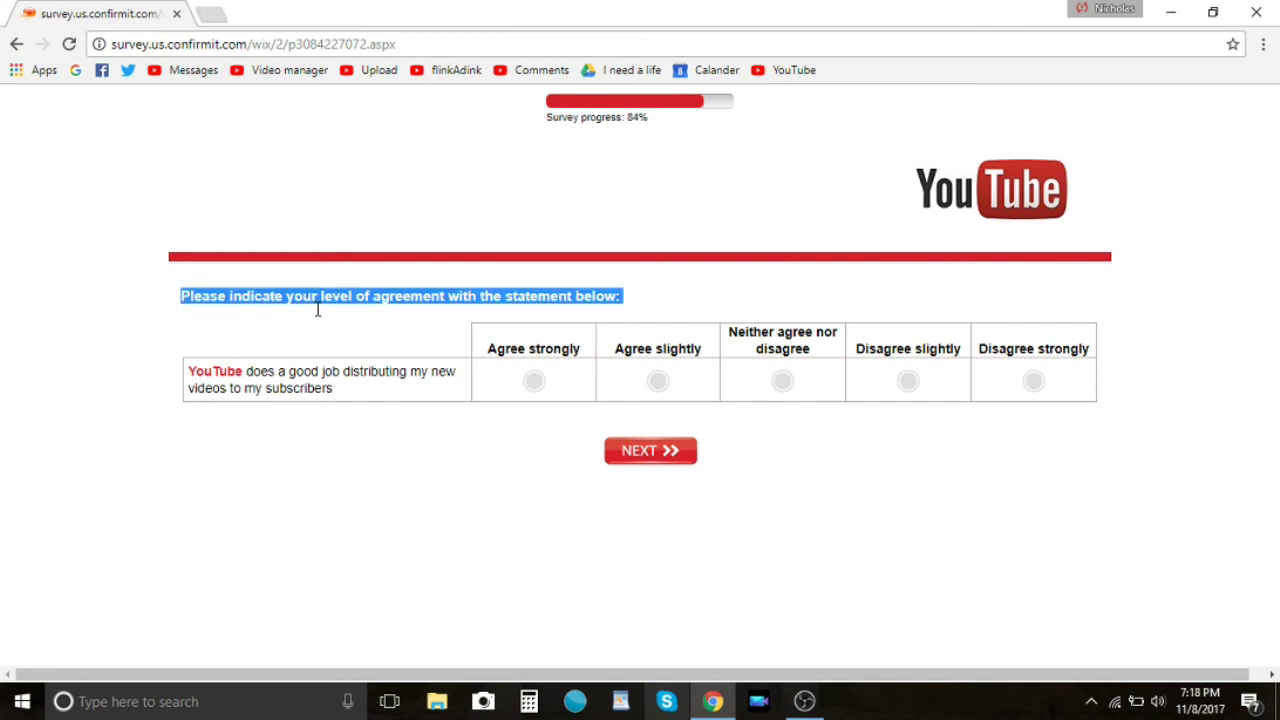
pyautogui.doubleClick(636, 117)
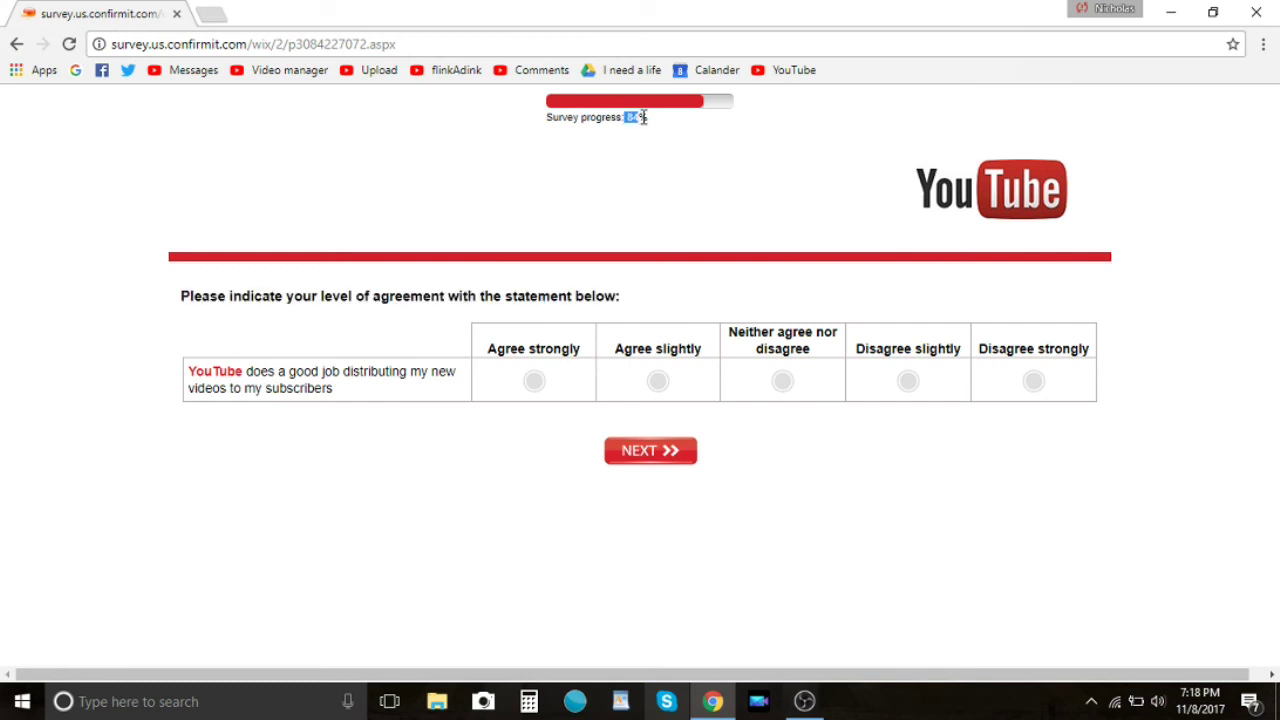
pyautogui.tripleClick(645, 120)
pyautogui.doubleClick(645, 120)
pyautogui.moveTo(189, 296); pyautogui.dragTo(381, 289)
pyautogui.click(364, 296)
pyautogui.moveTo(337, 394); pyautogui.dragTo(434, 368)
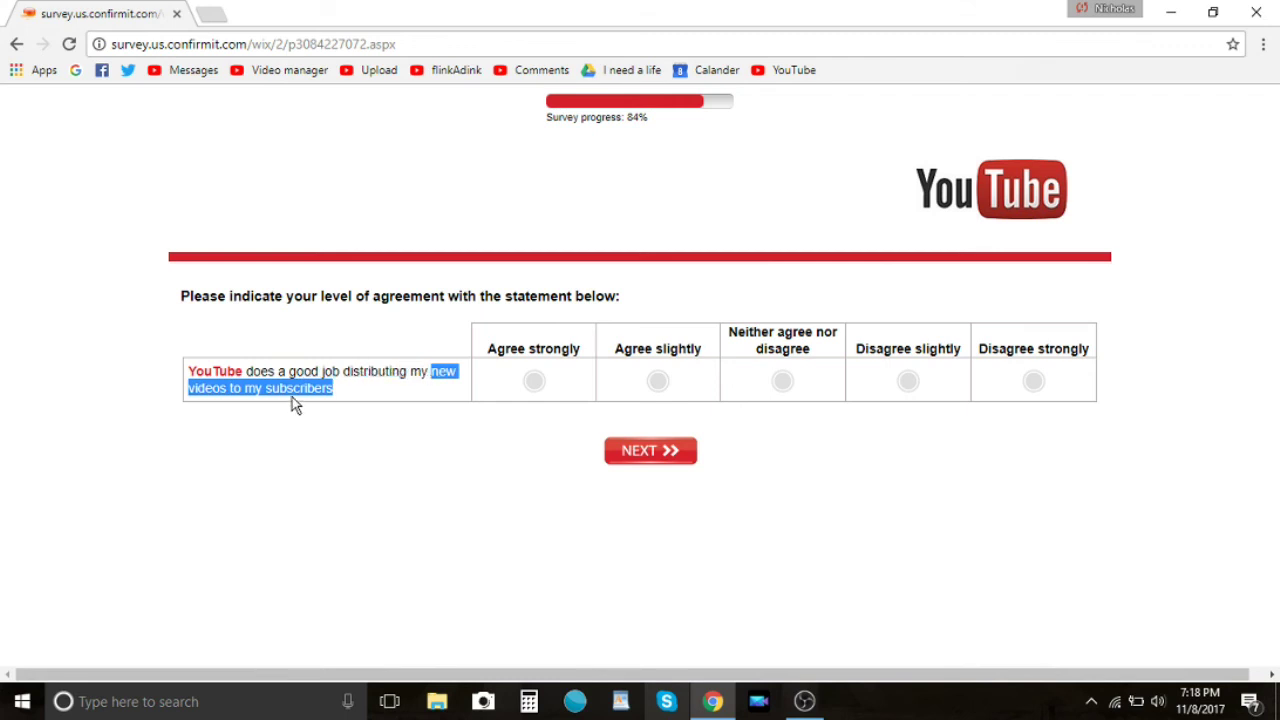
pyautogui.click(295, 404)
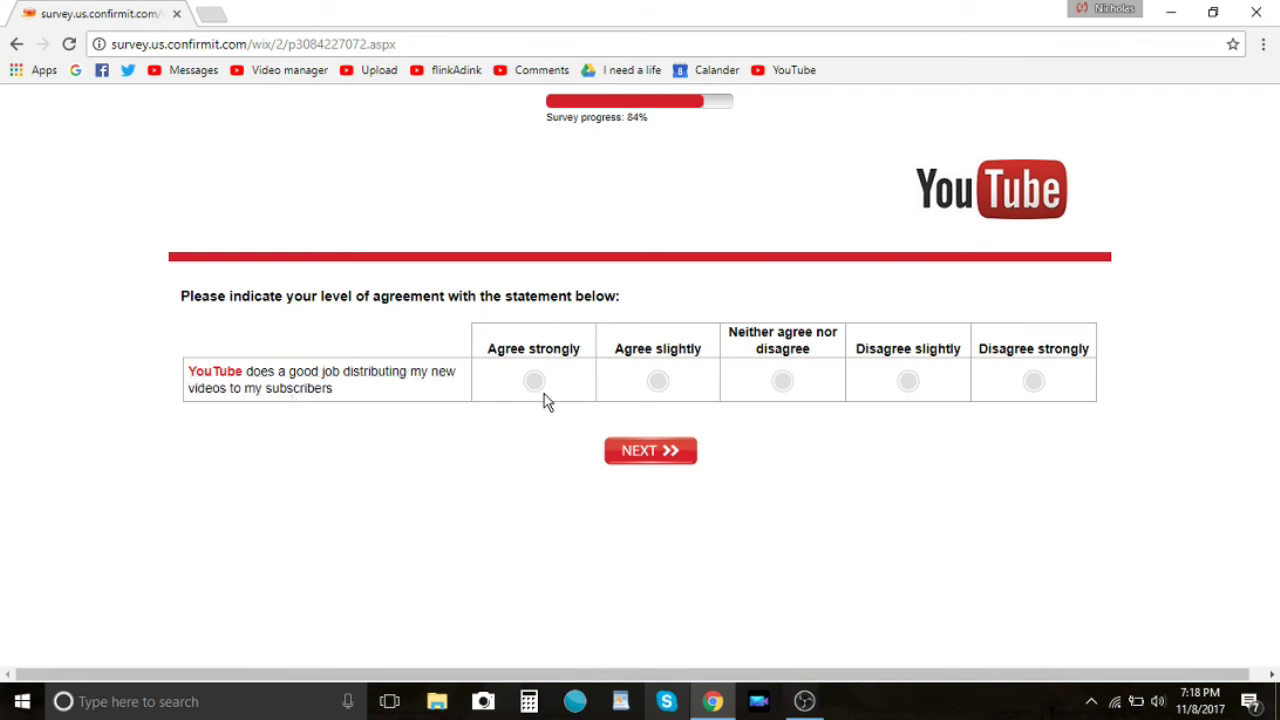
pyautogui.click(782, 381)
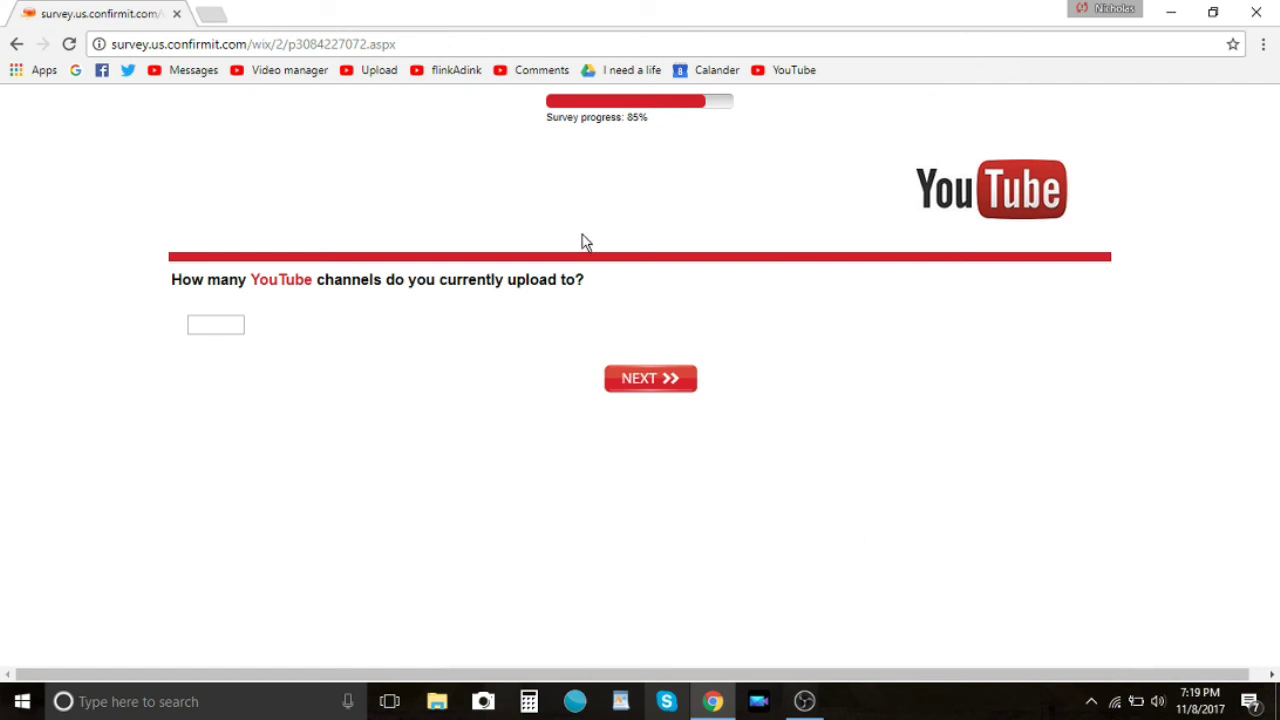
# Enter 1 as the number of YouTube channels currently uploaded to and continue the survey
pyautogui.click(202, 331)
pyautogui.write('1')
pyautogui.click(670, 387)
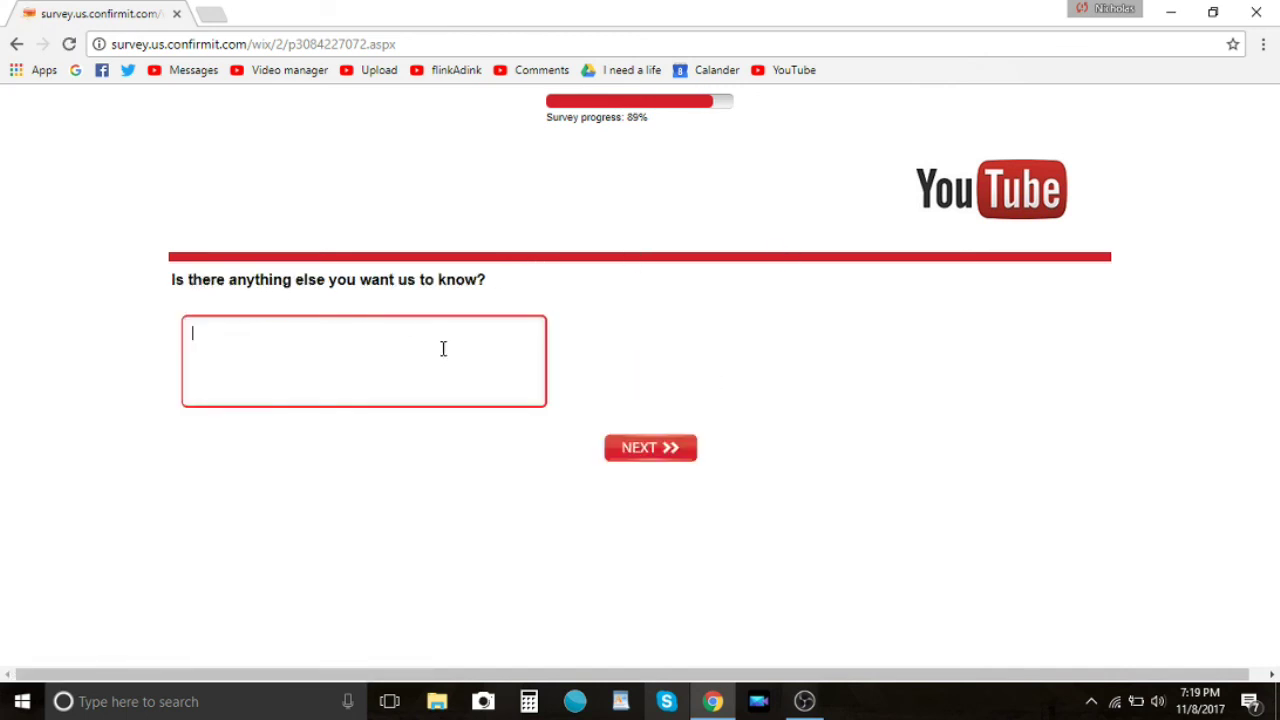
# Answer the question about anything else to know with "Stop rigging the Trending Tab plz."
pyautogui.write('Stop rigging the Trending Tab plz.')
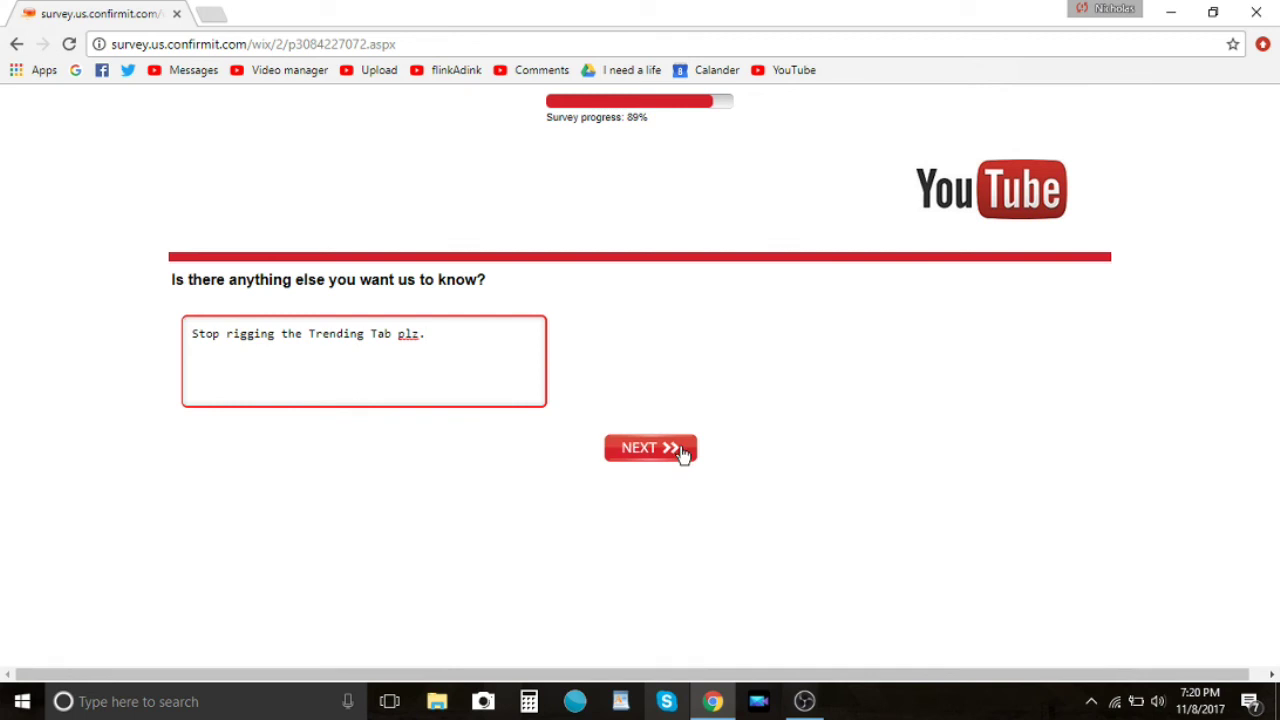
# Submit the closing comment and answer the gender question with Other, specifying "Why the fuck does THIS matter?"
pyautogui.click(682, 450)
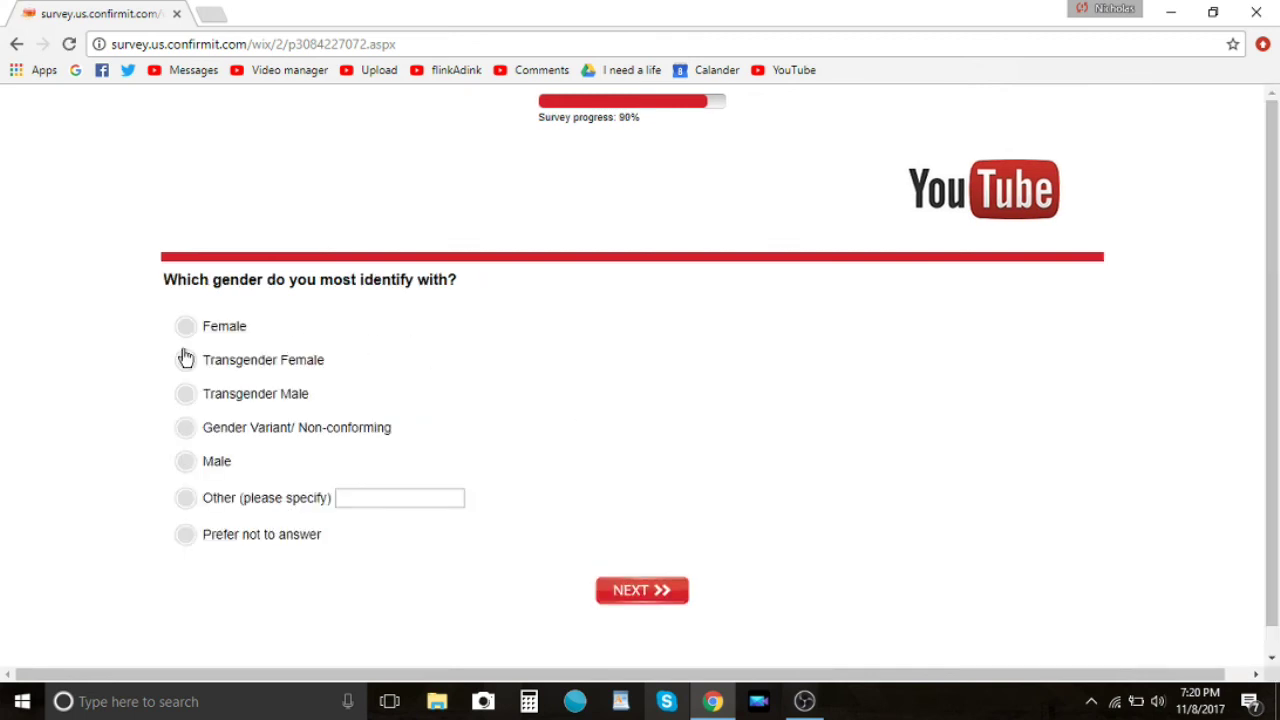
pyautogui.moveTo(187, 287); pyautogui.dragTo(391, 287)
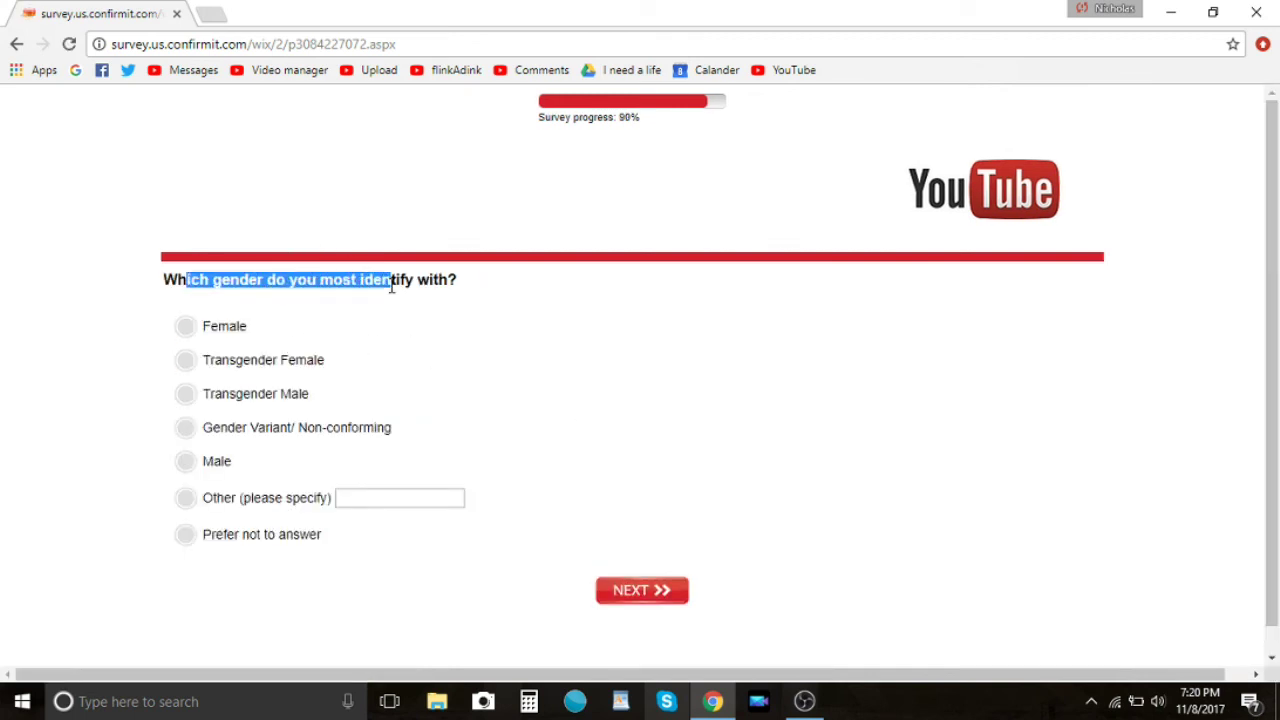
pyautogui.click(188, 500)
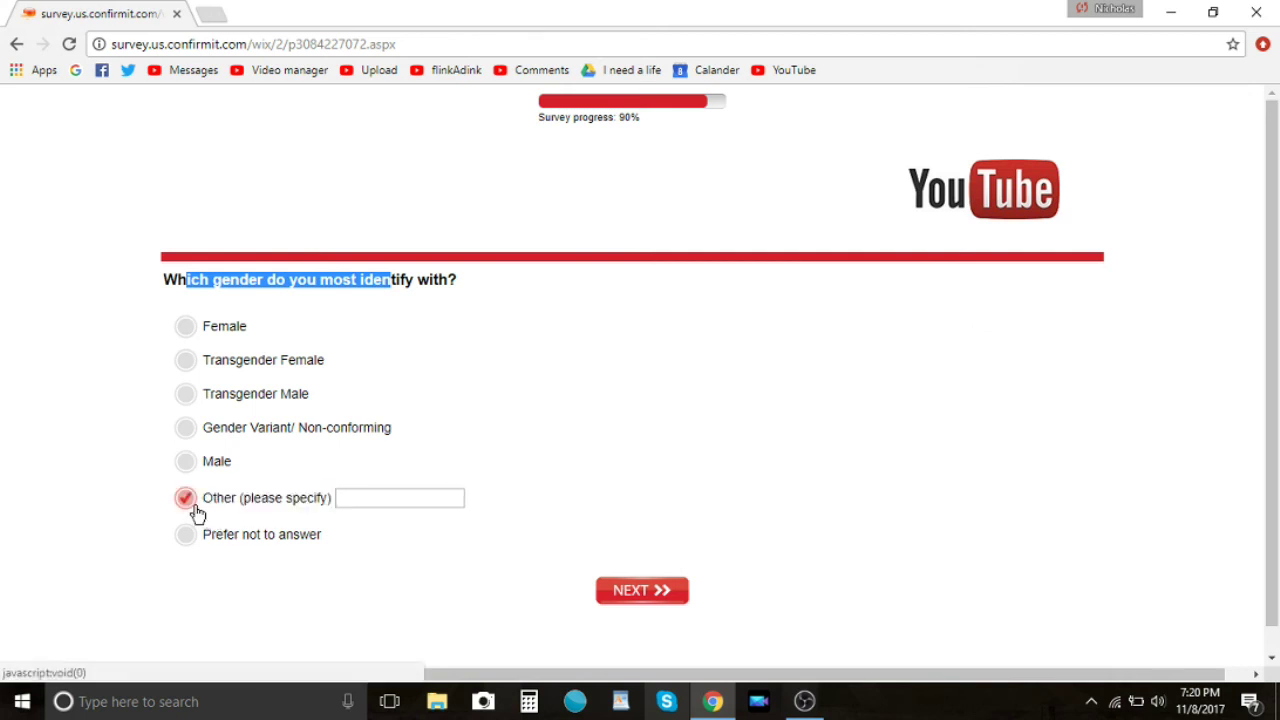
pyautogui.click(375, 497)
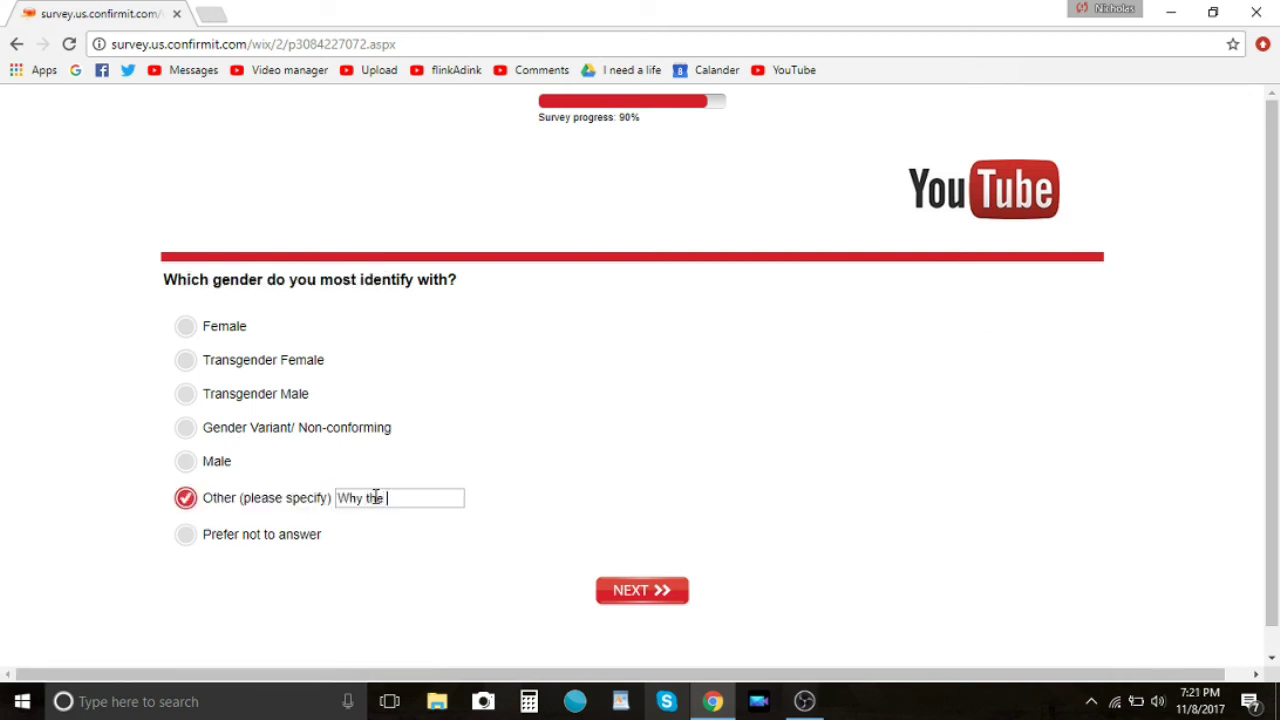
pyautogui.write('Why the fuck does THIS matter?')
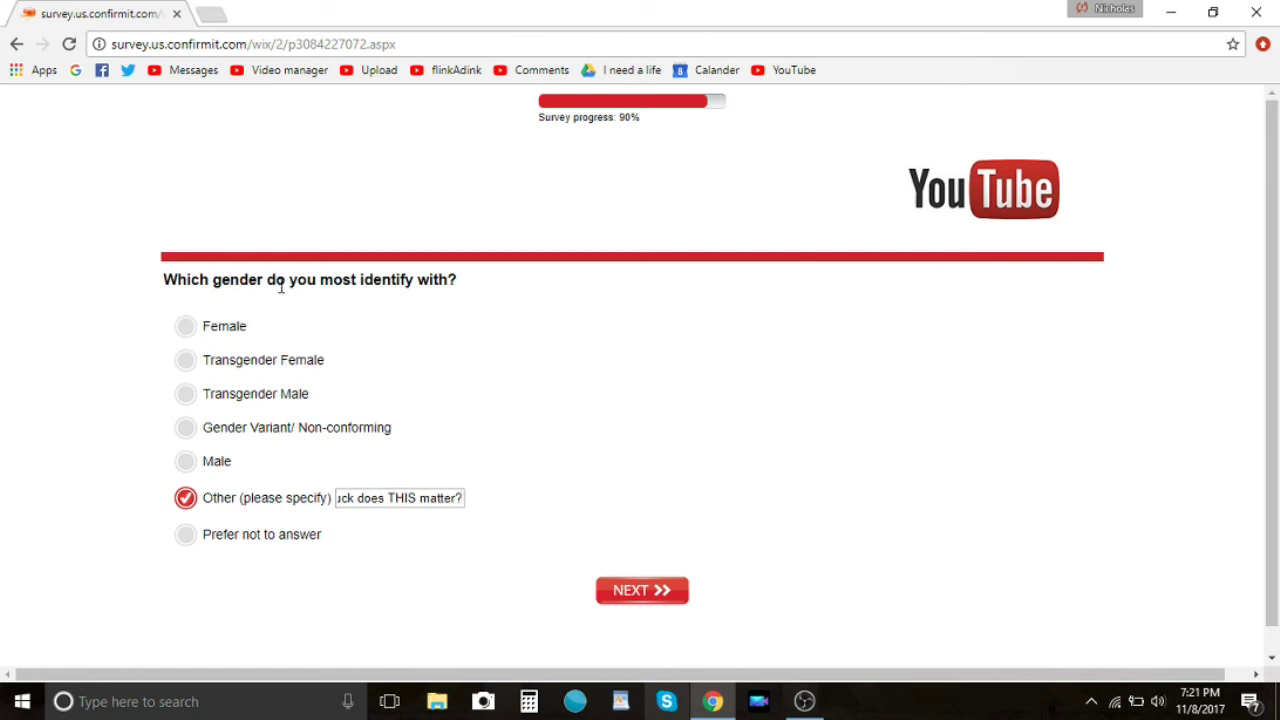
pyautogui.moveTo(281, 287); pyautogui.dragTo(457, 282)
pyautogui.click(313, 285)
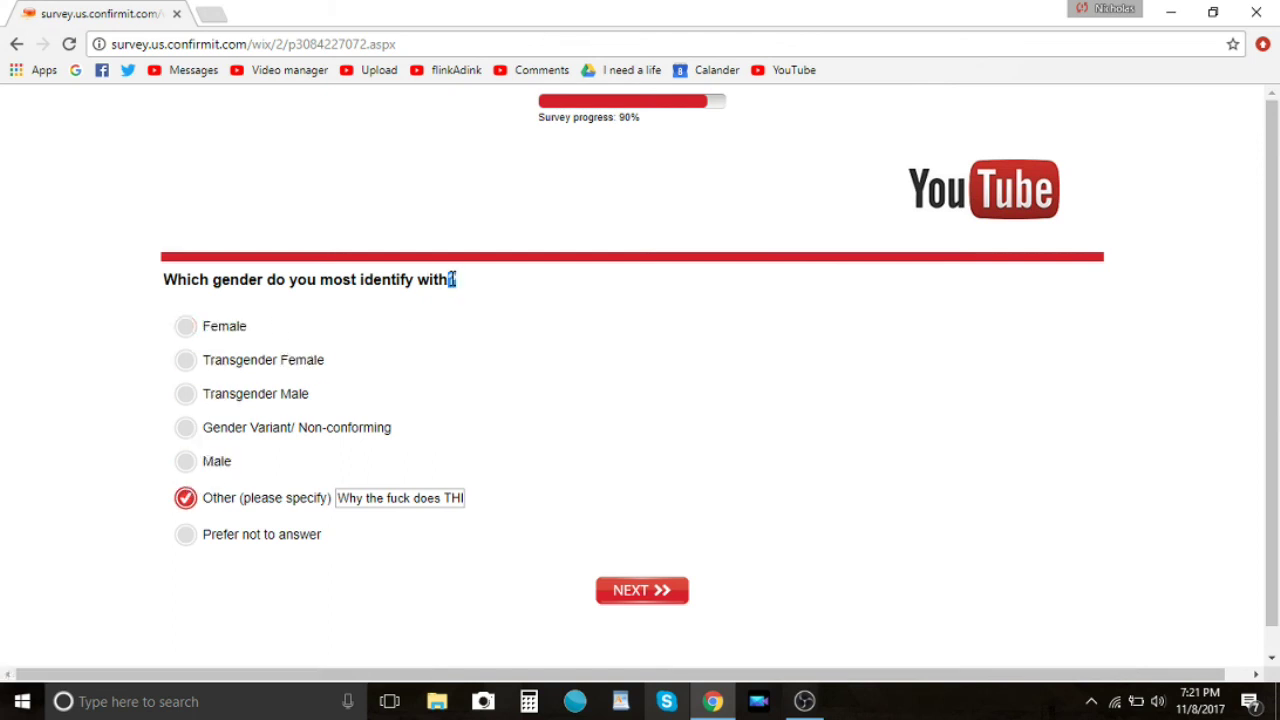
pyautogui.moveTo(451, 278); pyautogui.dragTo(164, 278)
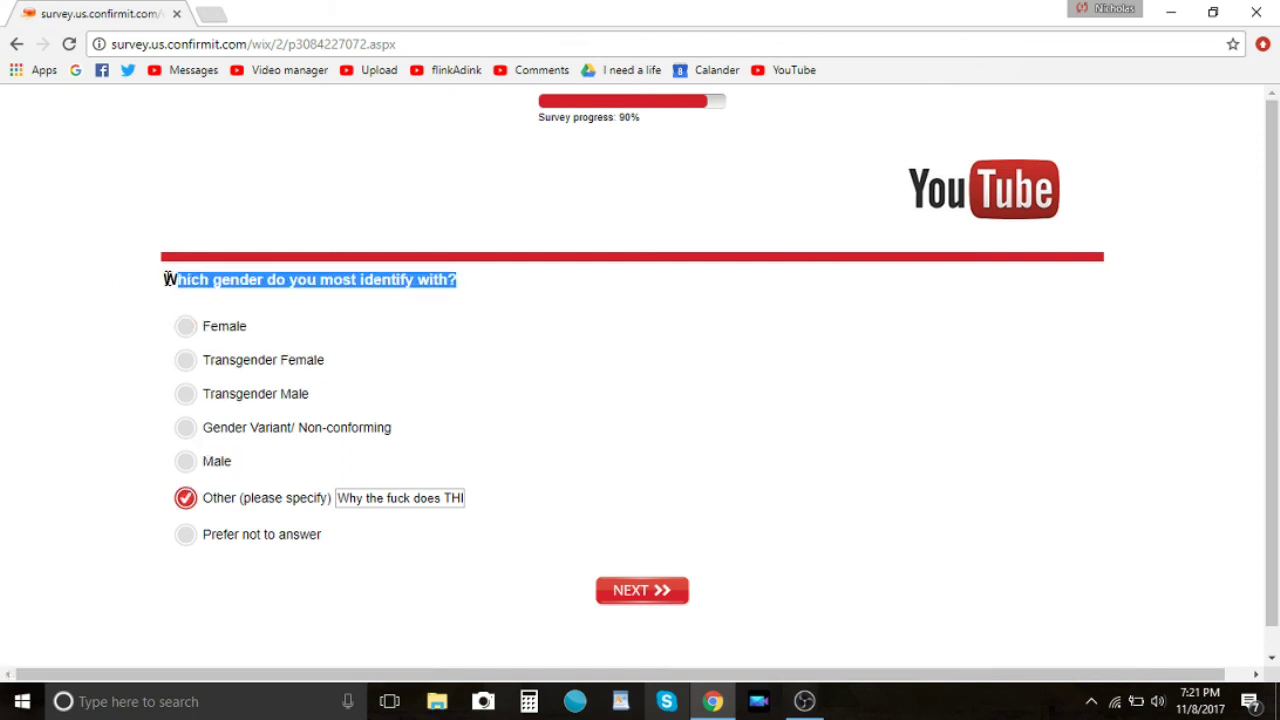
pyautogui.tripleClick(248, 279)
pyautogui.click(376, 278)
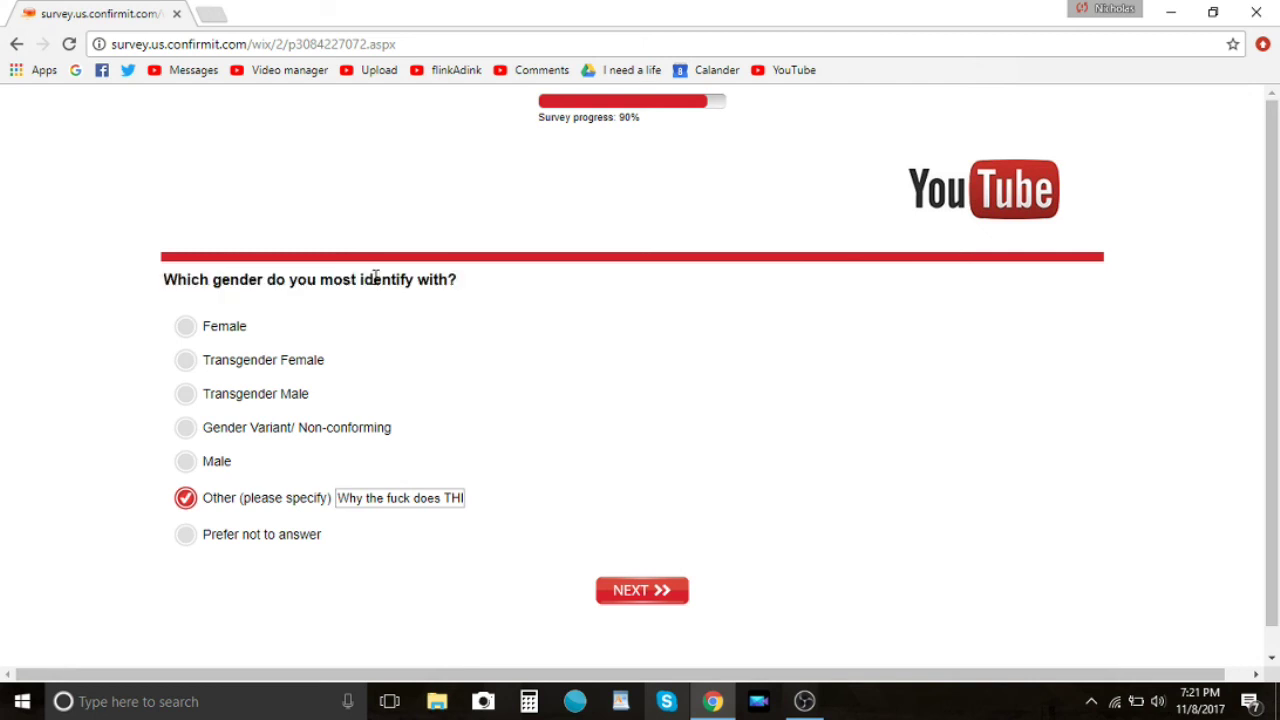
pyautogui.tripleClick(376, 278)
pyautogui.click(370, 280)
pyautogui.tripleClick(370, 280)
pyautogui.doubleClick(330, 283)
pyautogui.click(331, 285)
pyautogui.click(466, 290)
pyautogui.tripleClick(231, 294)
# Extend the Other gender answer with a remark ending in "moving backwards." and continue the survey
pyautogui.click(632, 593)
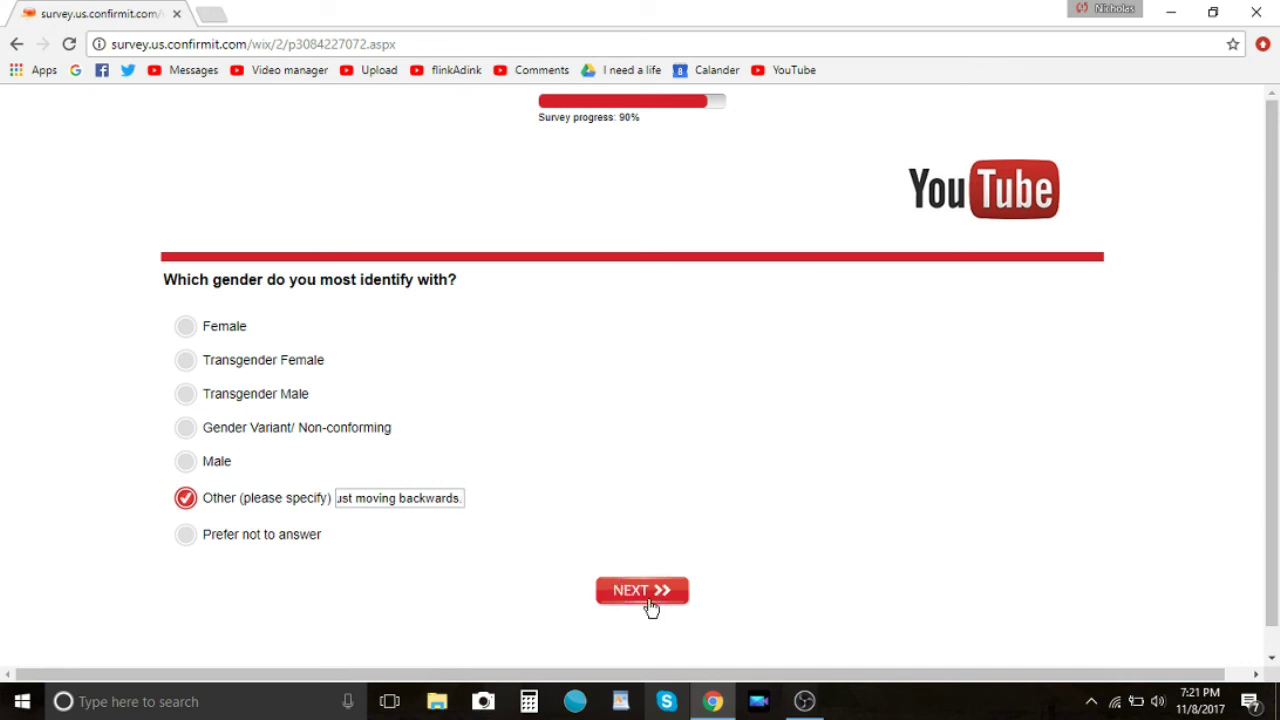
pyautogui.click(649, 600)
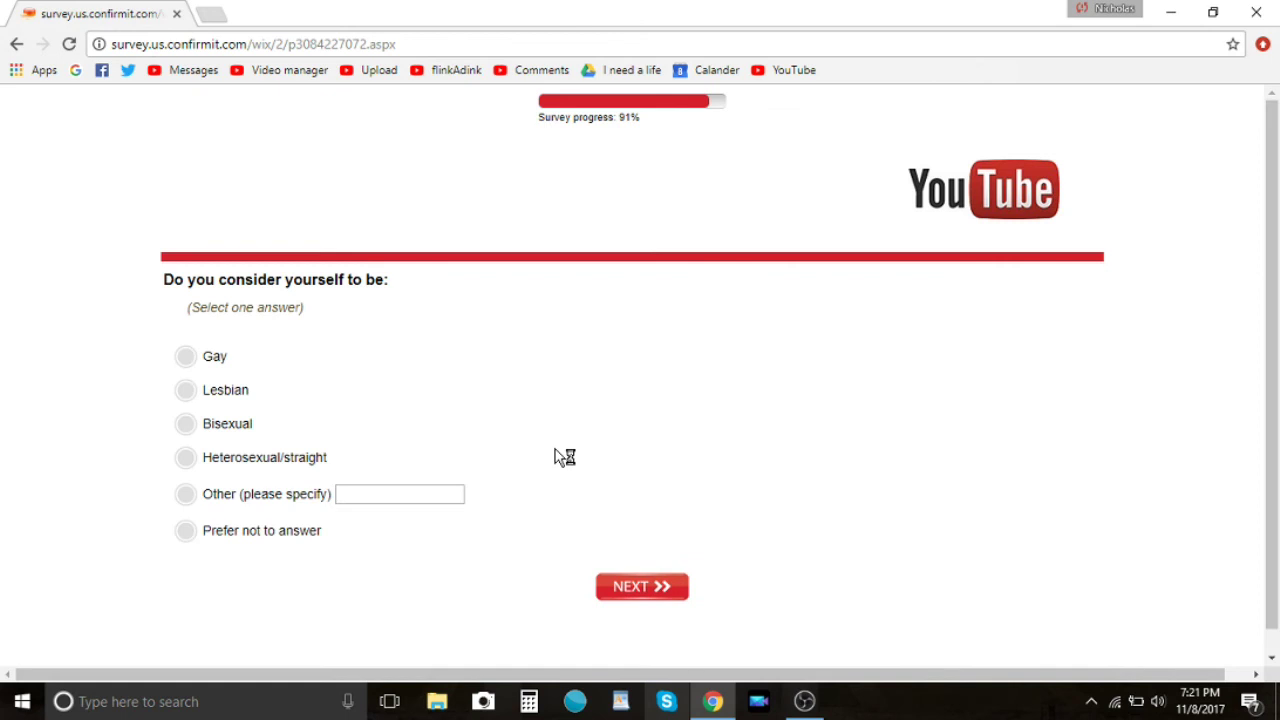
# Answer the "Do you consider yourself to be" question with Other, specifying "Again", and continue the survey
pyautogui.click(185, 493)
pyautogui.click(403, 497)
pyautogui.write('Again')
pyautogui.press('Return')
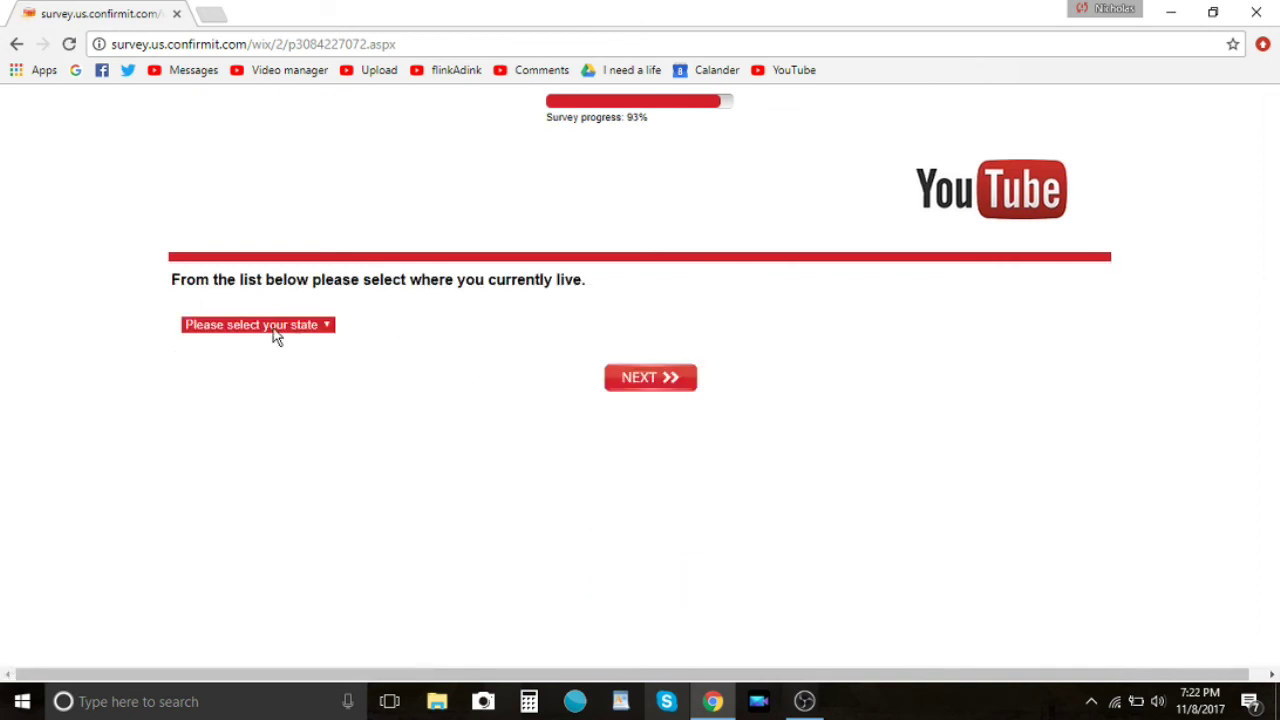
# Choose the state of residence from the list of states and continue the survey
pyautogui.click(275, 336)
pyautogui.scroll(-10, 270, 370)
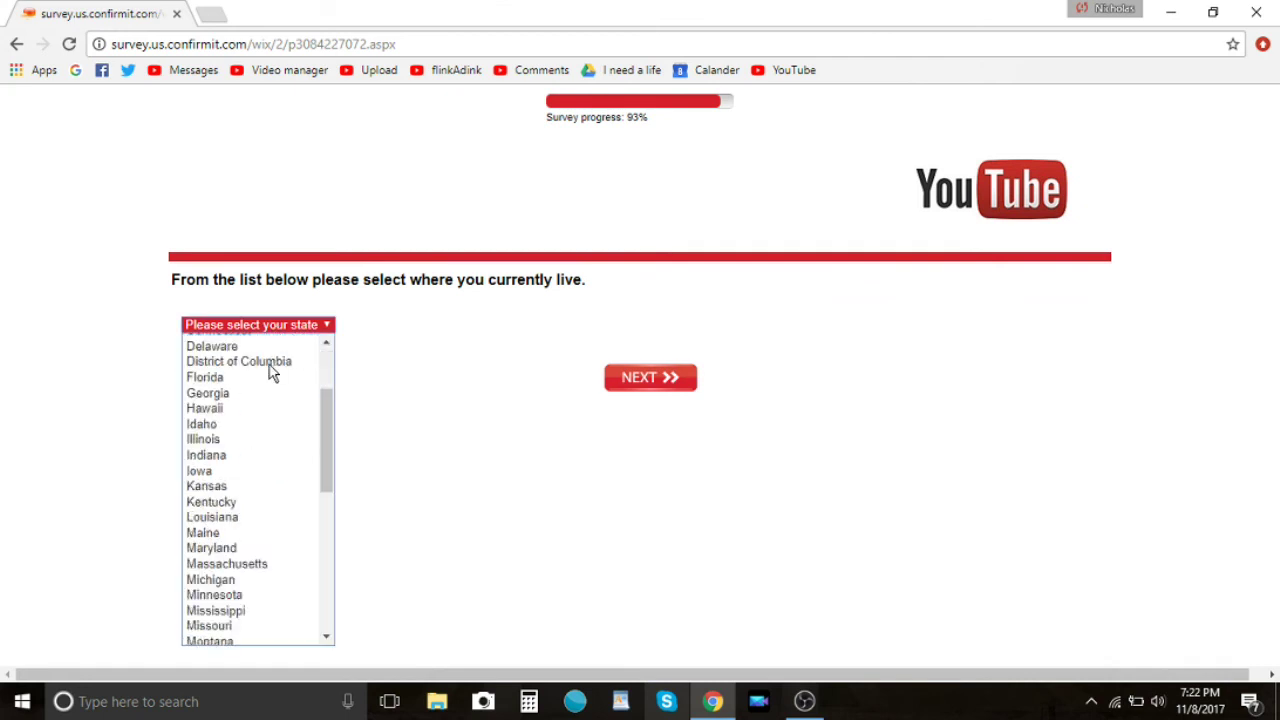
pyautogui.scroll(10, 290, 492)
pyautogui.press('Down')
pyautogui.press('Down')
pyautogui.press('Down')
pyautogui.press('Down')
pyautogui.press('Down')
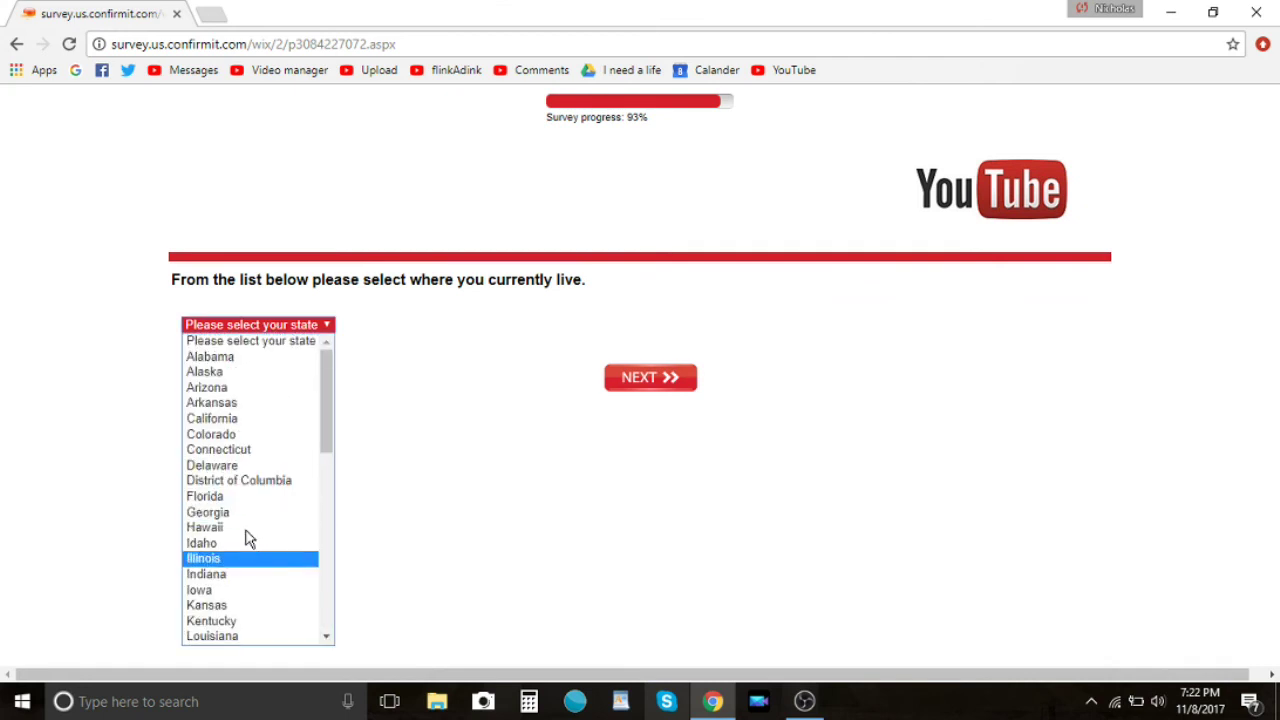
pyautogui.press('Return')
# Answer Prefer not to say for both Hispanic or Latino origin and race, and continue the survey
pyautogui.click(215, 428)
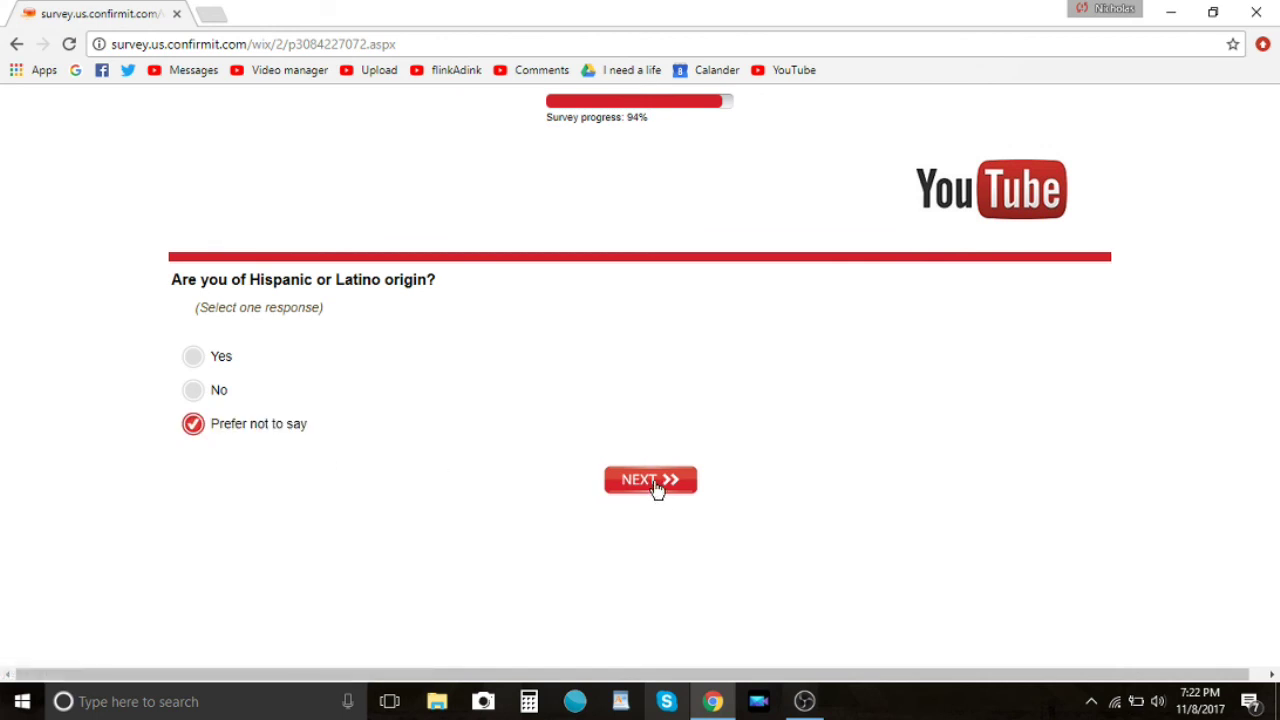
pyautogui.click(651, 480)
pyautogui.click(193, 457)
pyautogui.click(194, 490)
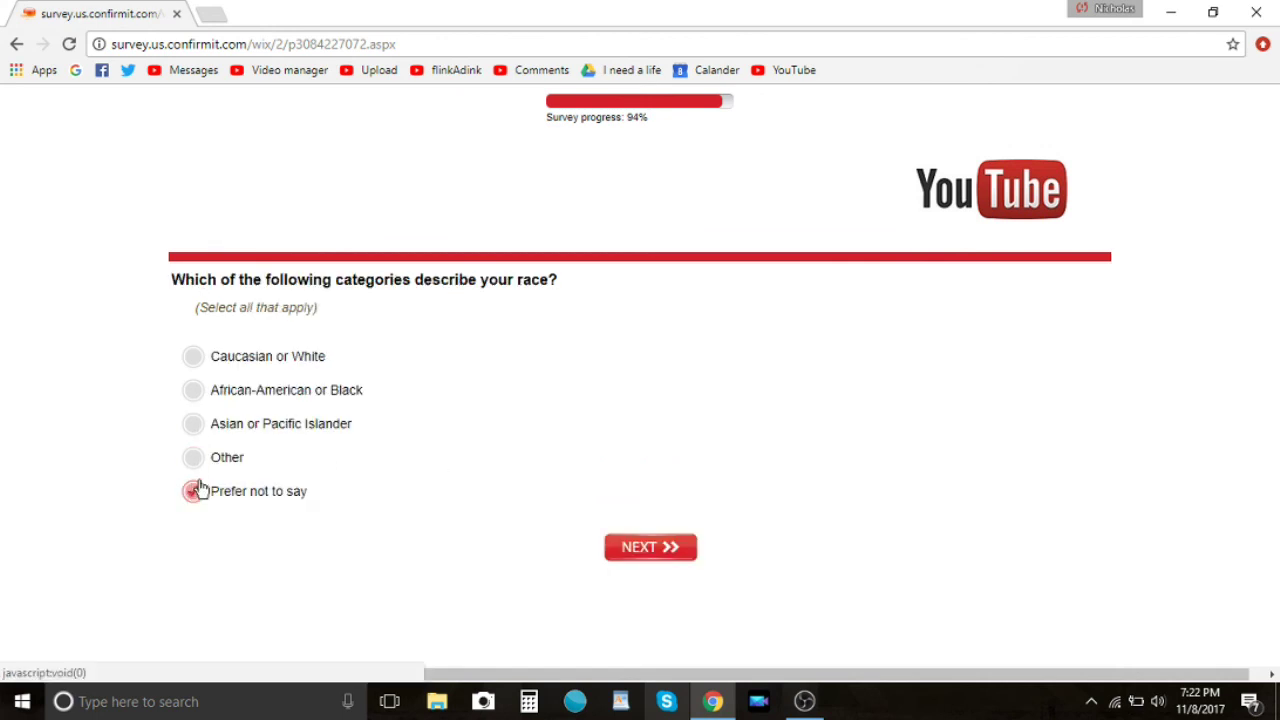
pyautogui.click(648, 546)
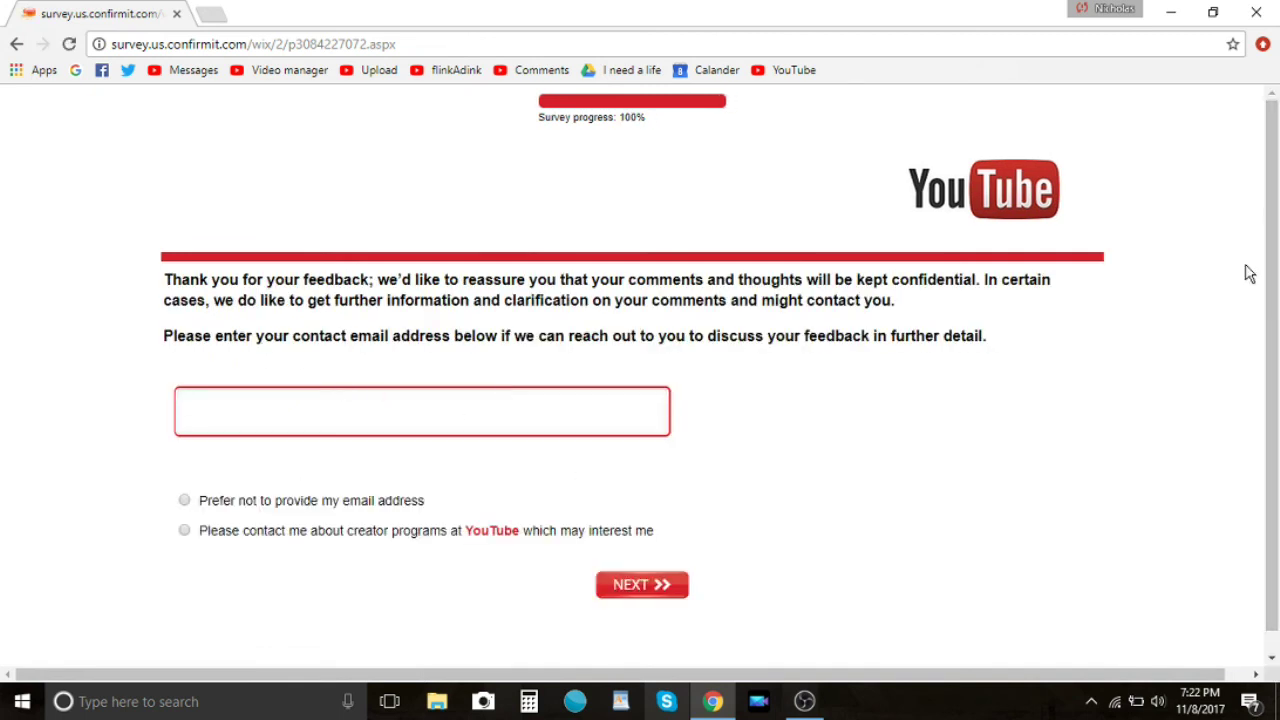
# Read the closing note about feedback confidentiality and the request for a contact email address
pyautogui.moveTo(1272, 255); pyautogui.dragTo(1278, 348)
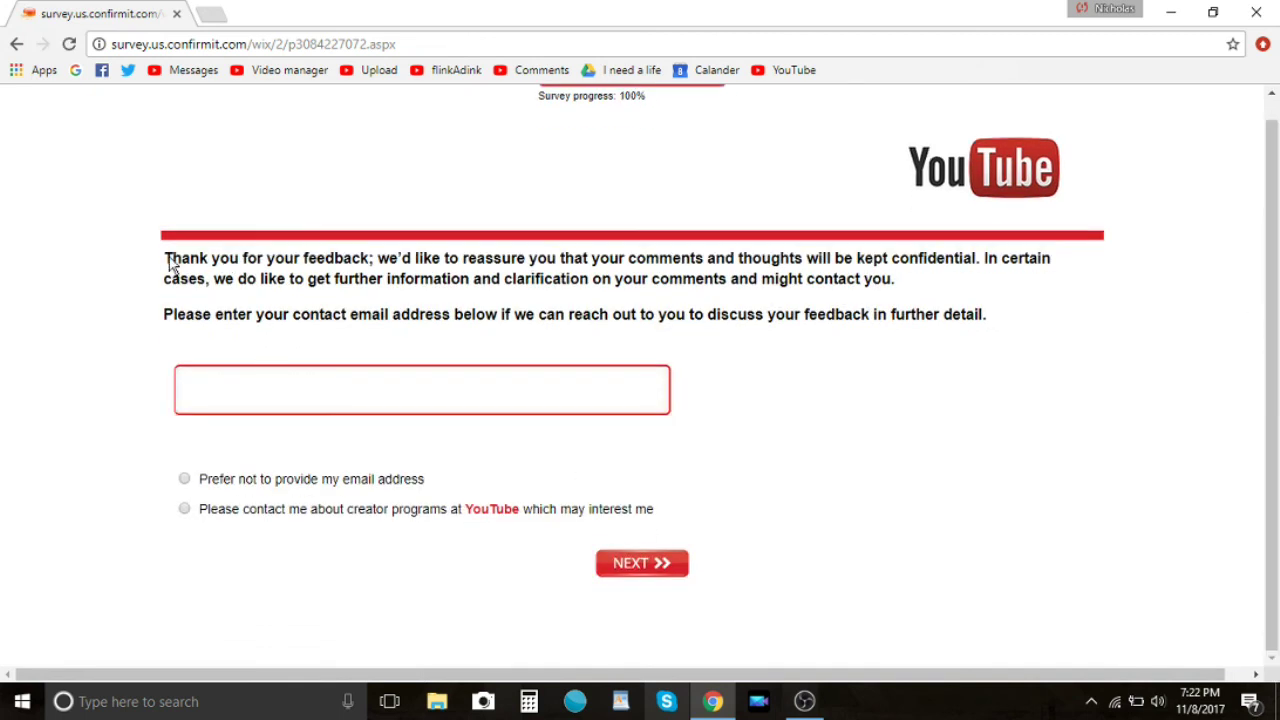
pyautogui.moveTo(172, 258); pyautogui.dragTo(983, 274)
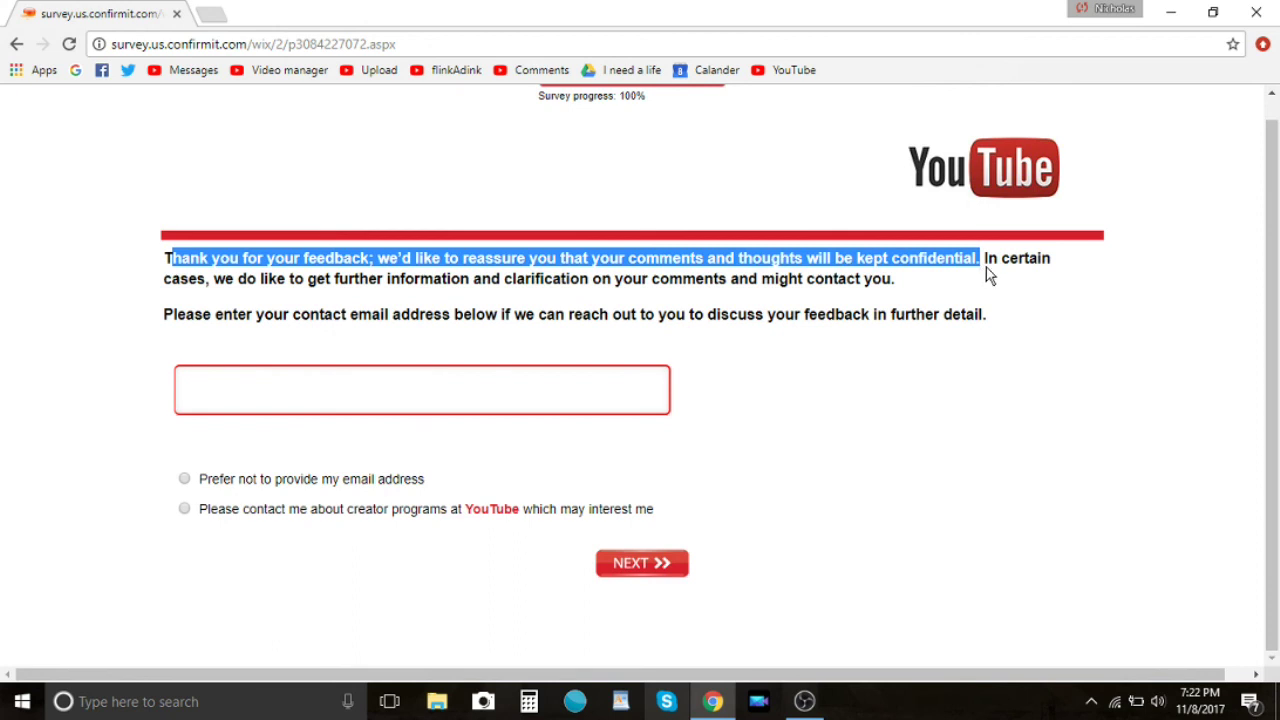